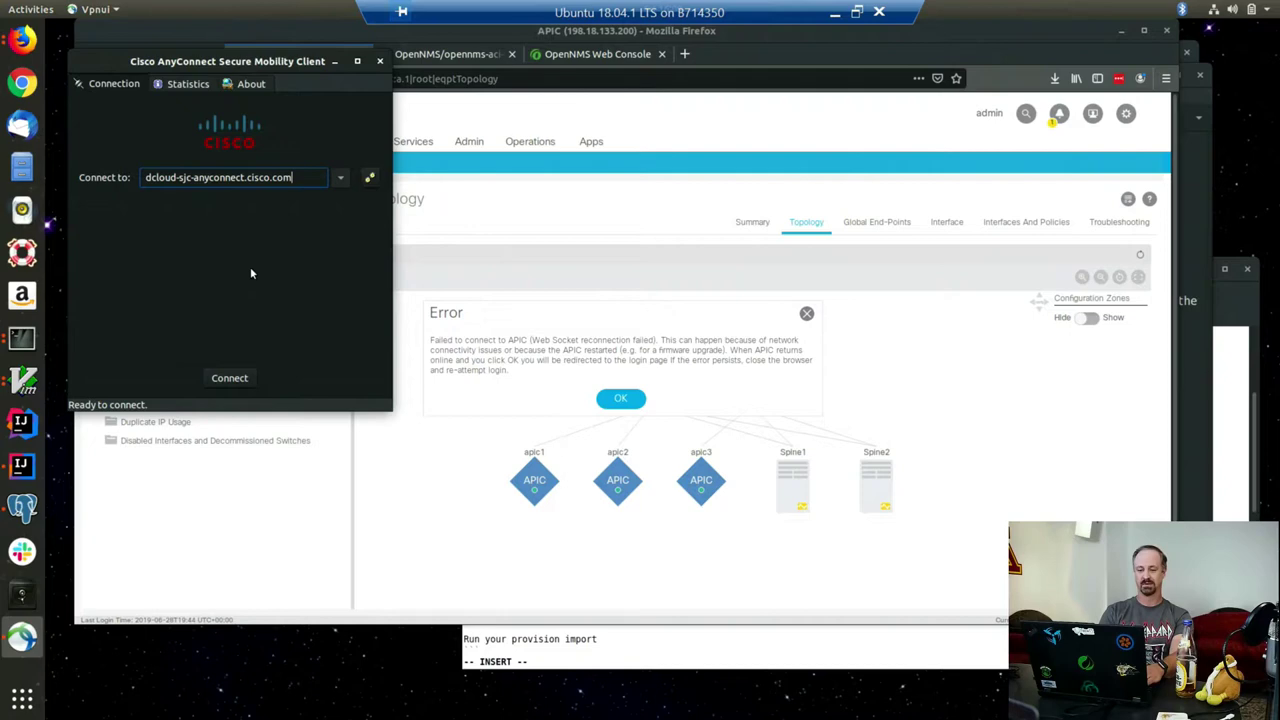
Step: Start the AnyConnect connection to the dCloud SJC VPN host and bring up the GVIM credential notes
drag(135, 62, 225, 111)
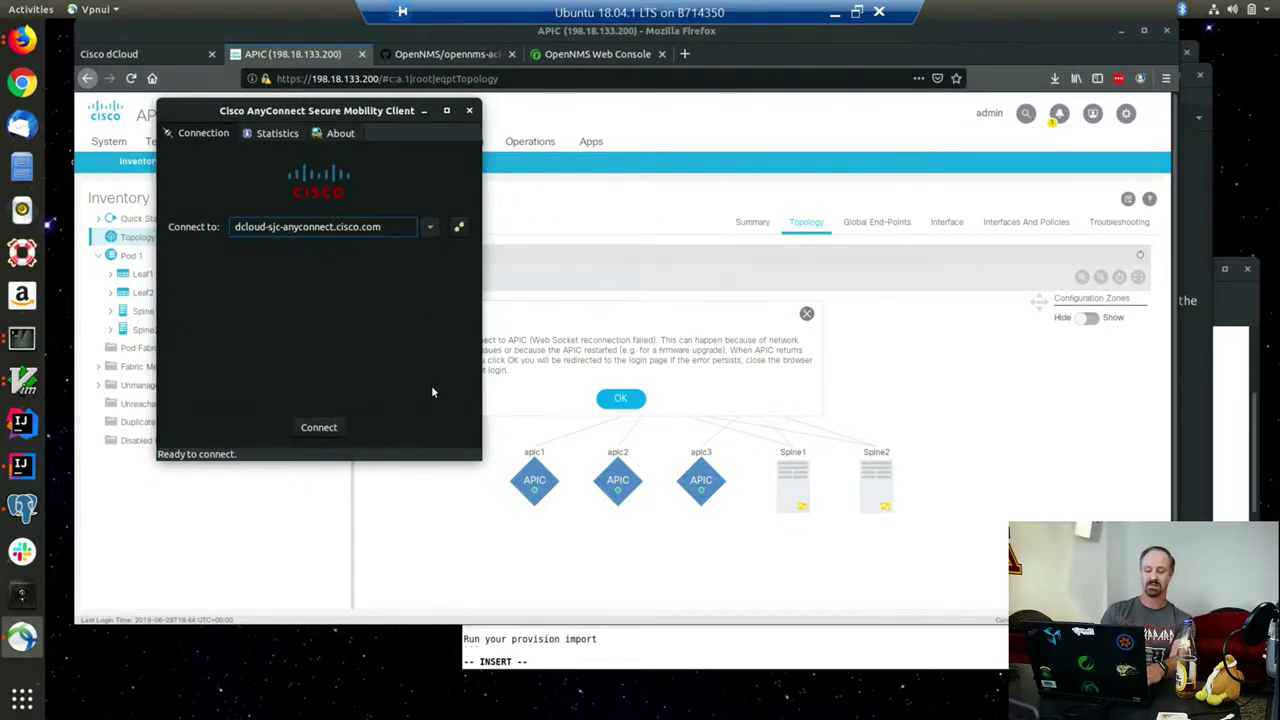
click(320, 437)
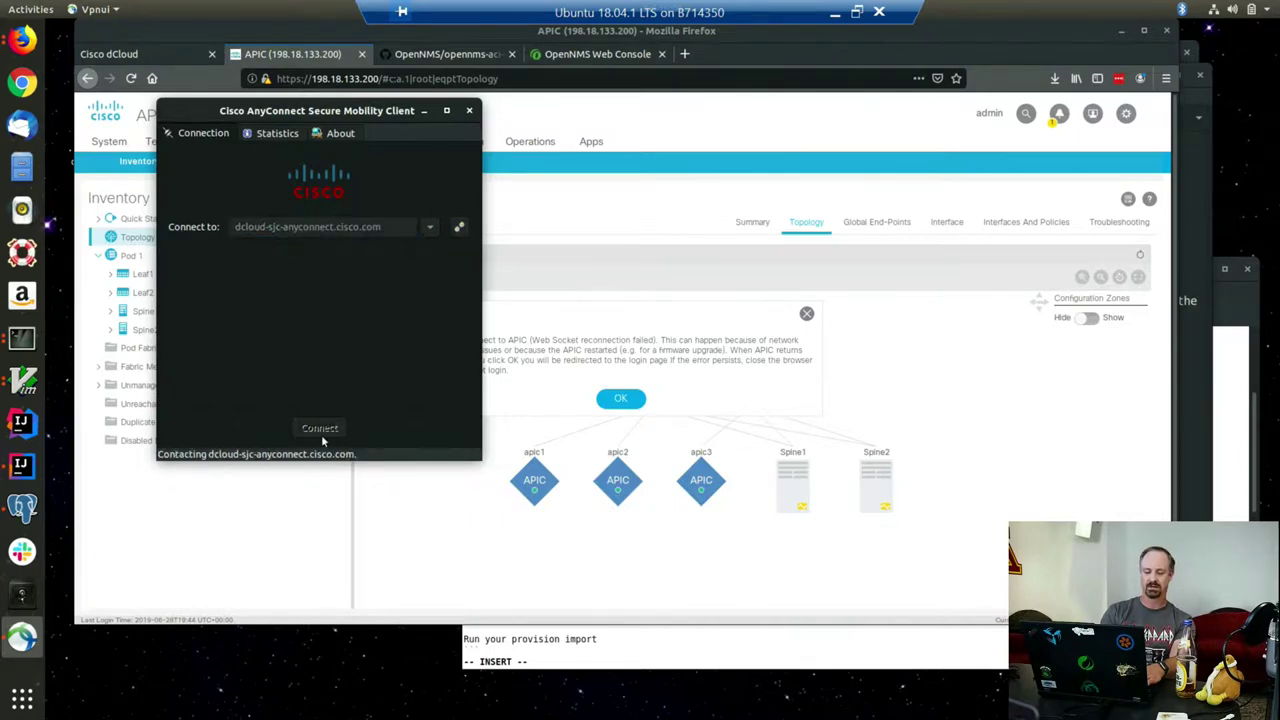
click(24, 386)
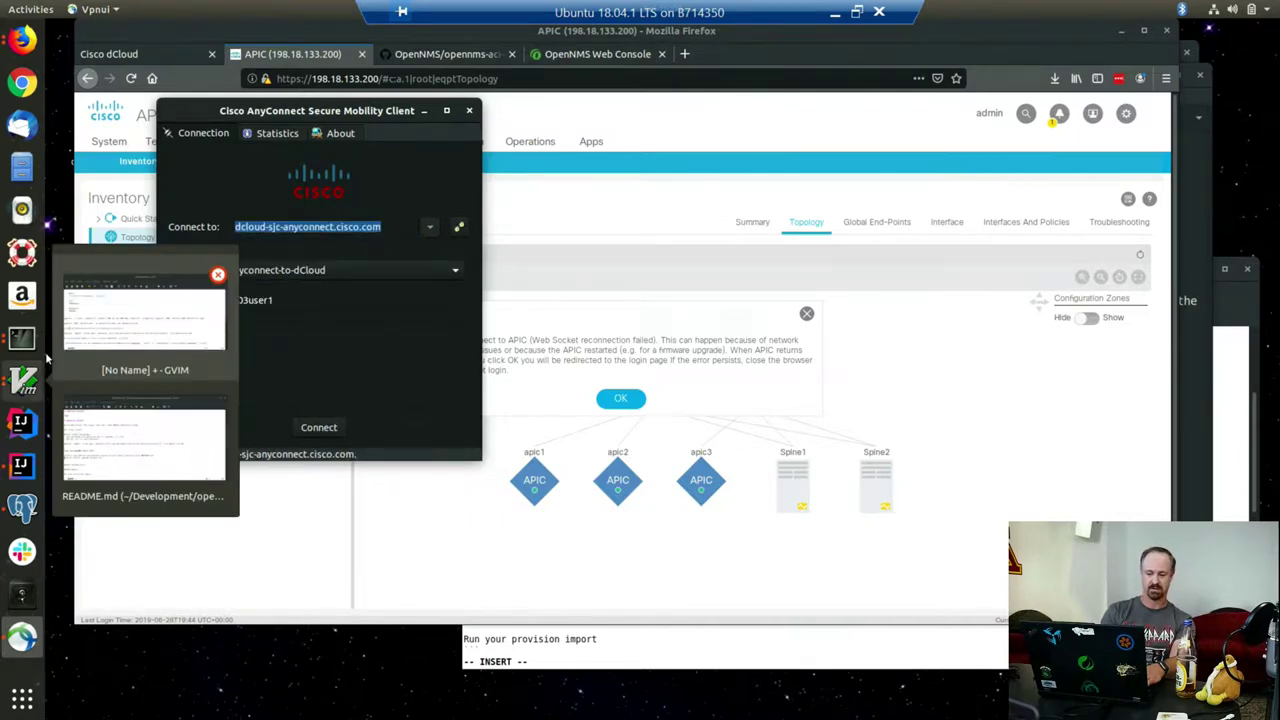
click(130, 338)
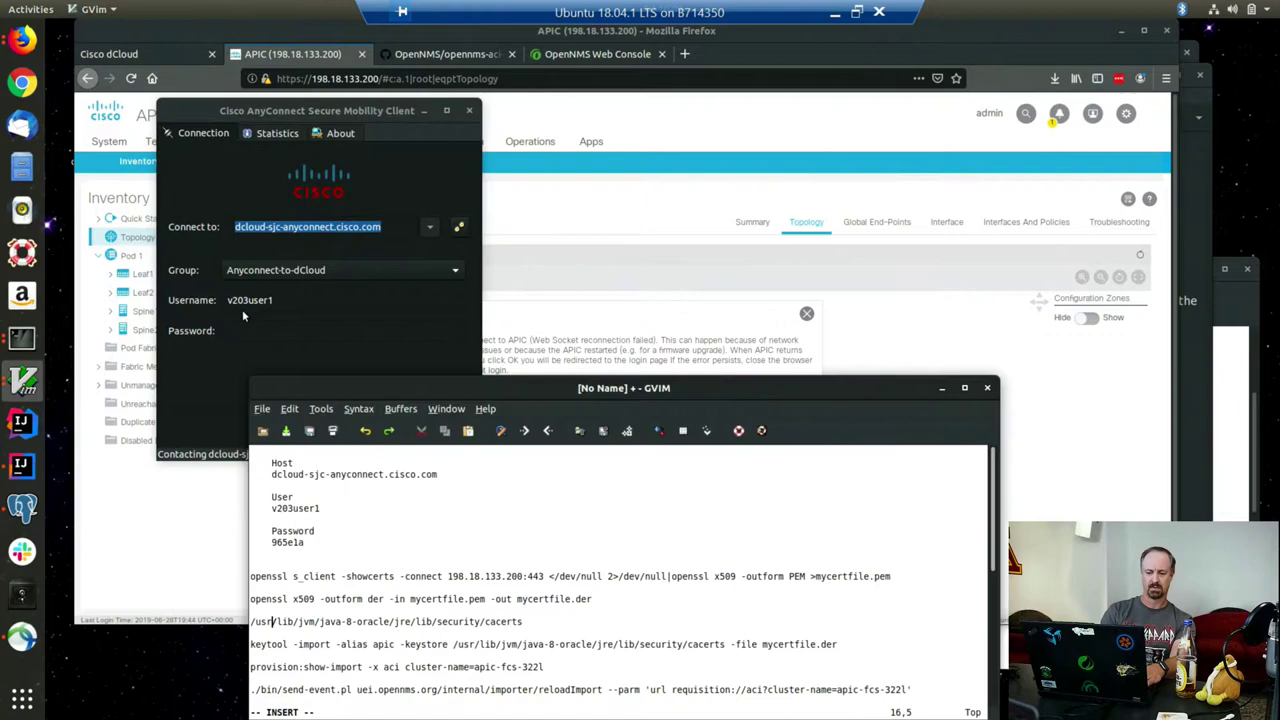
Step: Select and copy the lab password line from the GVIM notes
double_click(291, 543)
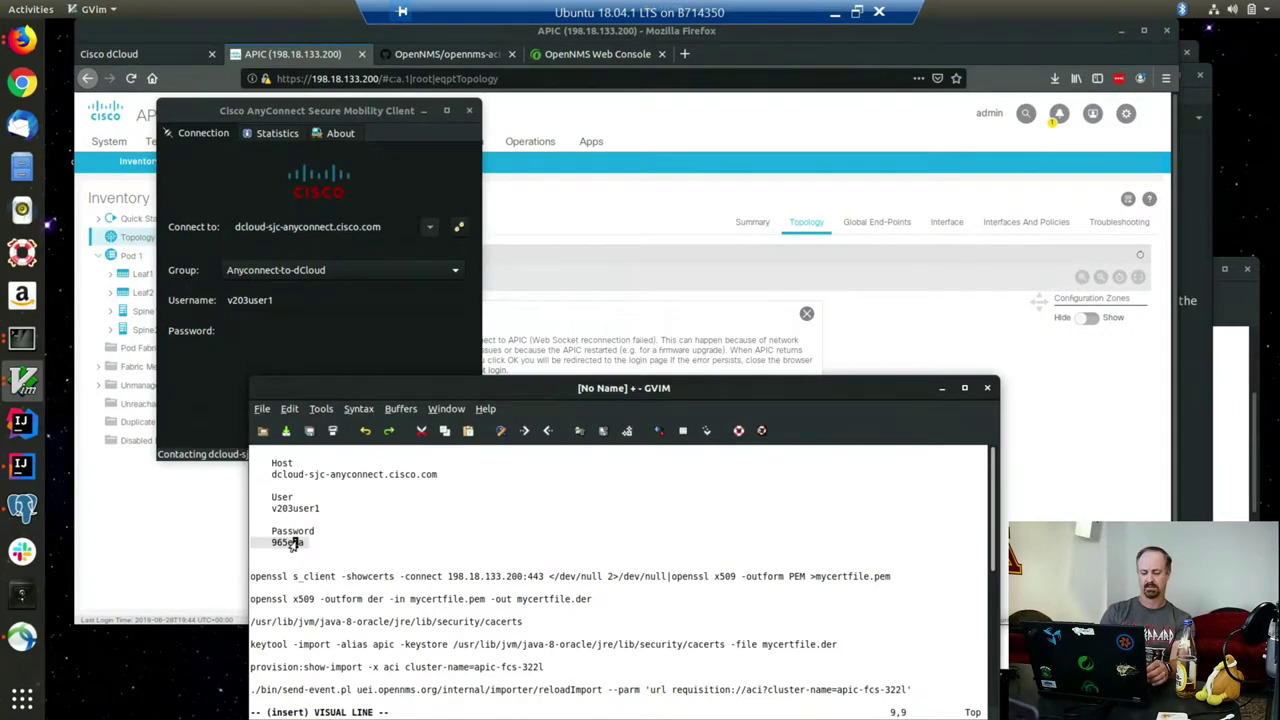
click(296, 522)
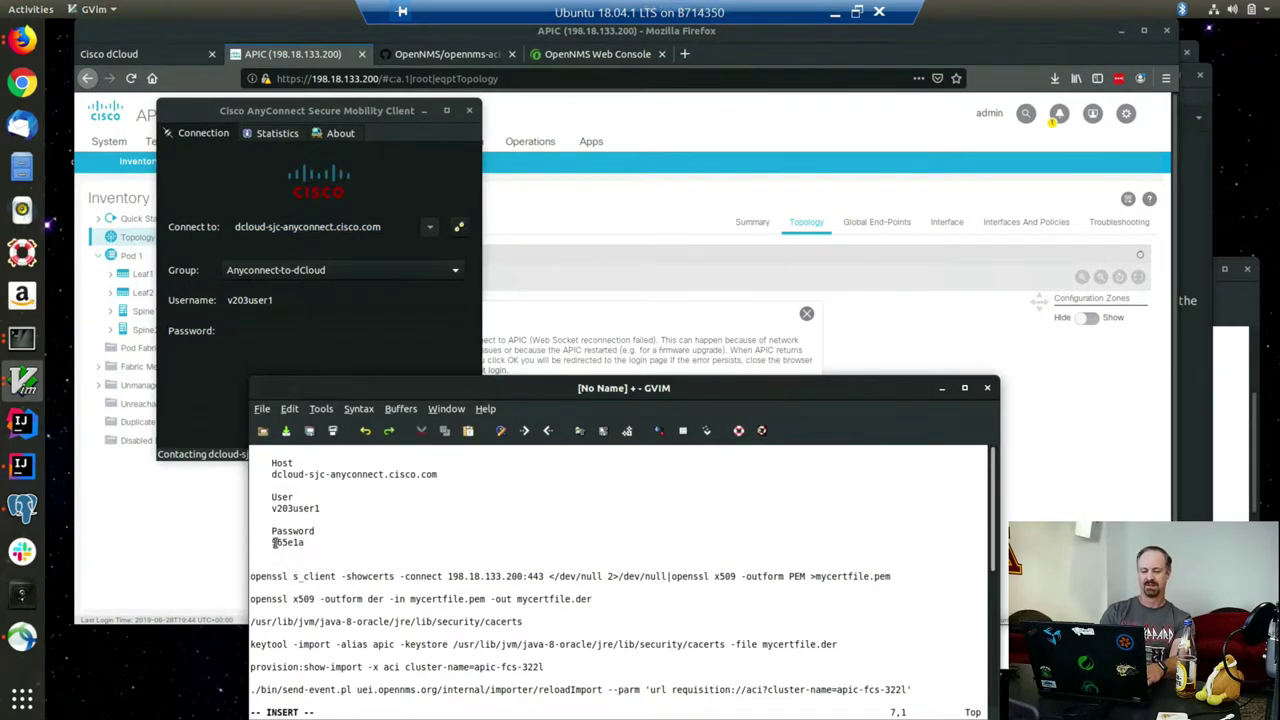
mouse_move(288, 543)
mouse_down()
mouse_move(272, 543)
mouse_move(299, 548)
mouse_up()
key(ctrl+c)
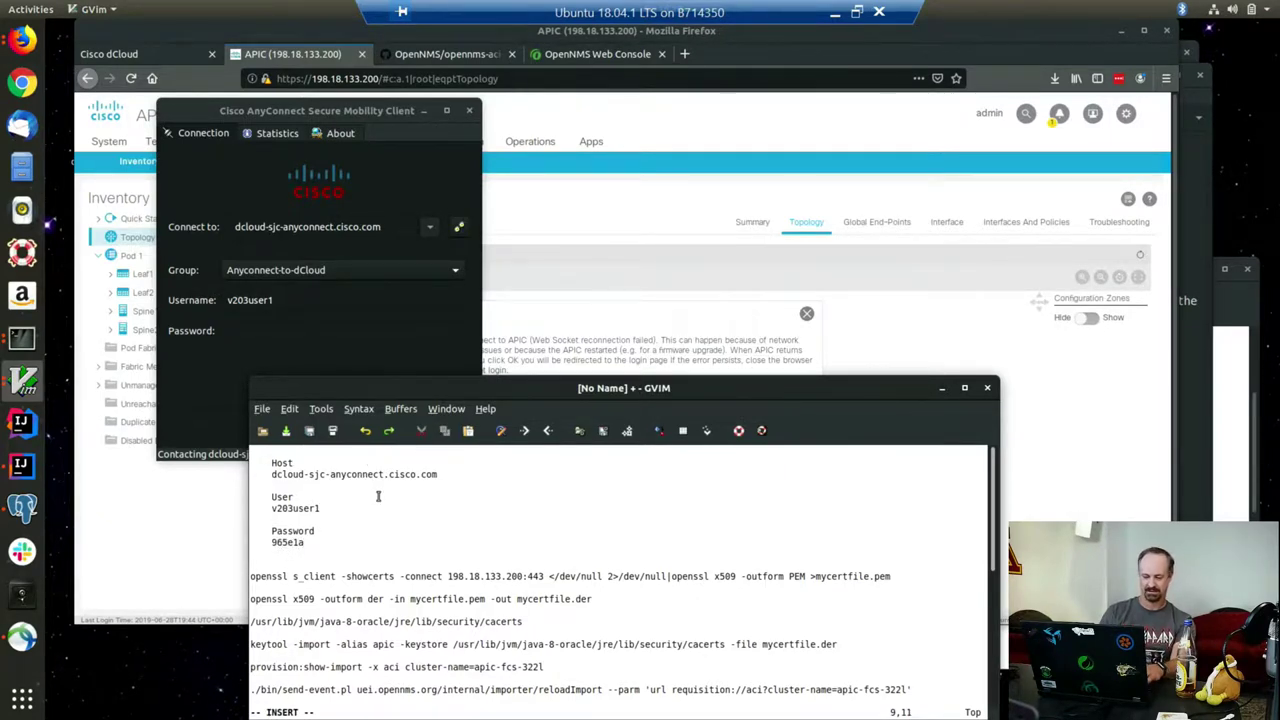
key(Home)
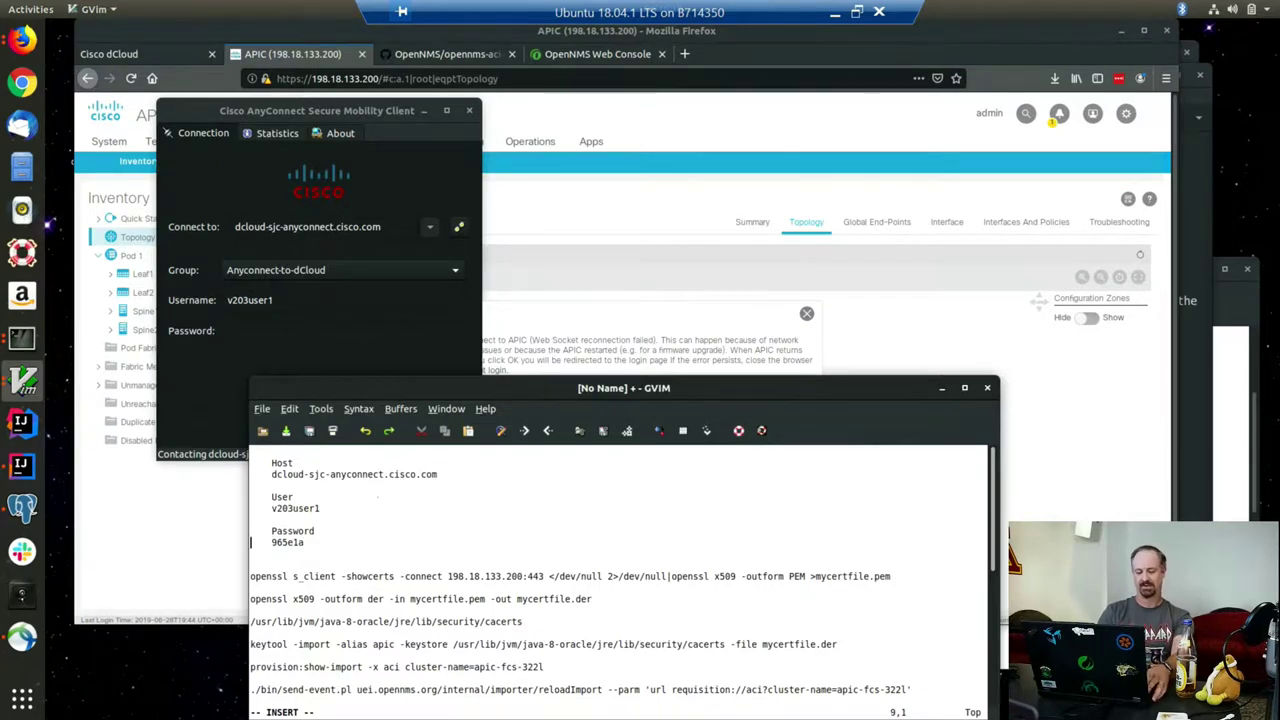
key(Escape)
key(w)
key(v)
key(l)
key(l)
key(l)
key(l)
key(l)
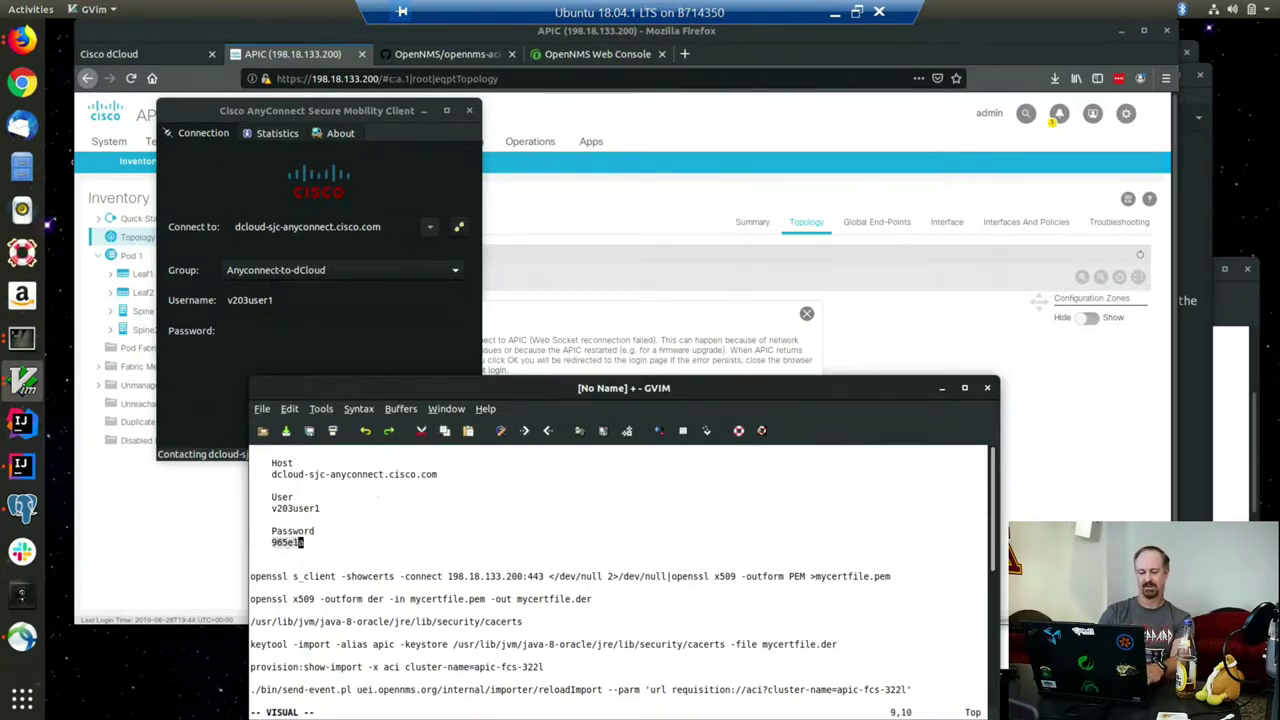
click(444, 430)
Step: Paste the password into the VPN login, submit it, and accept the dCloud banner
click(251, 337)
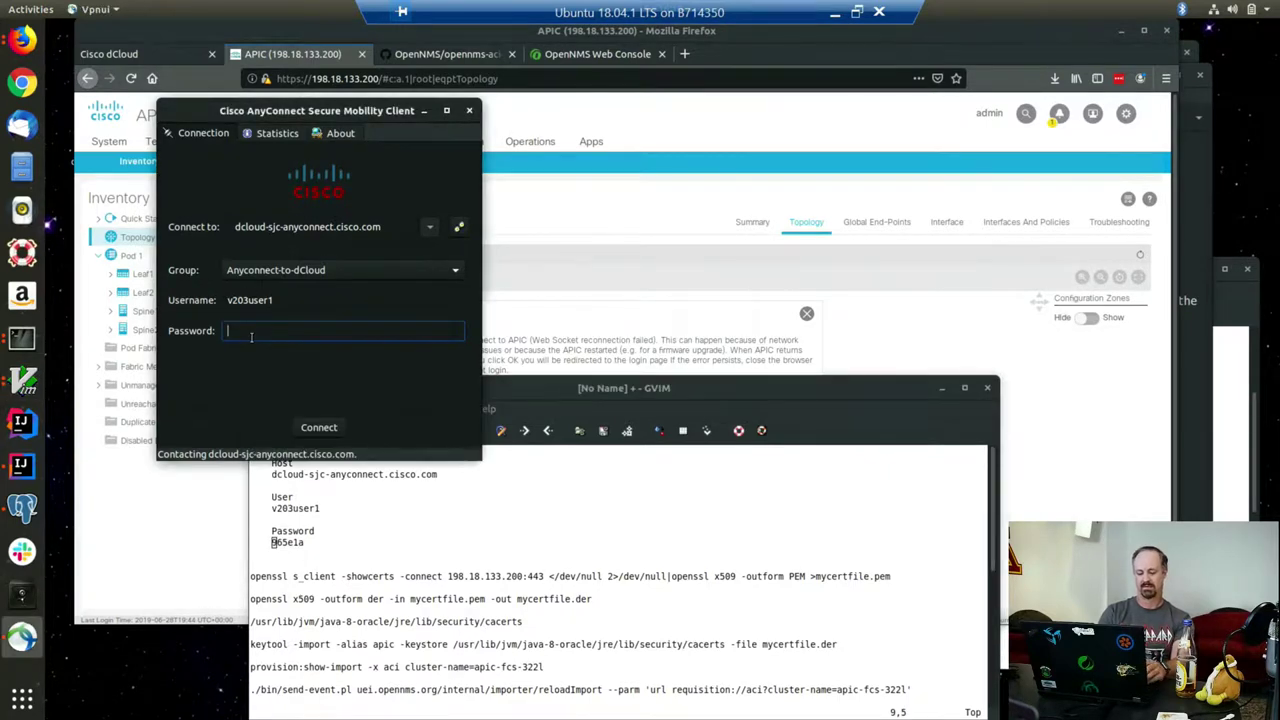
key(ctrl+v)
key(Return)
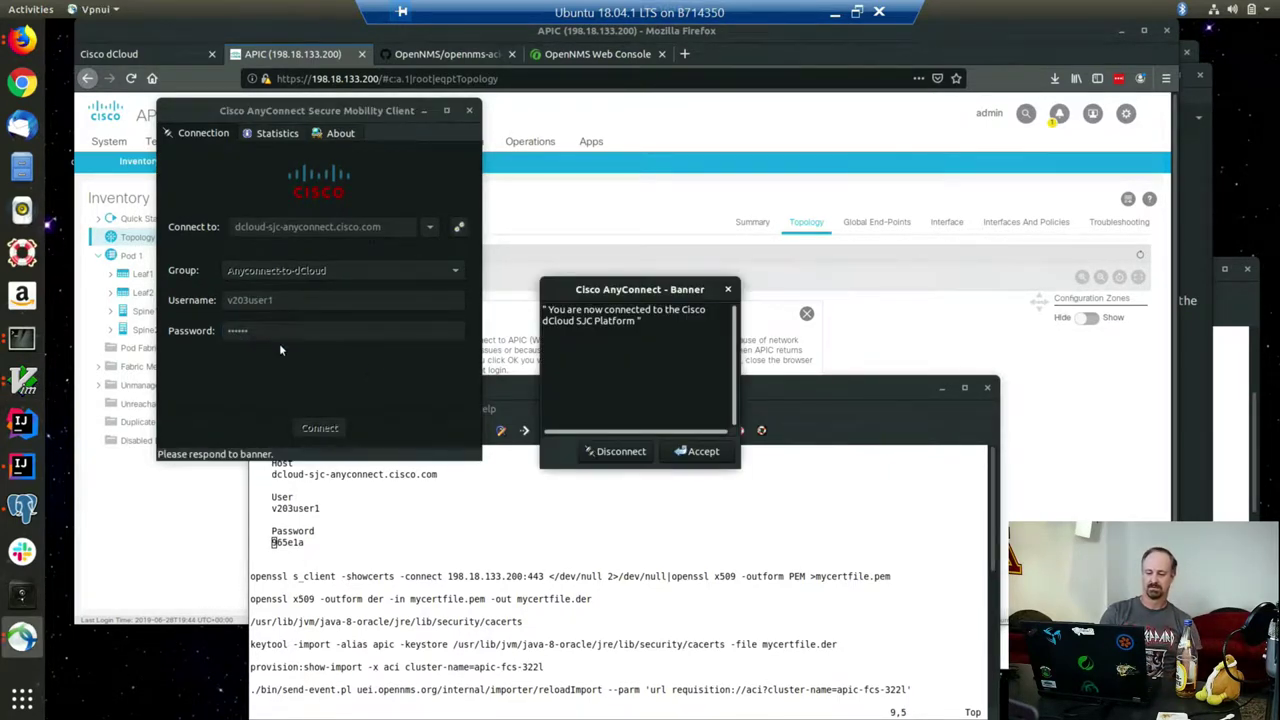
click(700, 453)
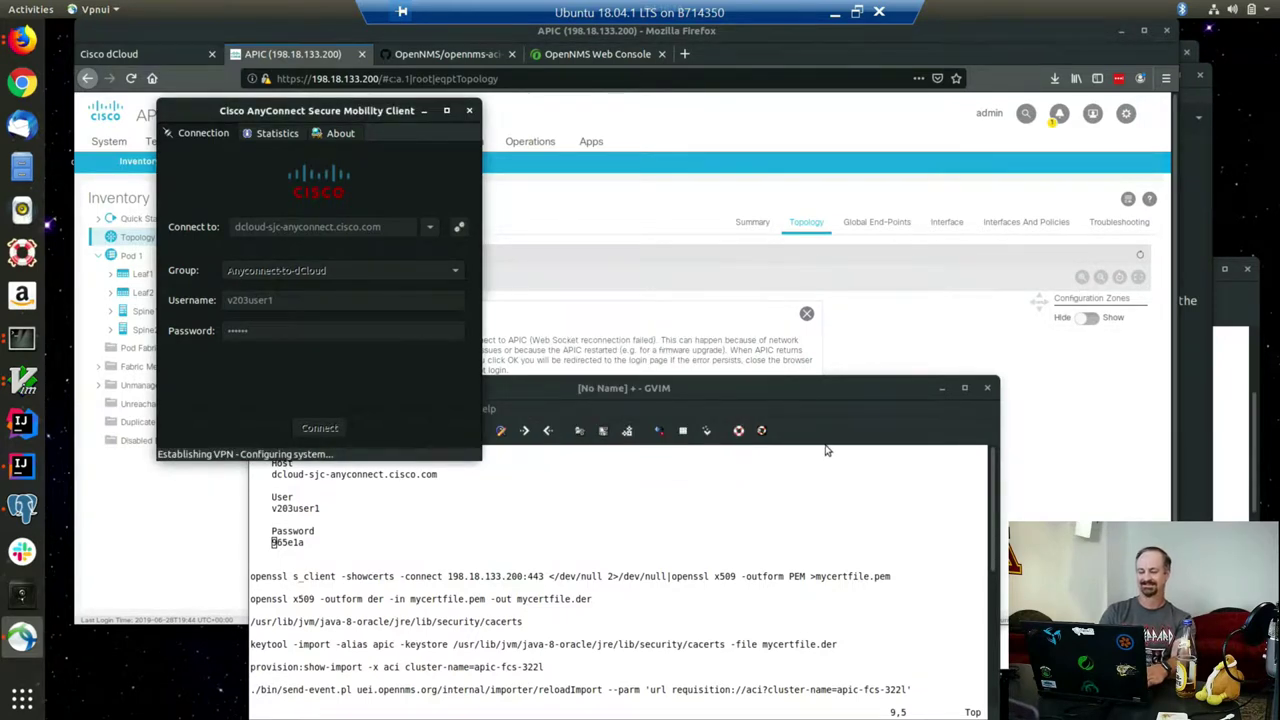
Step: Reload the APIC page, dismiss What's New, and show the Fabric Inventory topology with leaves, spines and APICs
click(944, 389)
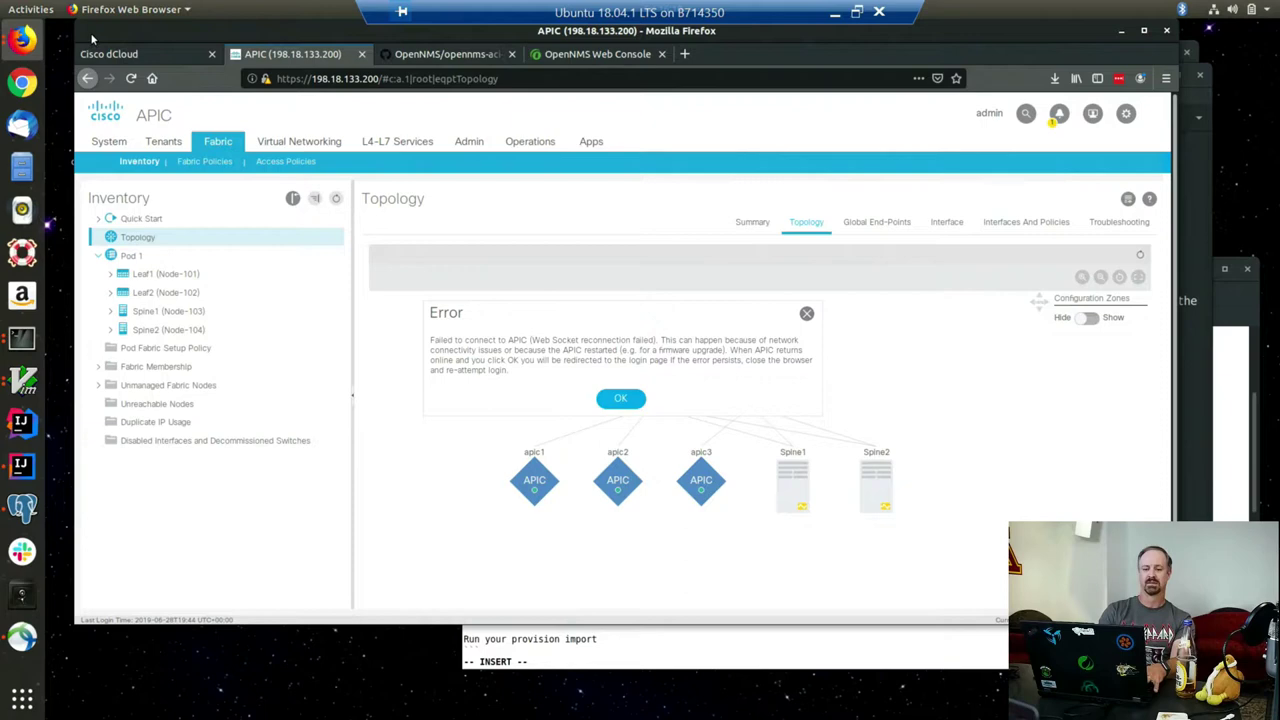
click(130, 78)
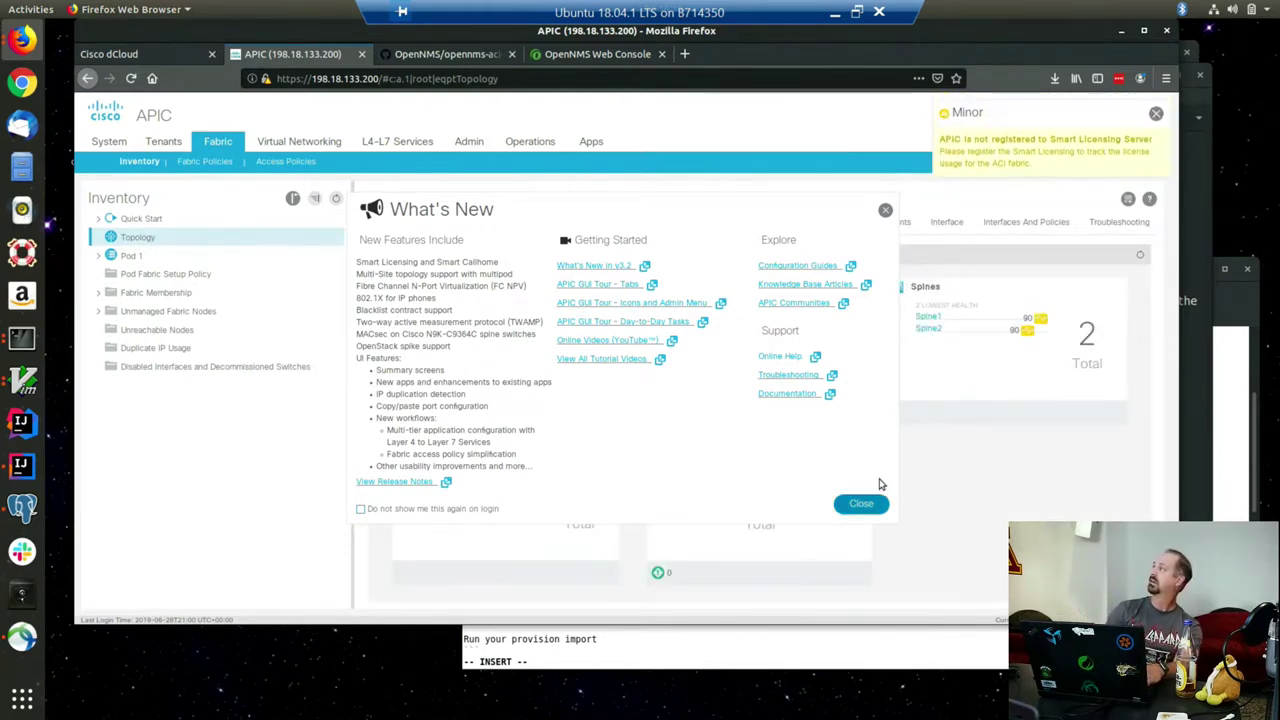
click(860, 503)
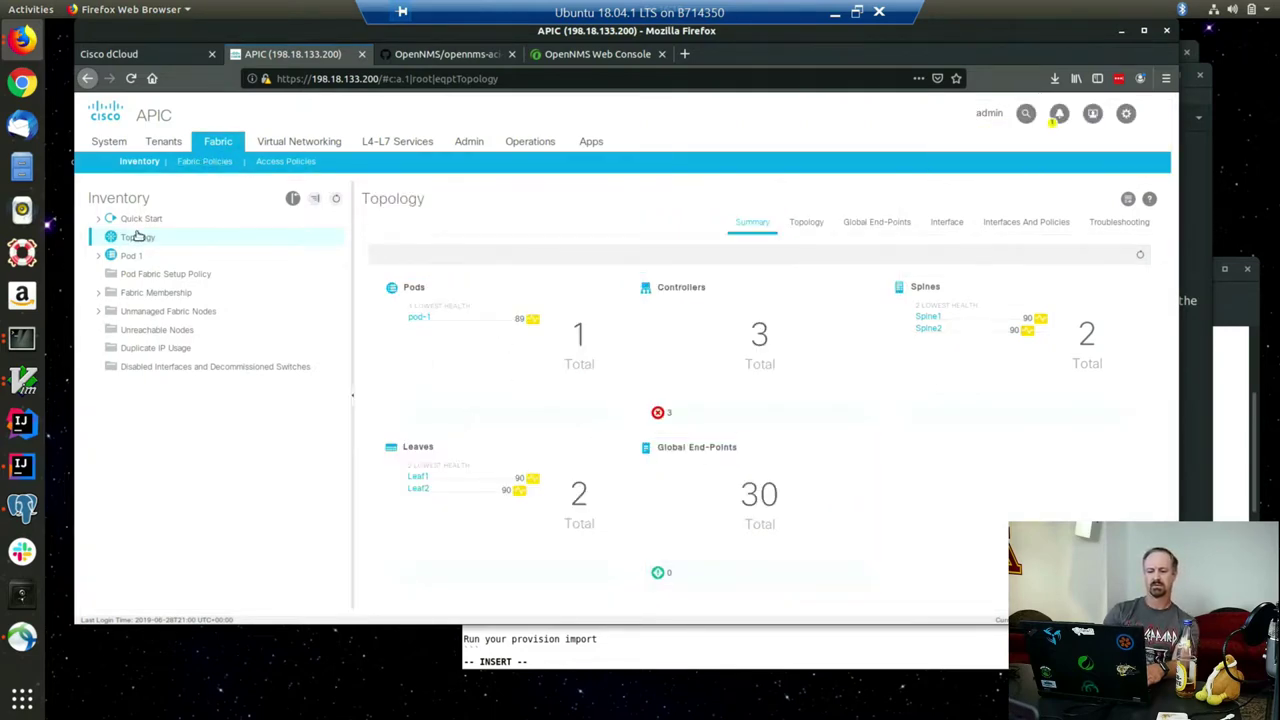
click(805, 223)
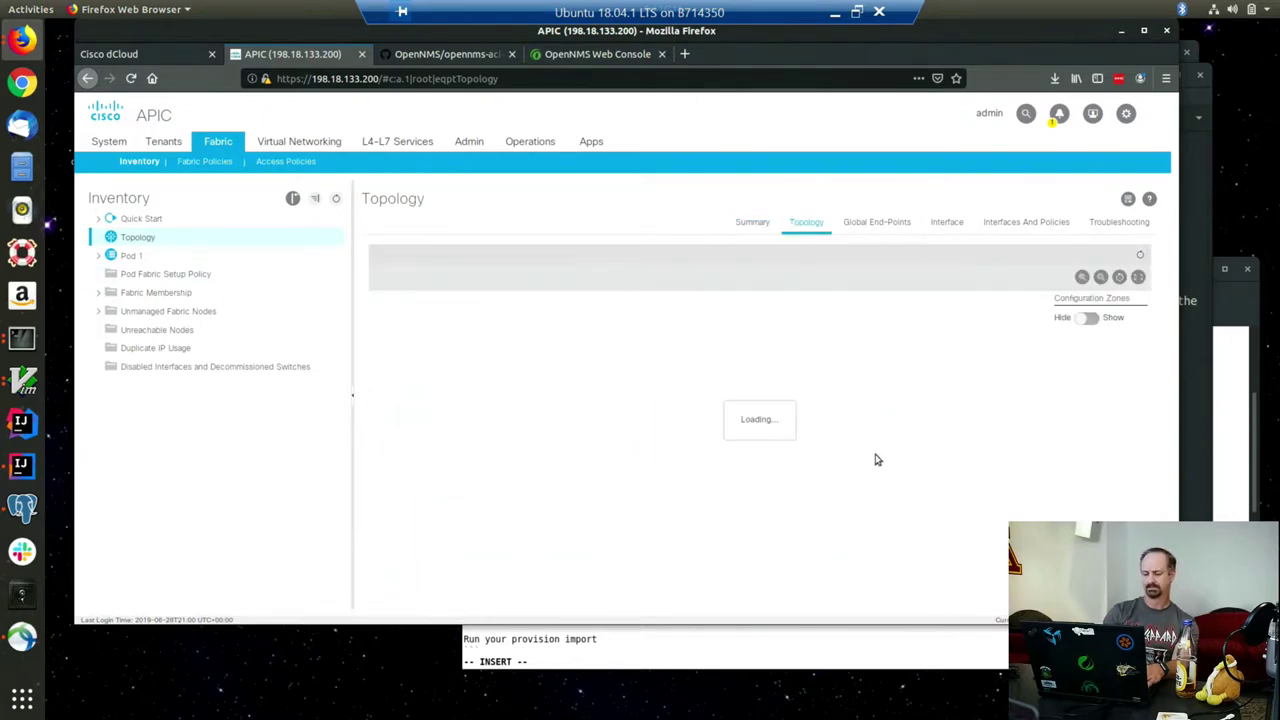
mouse_move(876, 456)
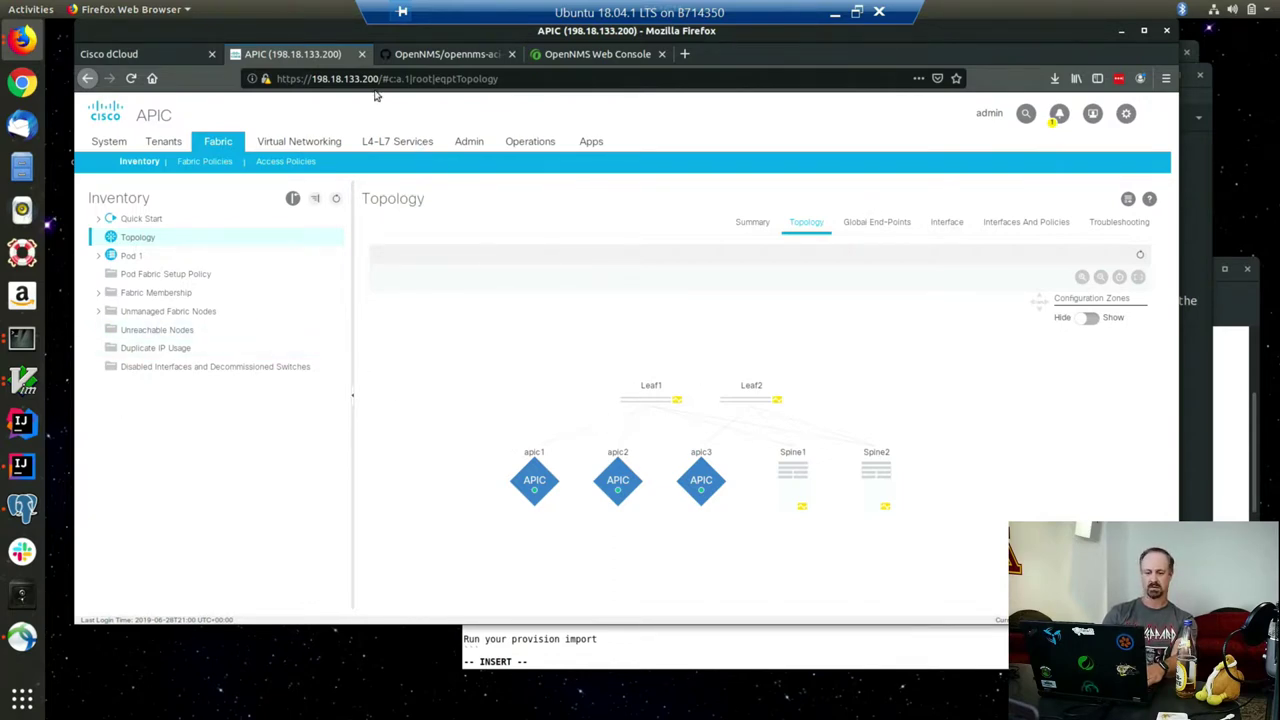
Step: Scroll the opennms-aci-plugin README down to its Build & install and provision import steps
click(408, 54)
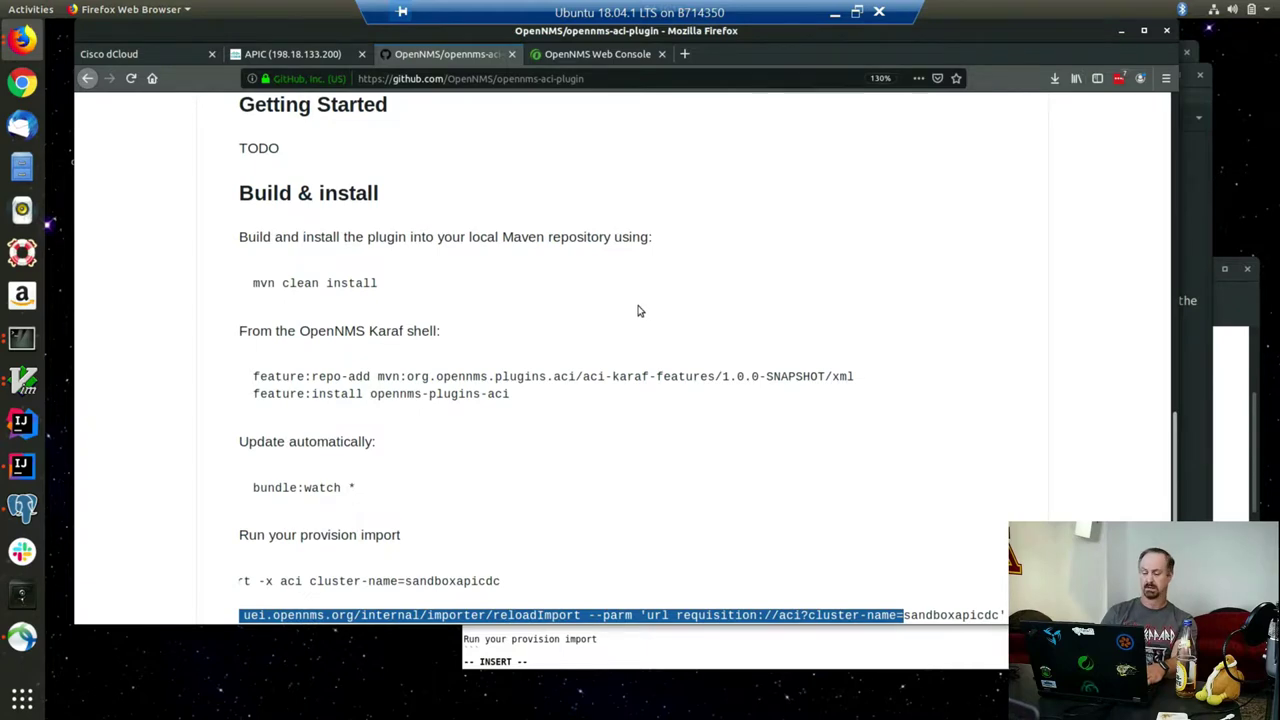
scroll(637, 311, up, 15)
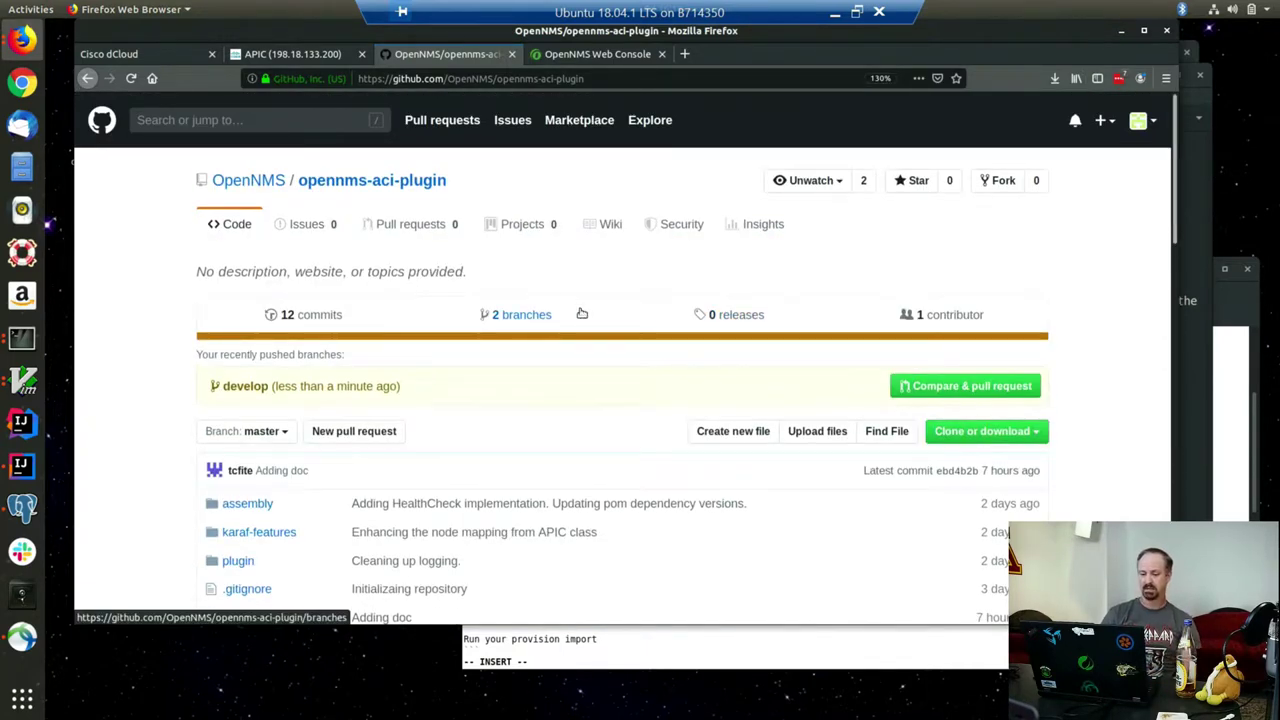
scroll(581, 314, down, 8)
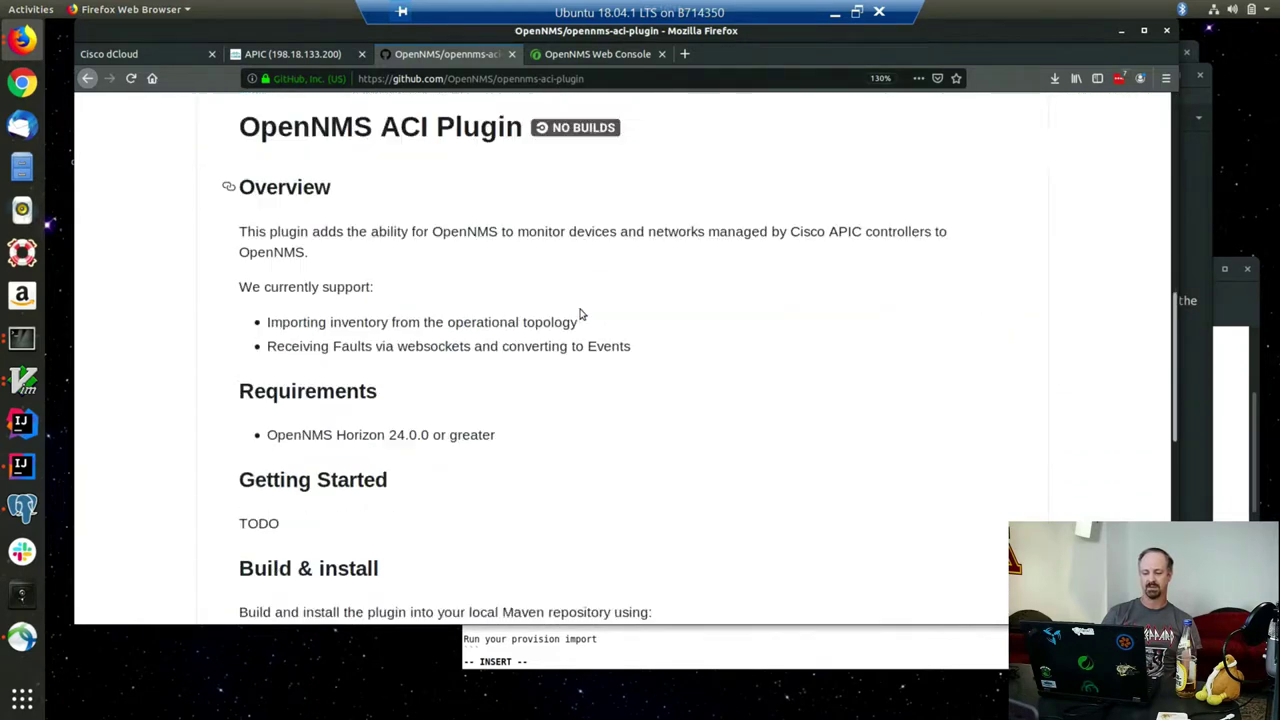
scroll(581, 314, down, 4)
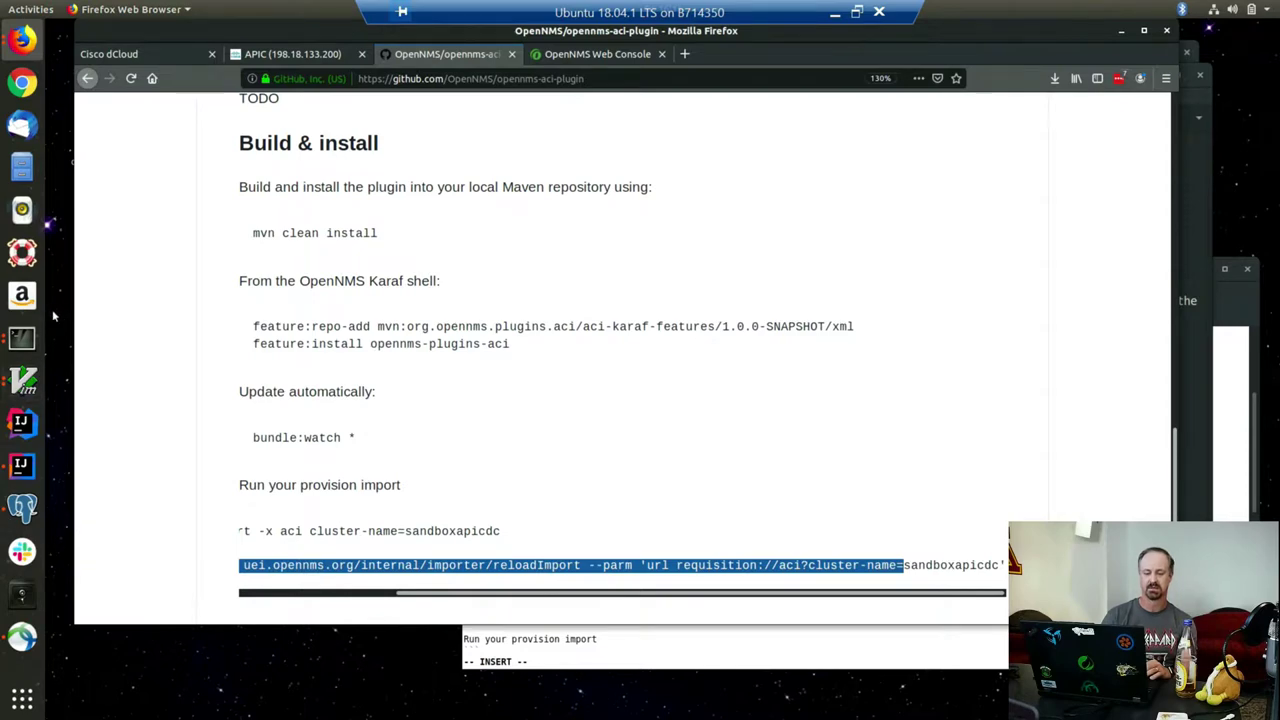
click(22, 338)
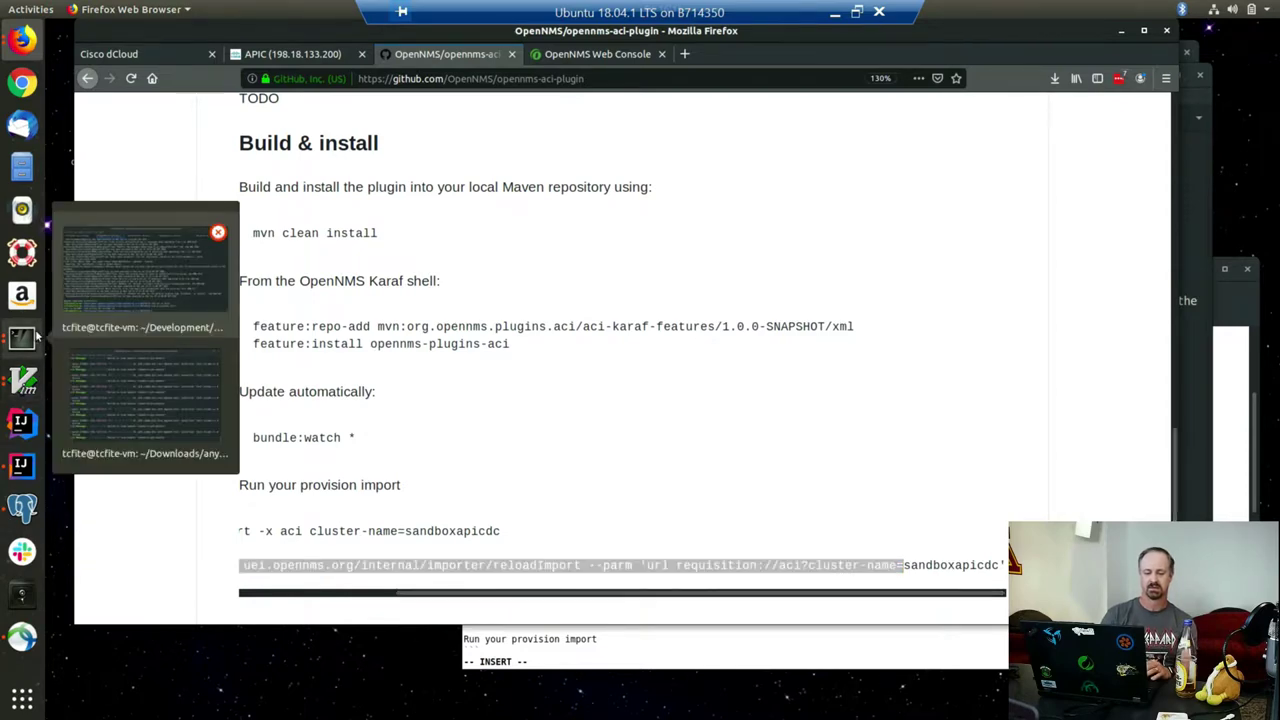
Step: Log into the OpenNMS Karaf shell with ssh -p 8101 admin@localhost
click(126, 275)
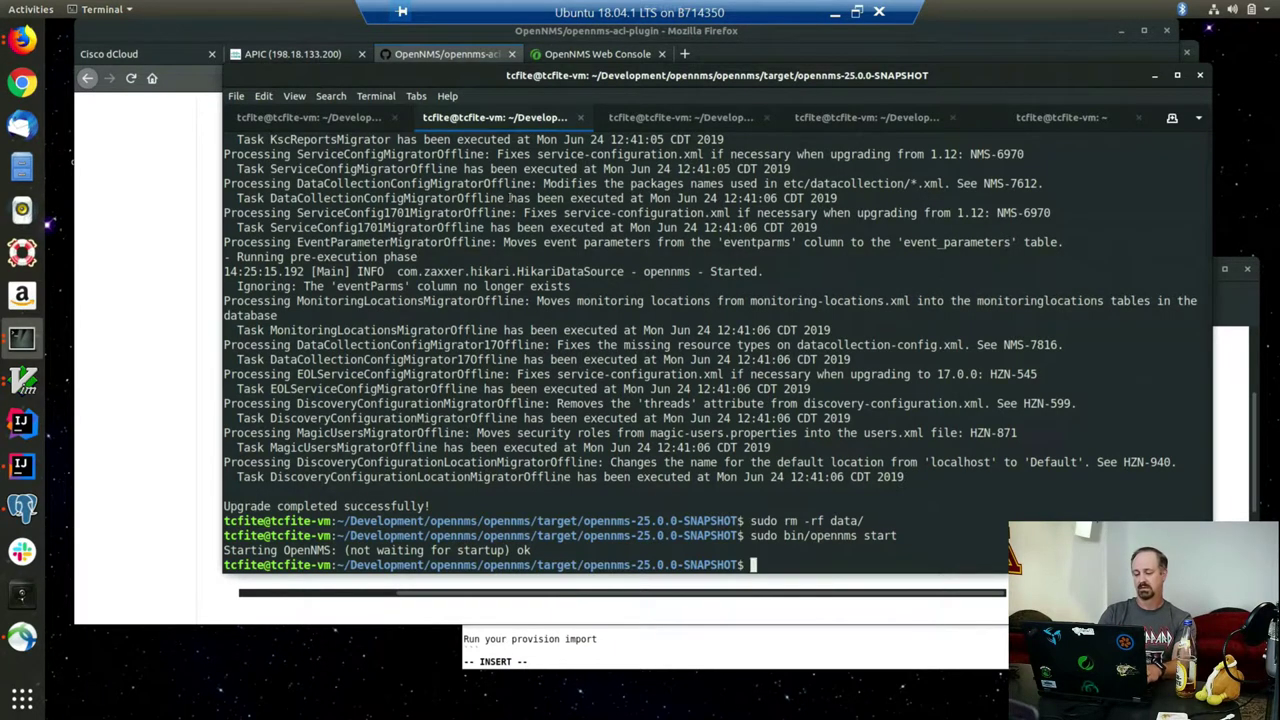
key(Up)
key(Up)
key(Up)
key(Up)
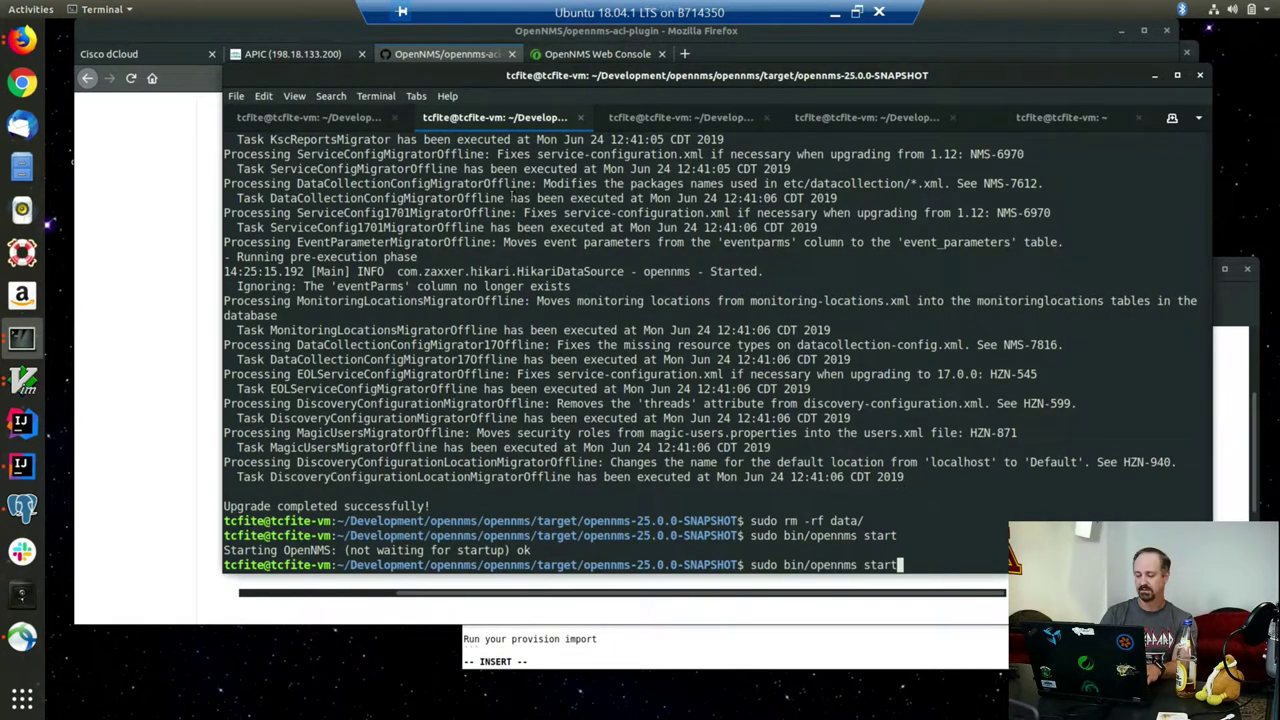
key(Up)
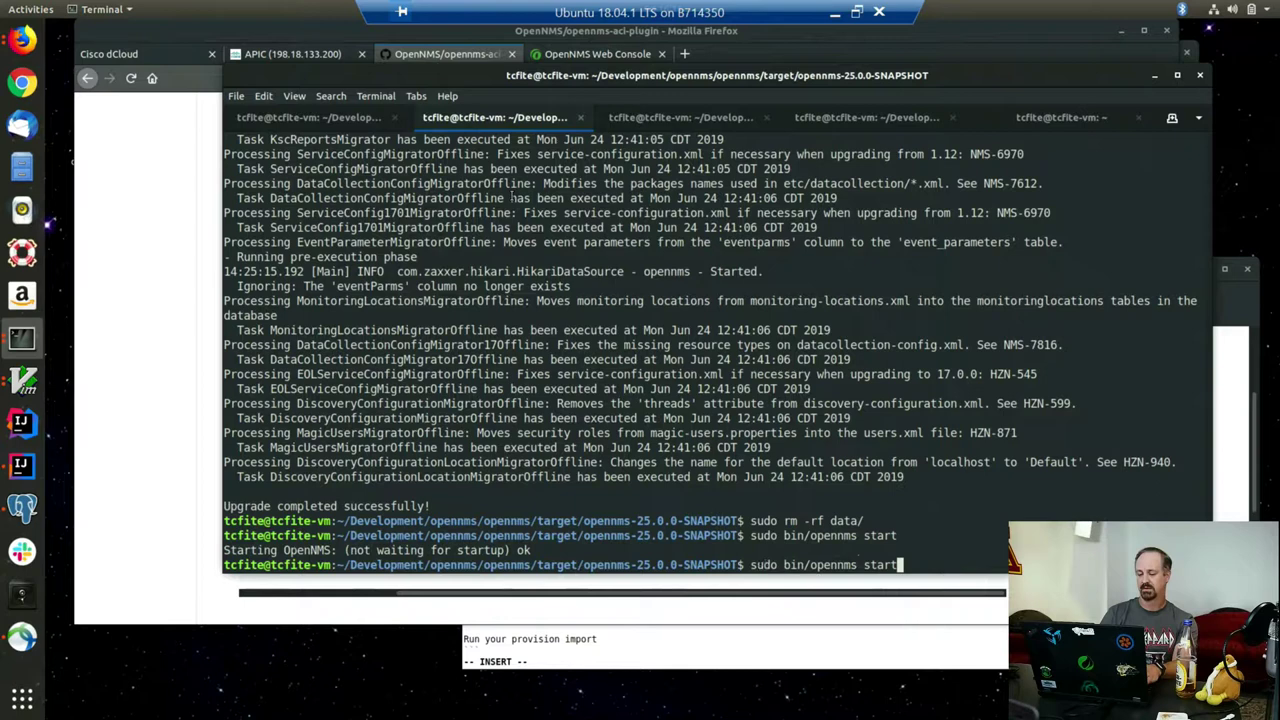
key(Down)
key(Return)
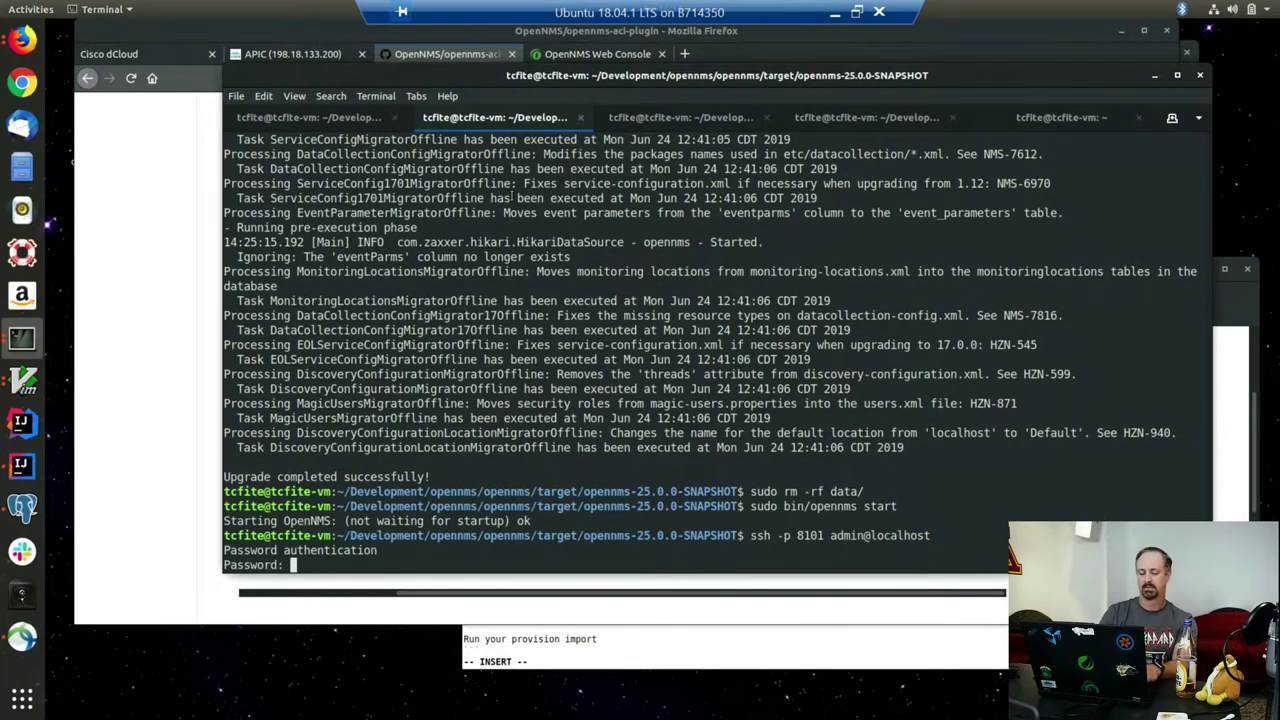
key(Return)
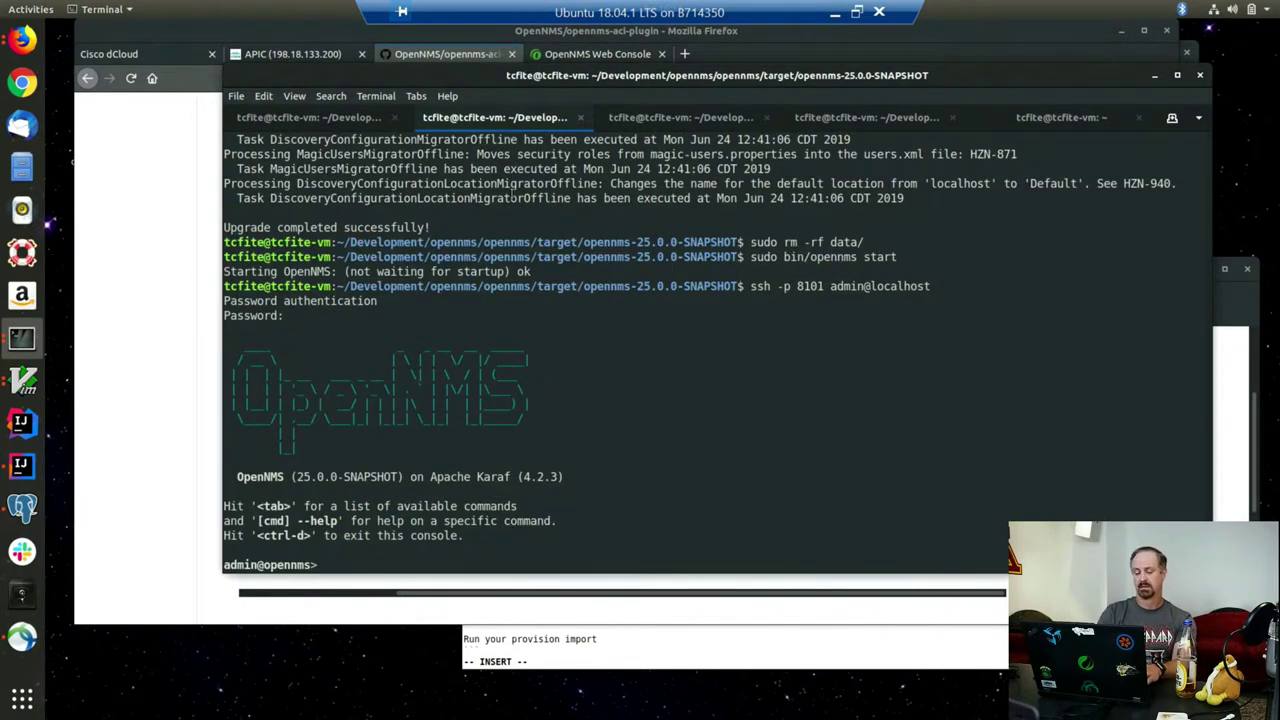
Step: Copy the feature:repo-add line from the README and run it at the Karaf prompt
click(97, 257)
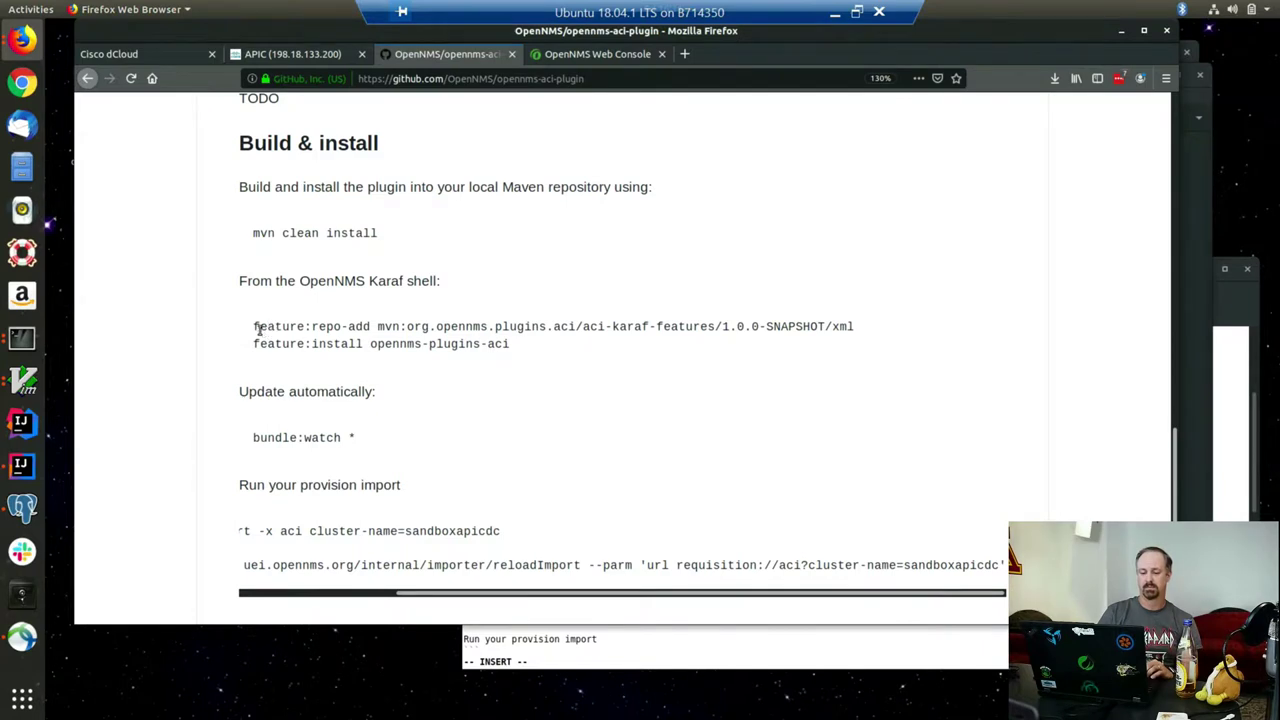
drag(253, 330, 342, 330)
click(342, 330)
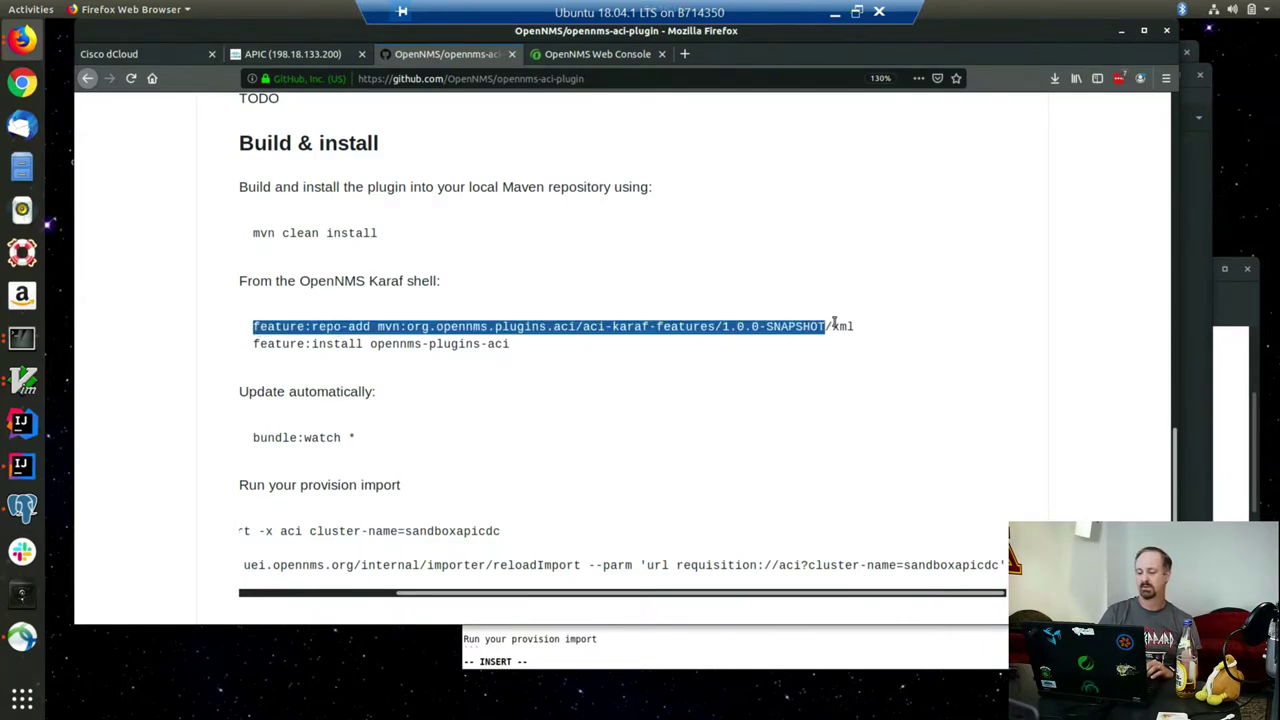
drag(833, 325, 857, 330)
key(ctrl+c)
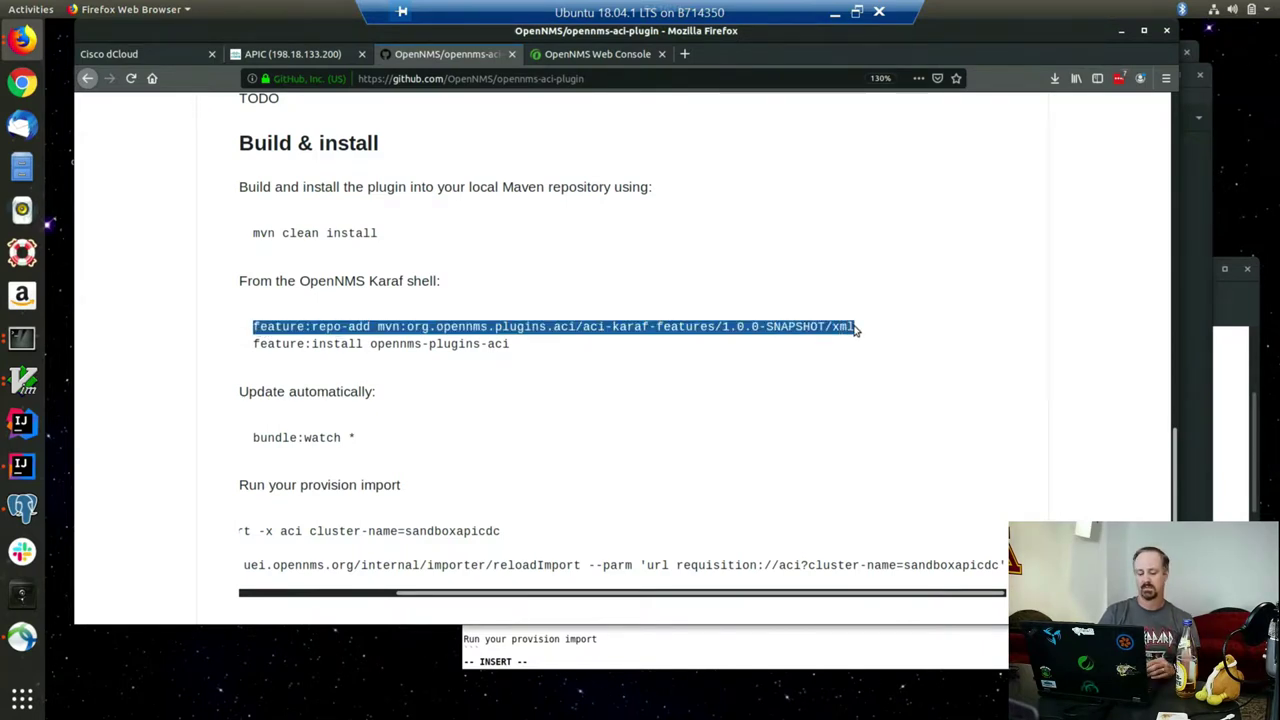
key(alt+Tab)
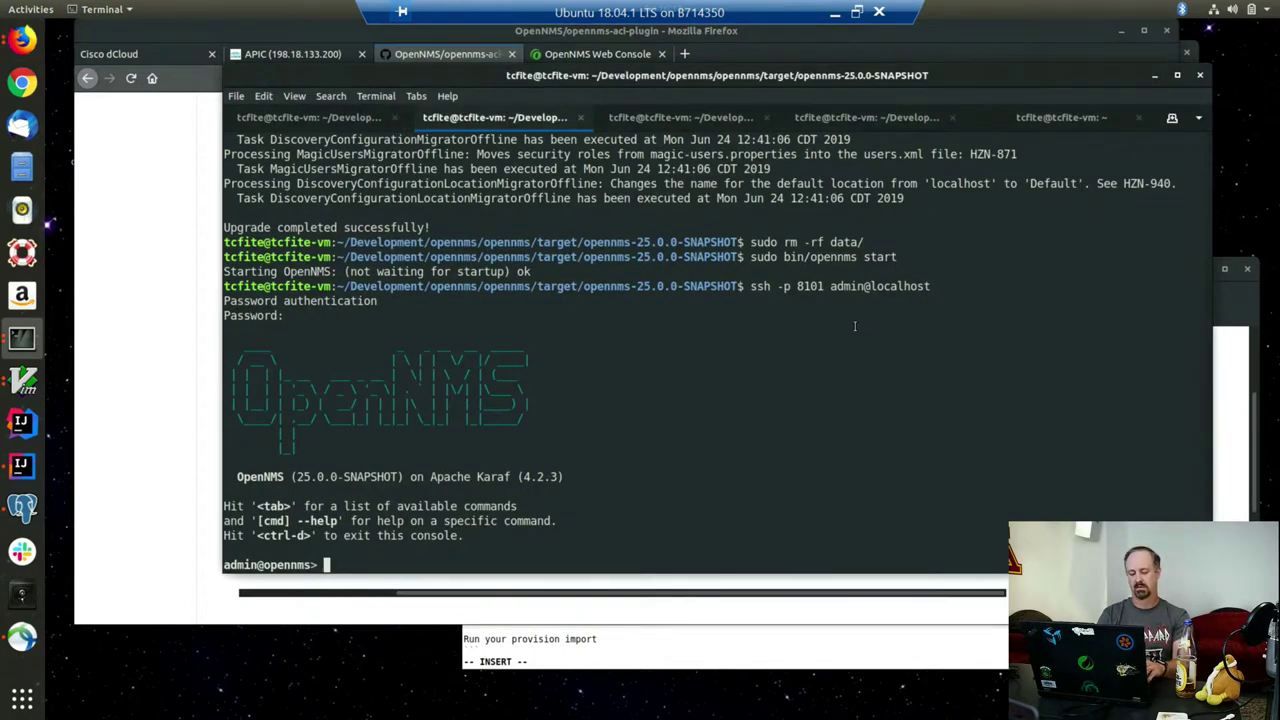
right_click(846, 327)
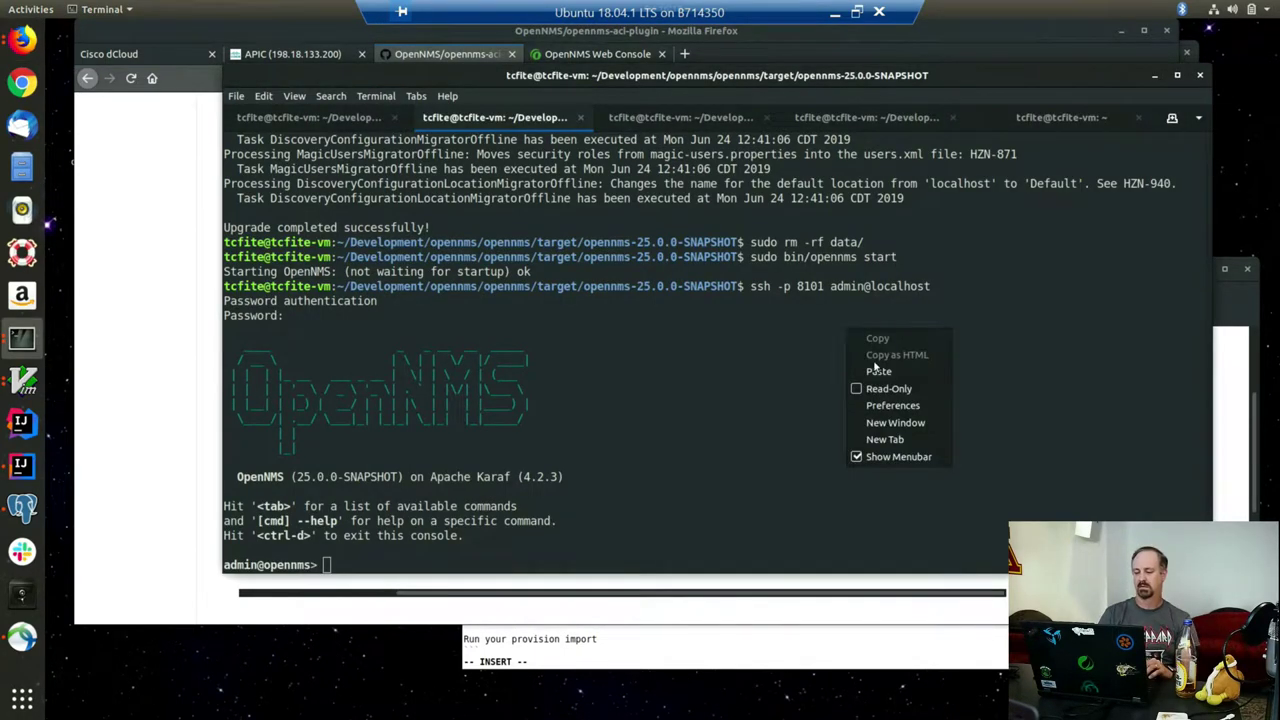
click(878, 369)
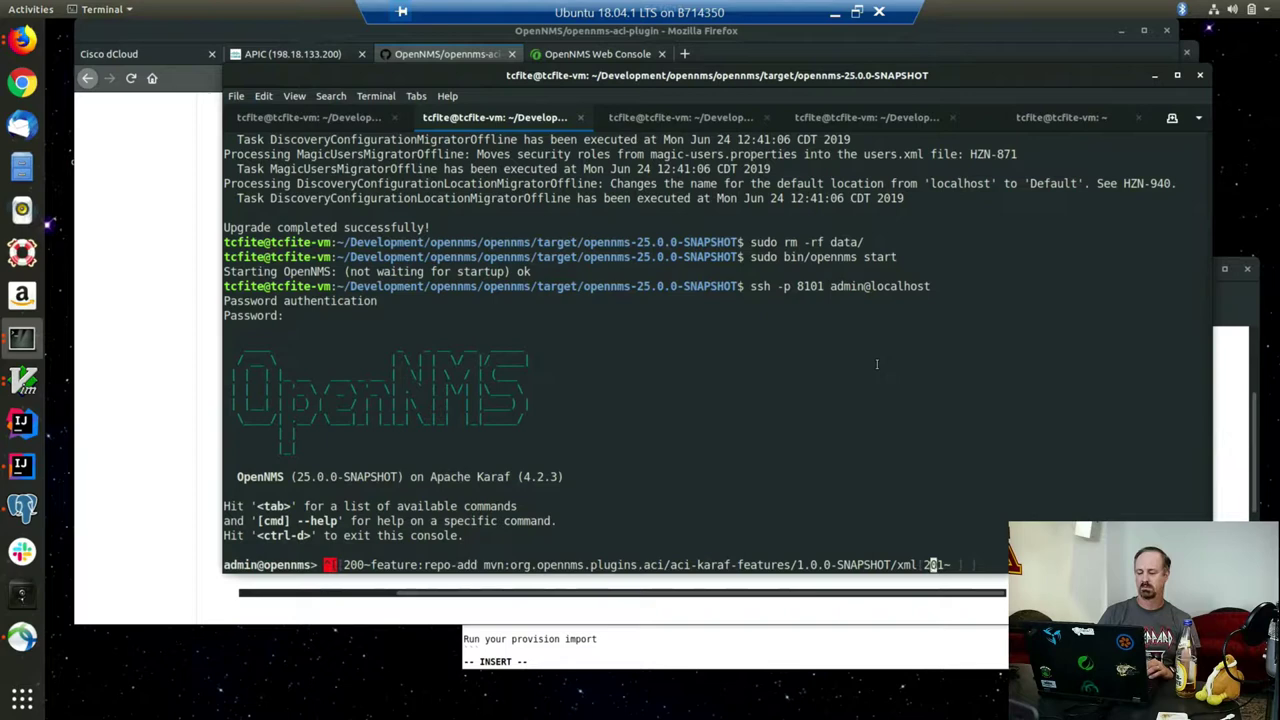
key(BackSpace)
key(BackSpace)
key(BackSpace)
key(BackSpace)
key(BackSpace)
key(BackSpace)
key(BackSpace)
key(BackSpace)
key(BackSpace)
key(BackSpace)
key(BackSpace)
key(BackSpace)
key(BackSpace)
key(BackSpace)
key(BackSpace)
key(BackSpace)
key(BackSpace)
key(BackSpace)
key(BackSpace)
key(BackSpace)
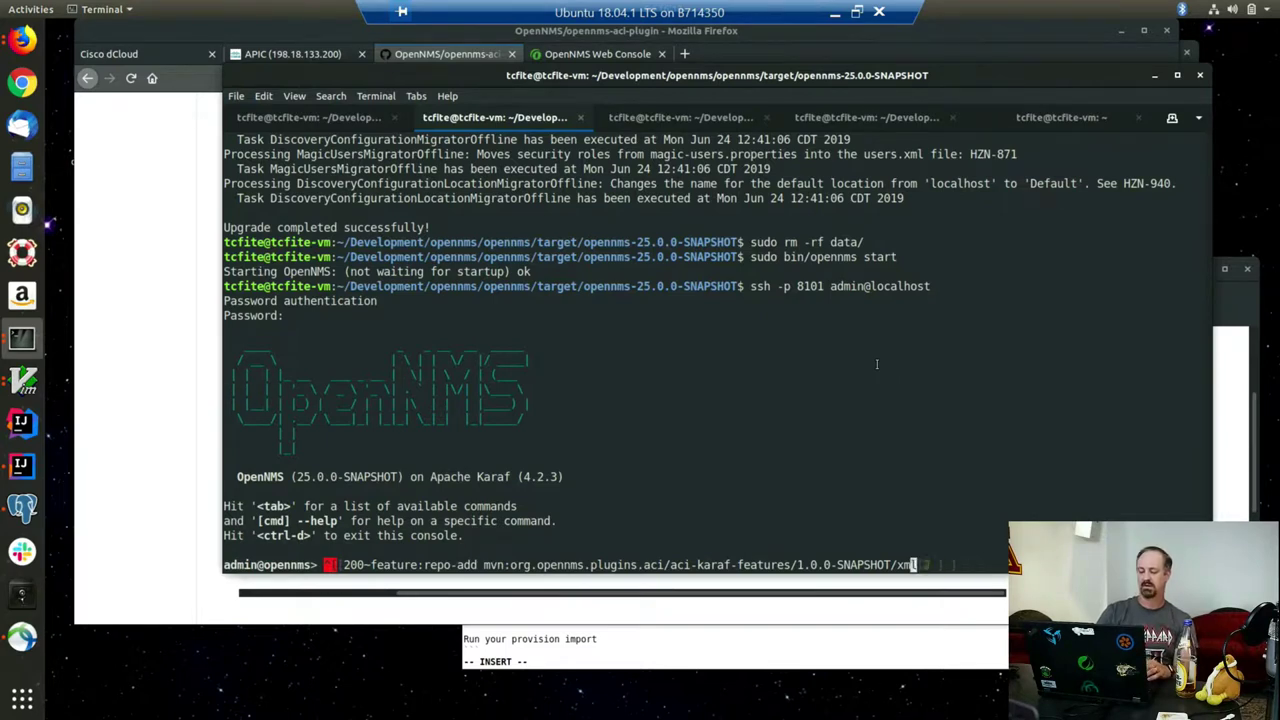
key(ctrl+c)
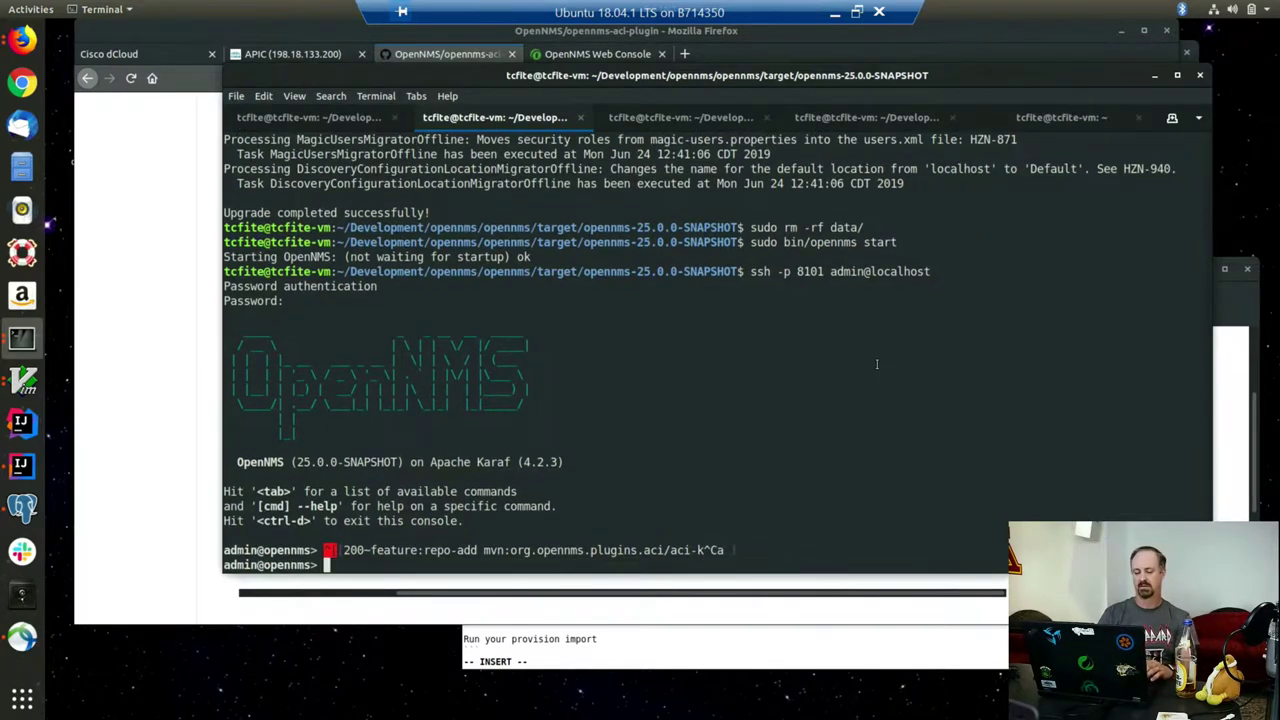
right_click(876, 364)
click(884, 406)
key(Return)
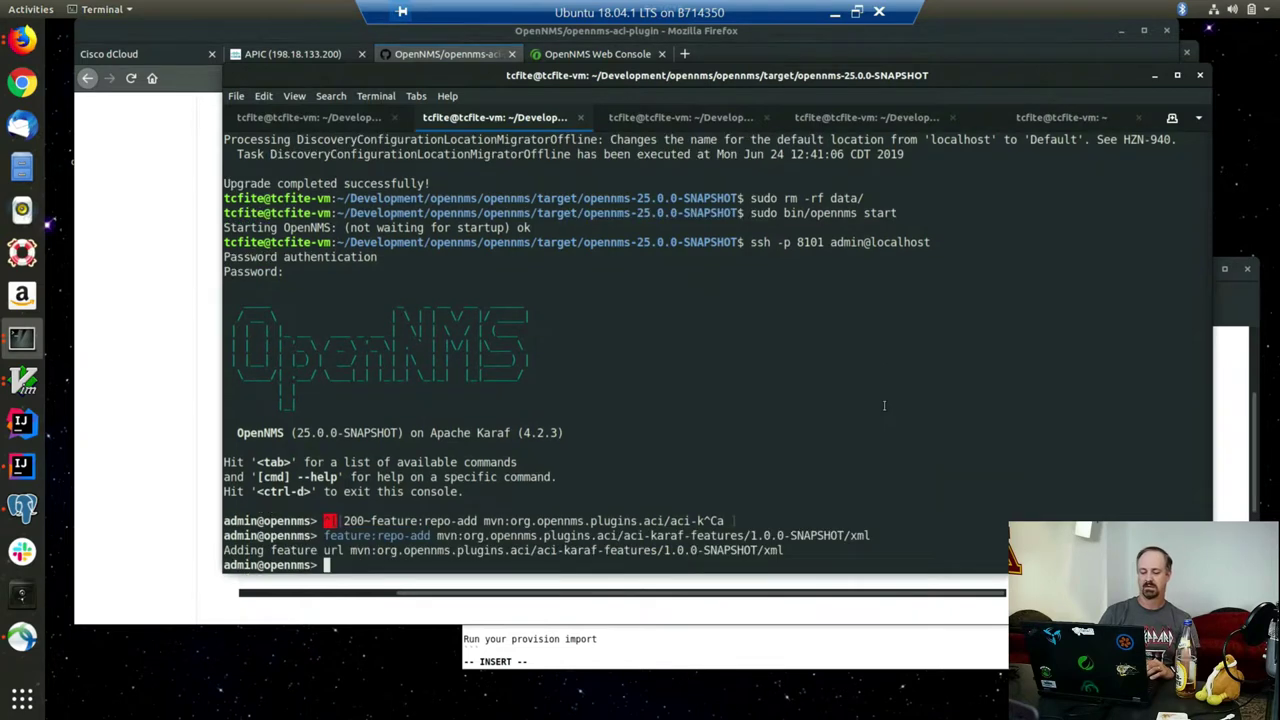
Step: Select the feature:install command line in the README
key(alt+Tab)
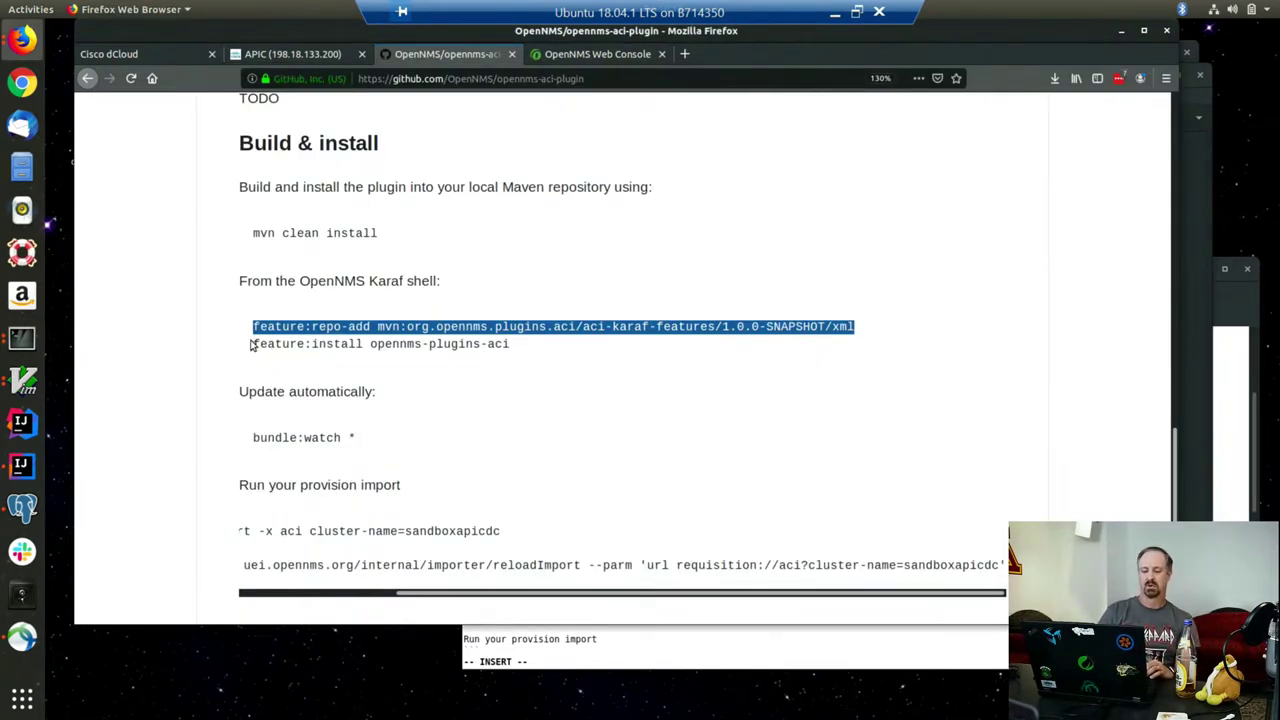
drag(256, 343, 508, 354)
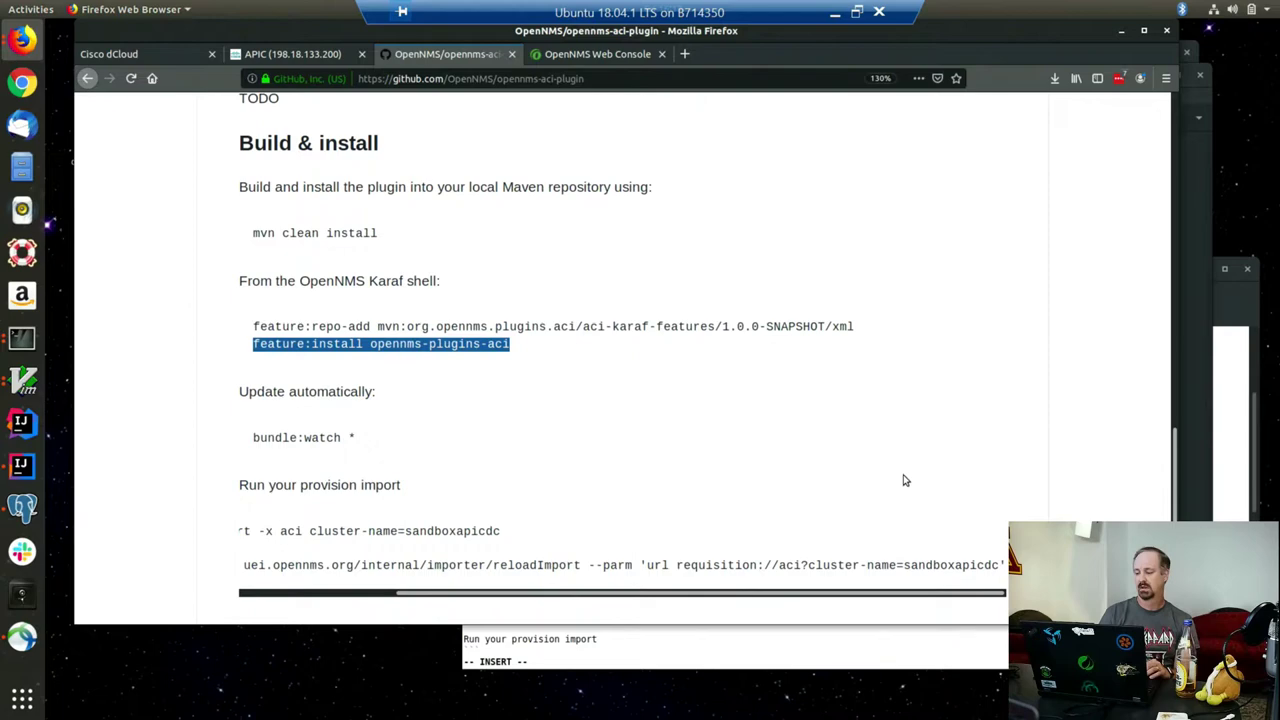
key(alt+Tab)
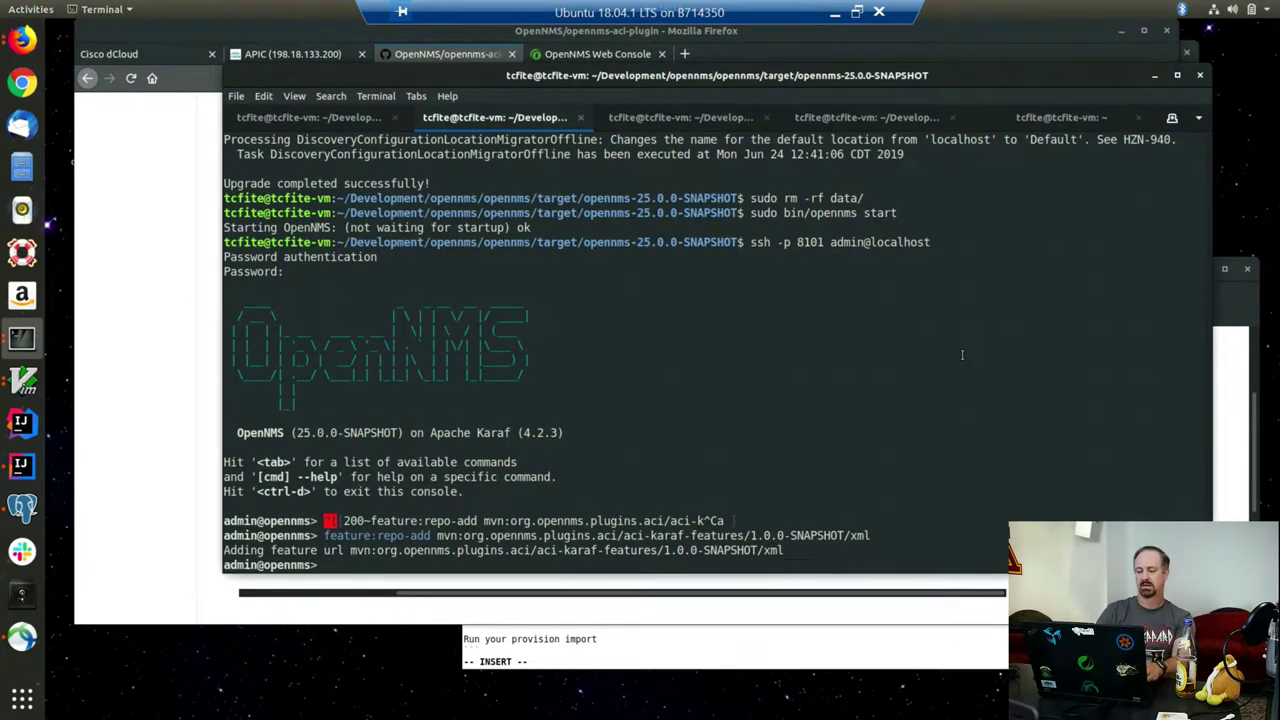
click(644, 126)
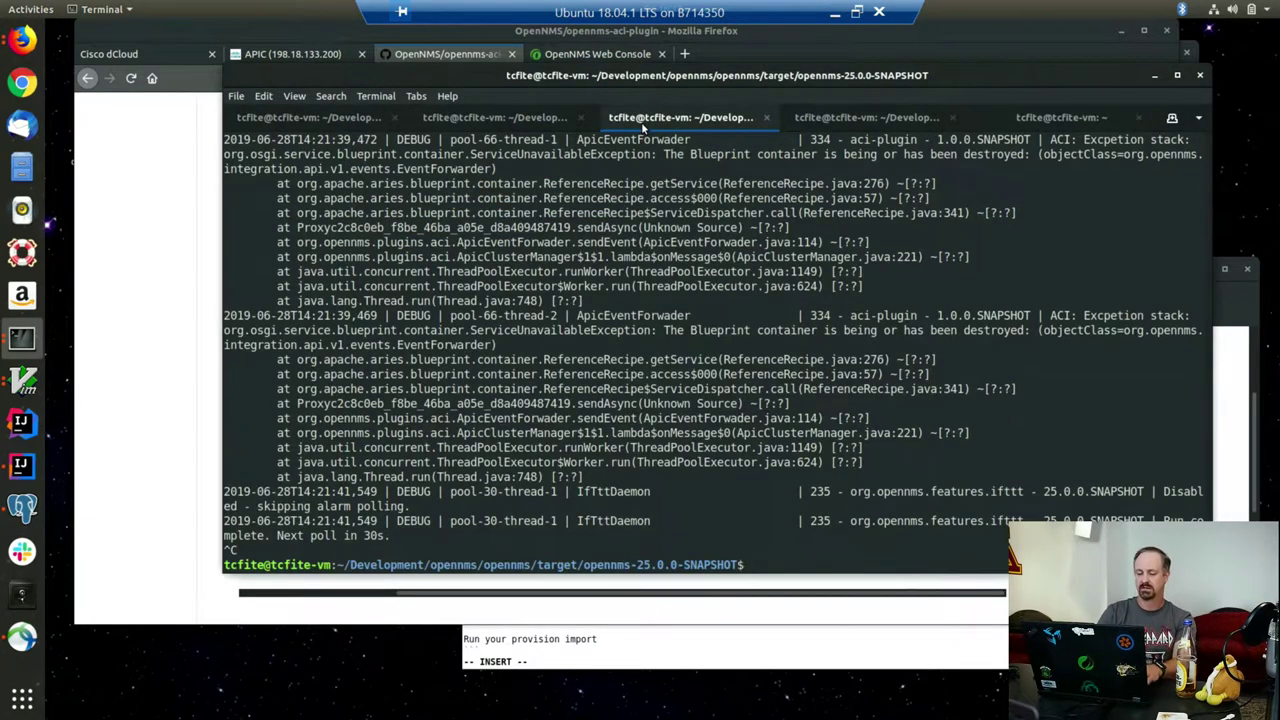
text(gvim etc)
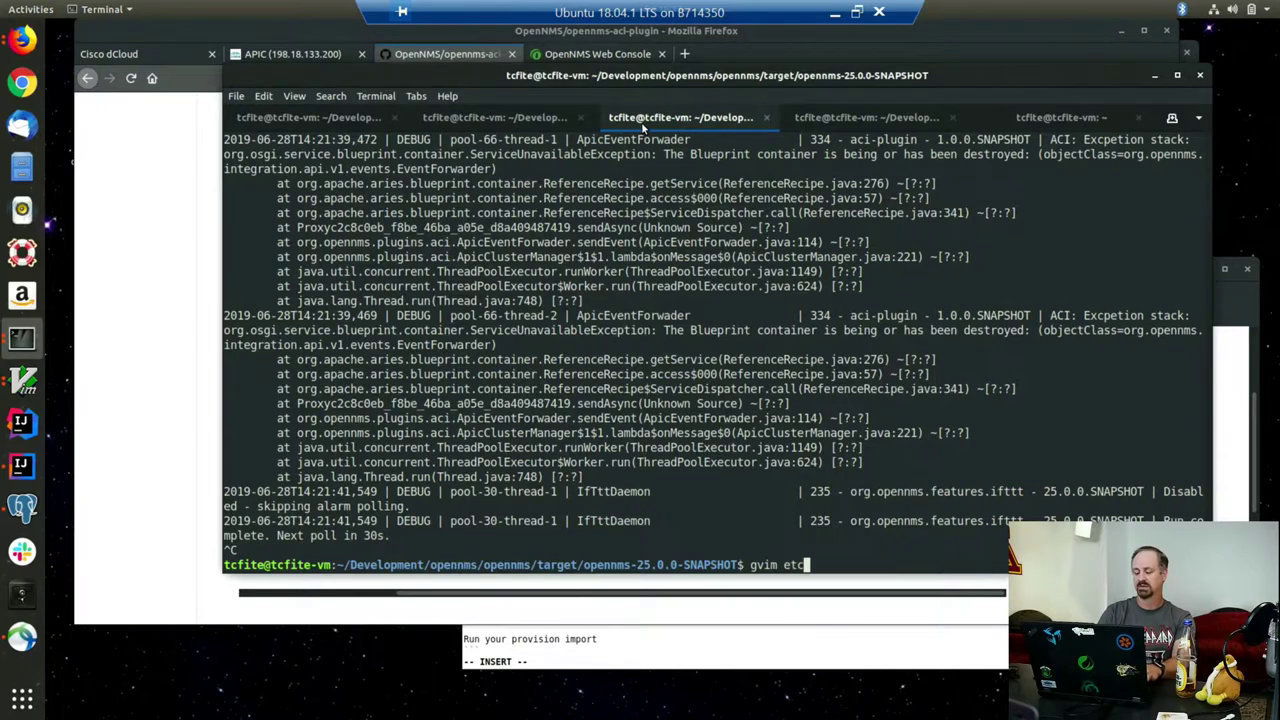
text(/sou)
key(Tab)
key(Return)
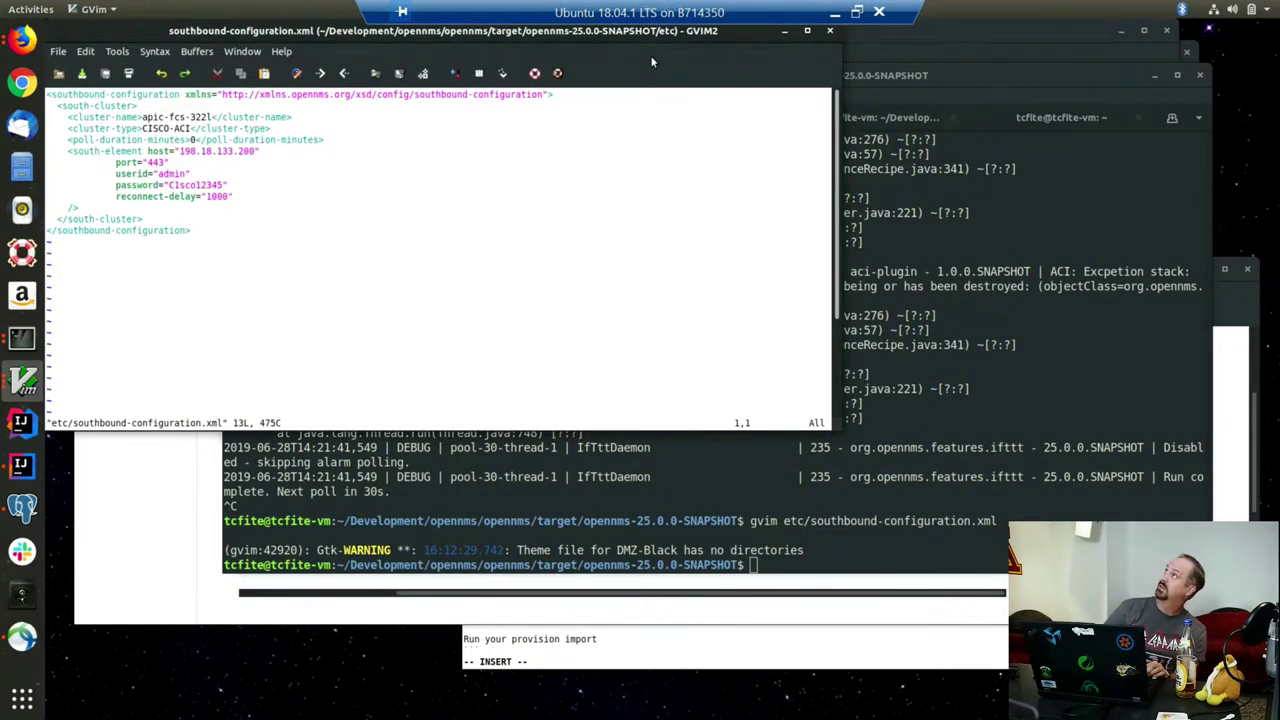
drag(647, 37, 868, 163)
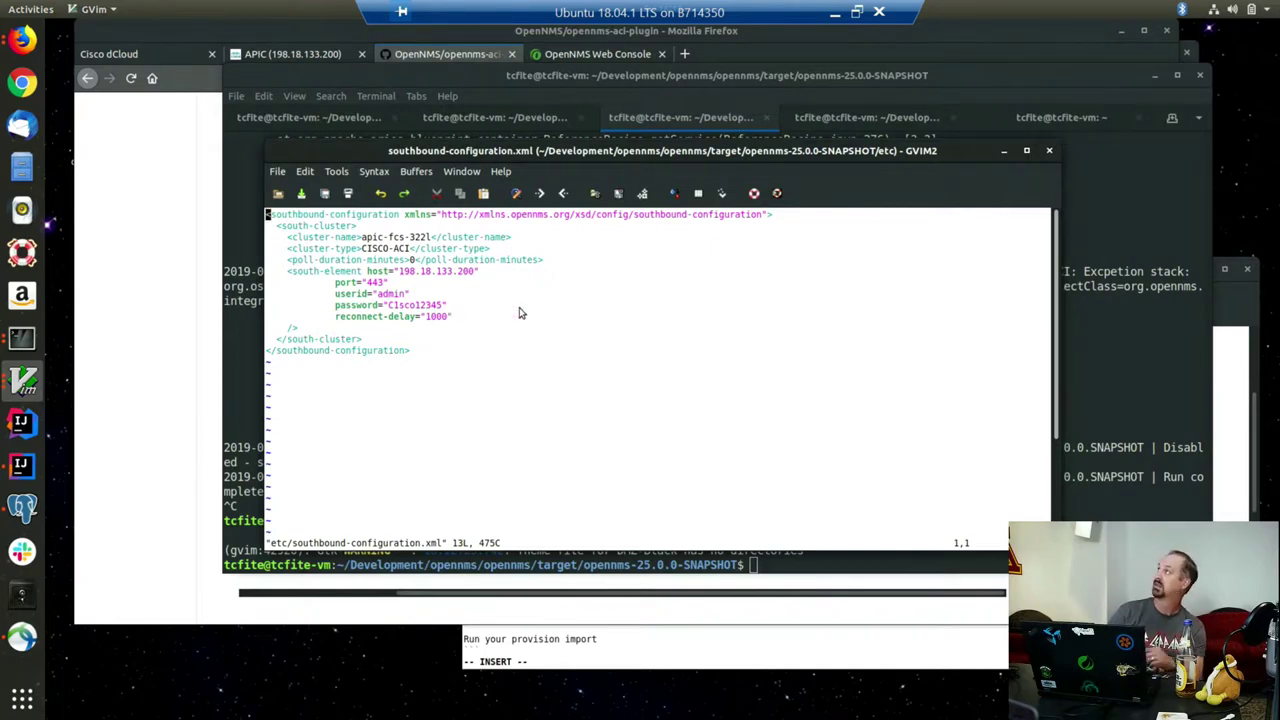
click(1049, 151)
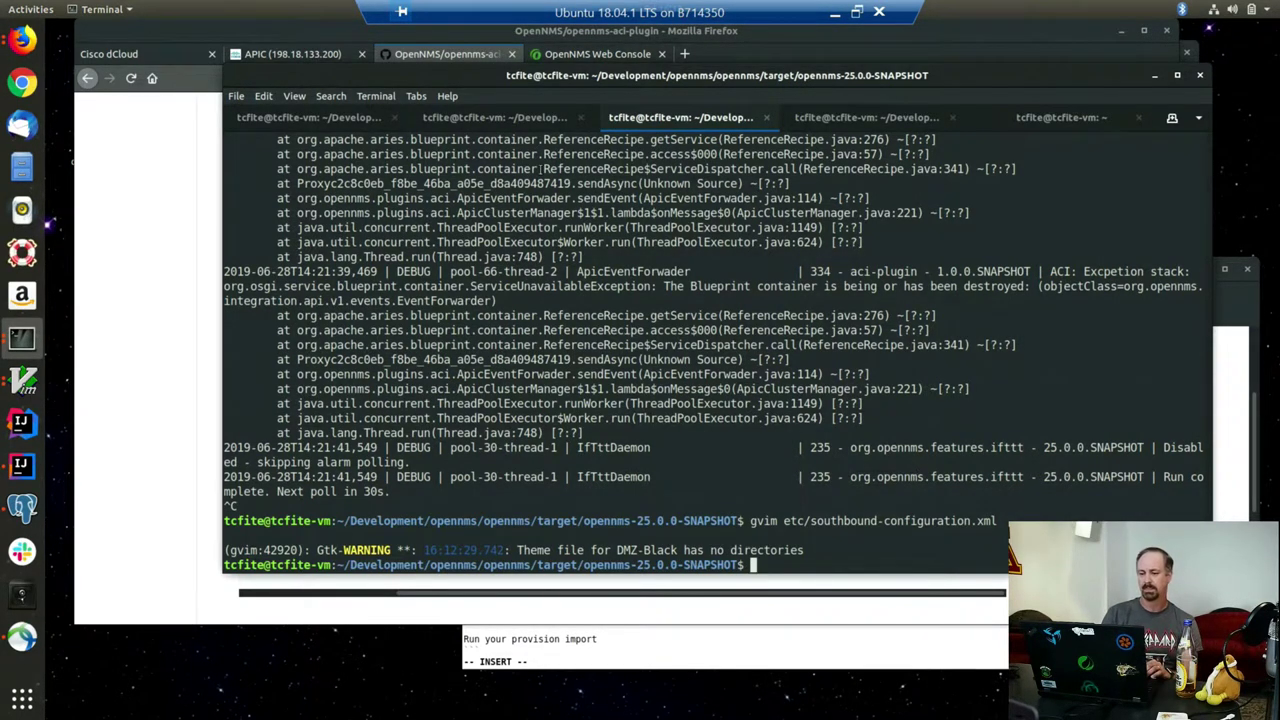
Step: Paste and run feature:install opennms-plugins-aci from the README in the Karaf shell
click(513, 119)
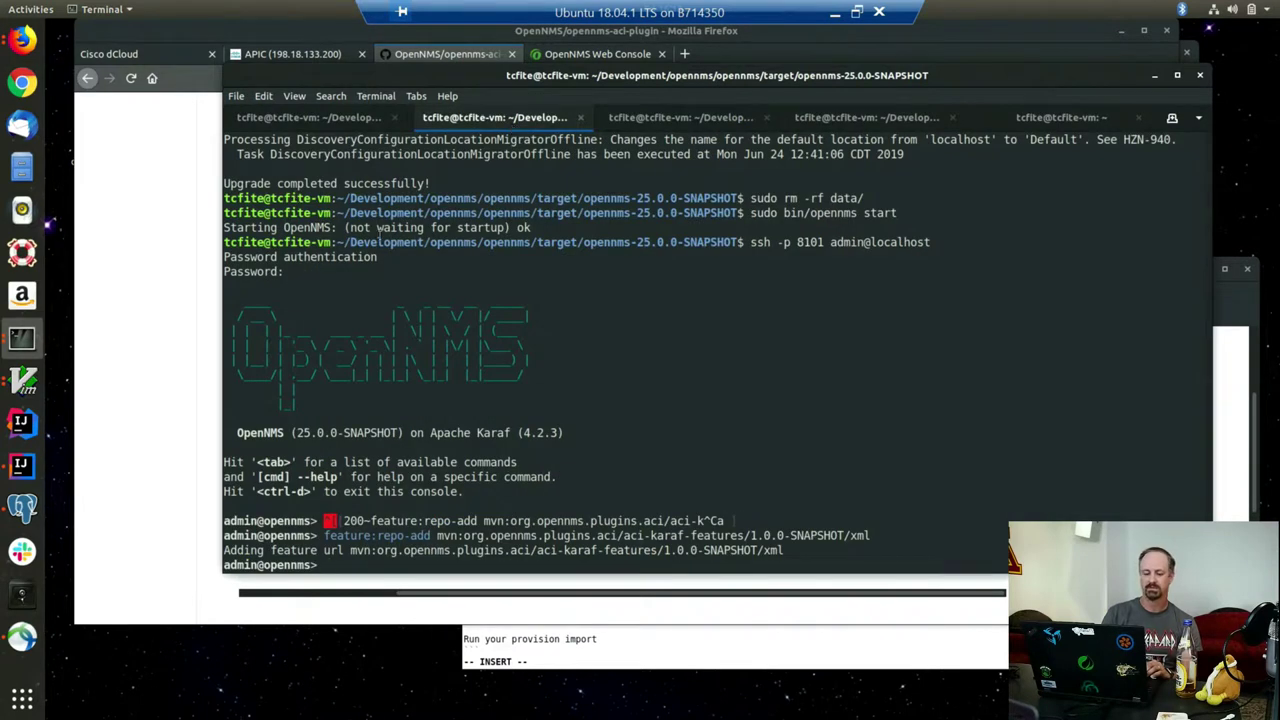
click(168, 323)
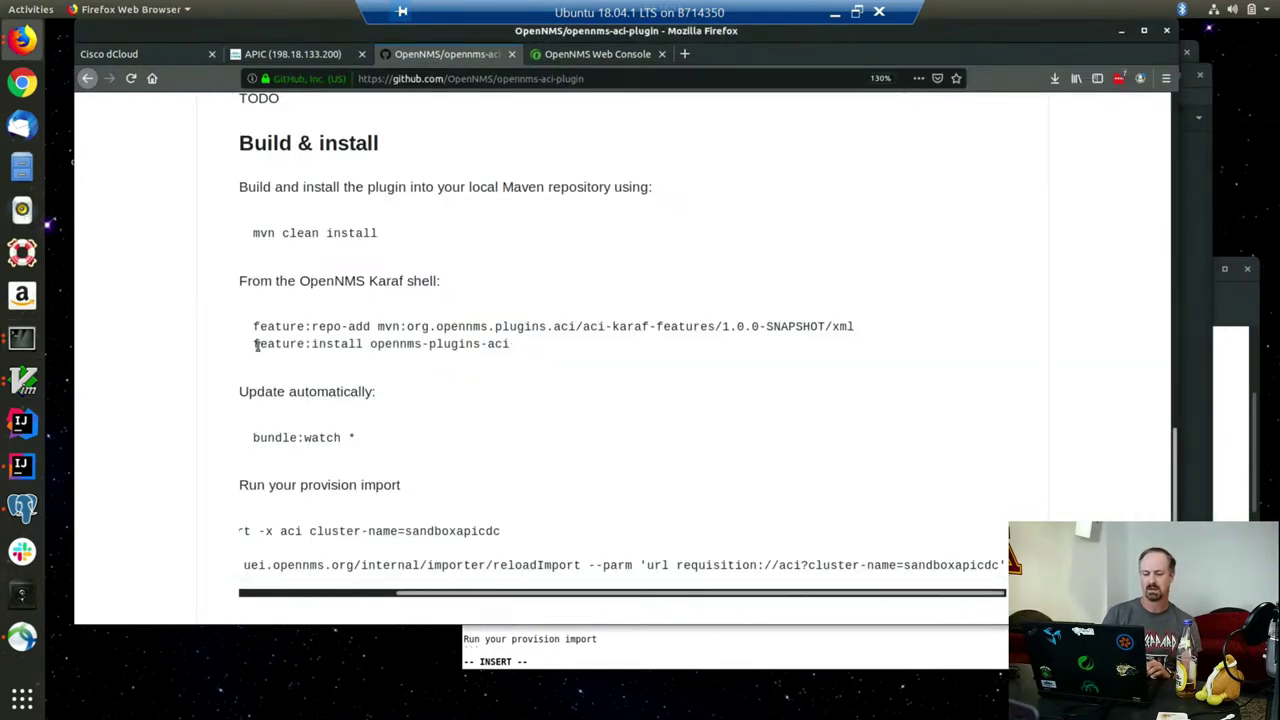
drag(254, 344, 510, 344)
key(ctrl+c)
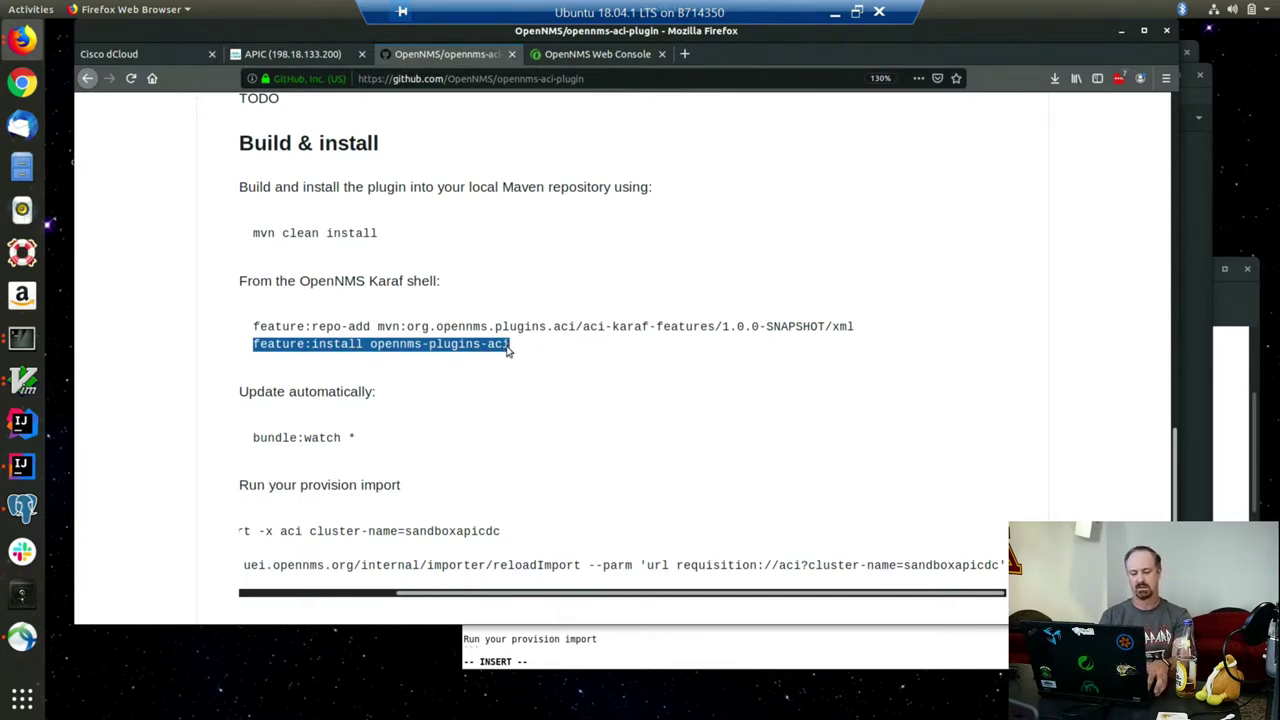
key(alt+Tab)
right_click(552, 384)
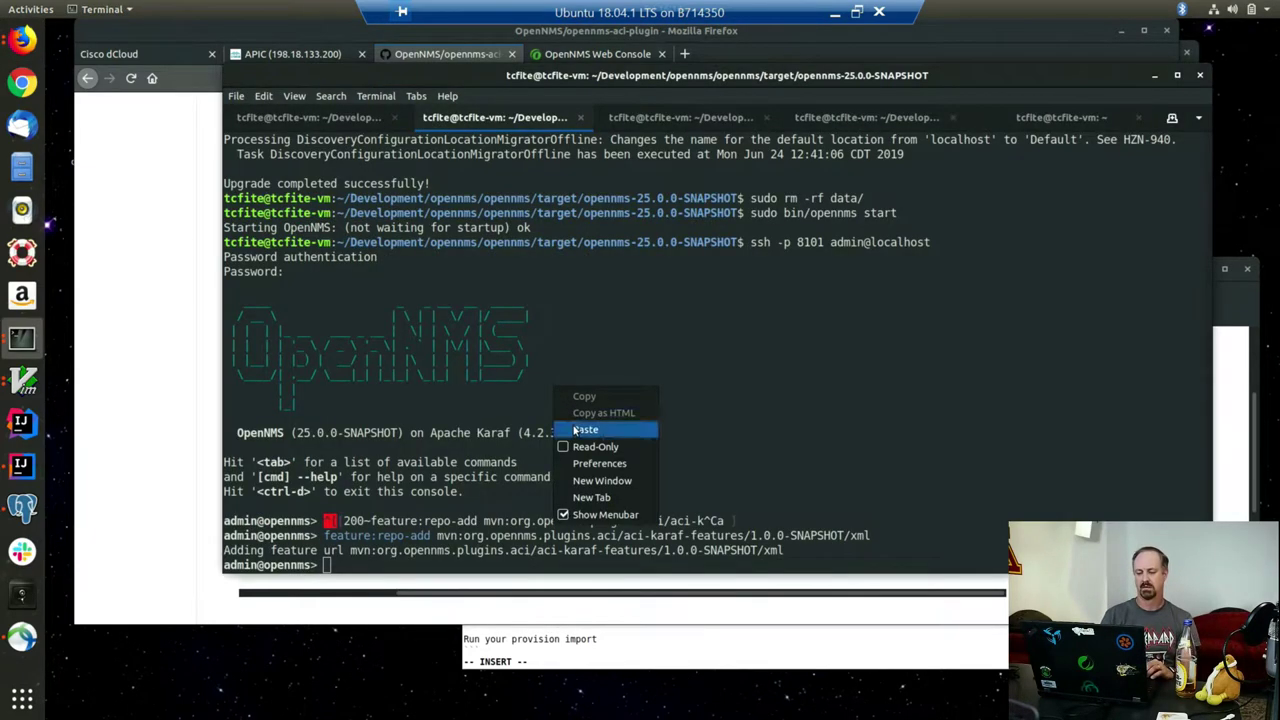
click(580, 429)
key(Return)
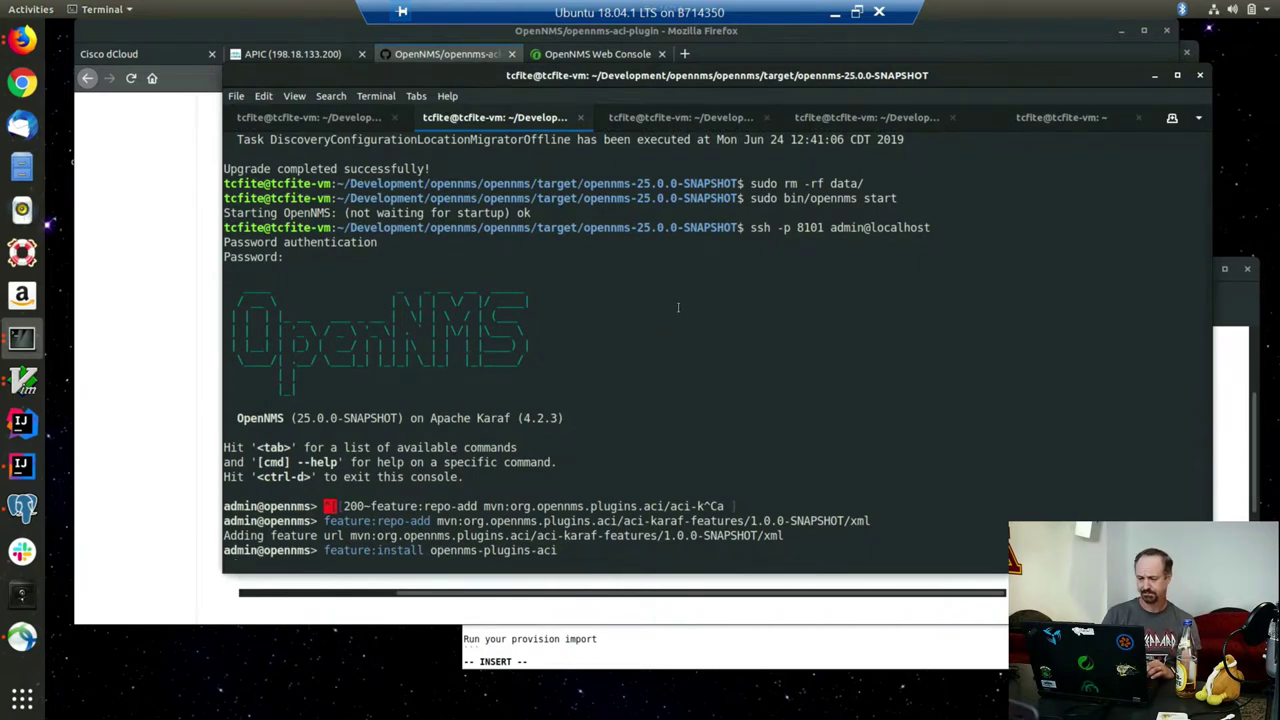
Step: Follow logs/karaf.log with tail -1000f, stop it, and return to the Karaf console
click(656, 119)
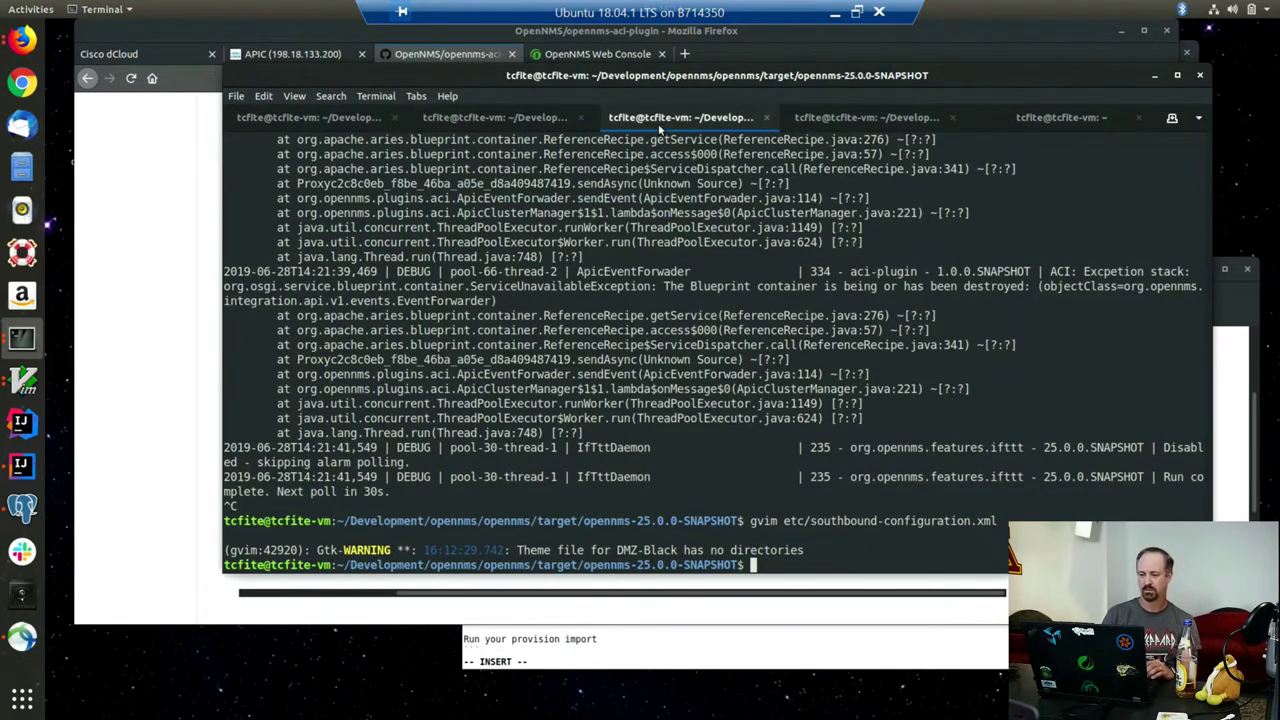
key(Up)
key(Up)
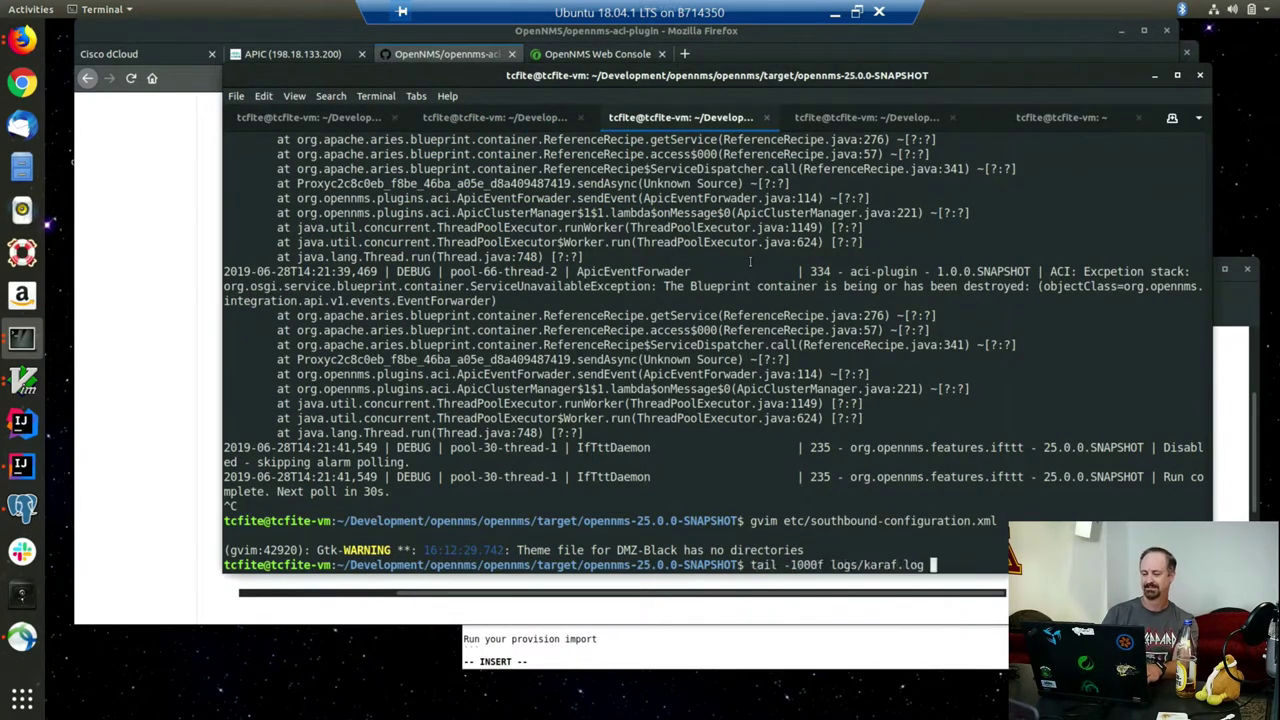
key(Return)
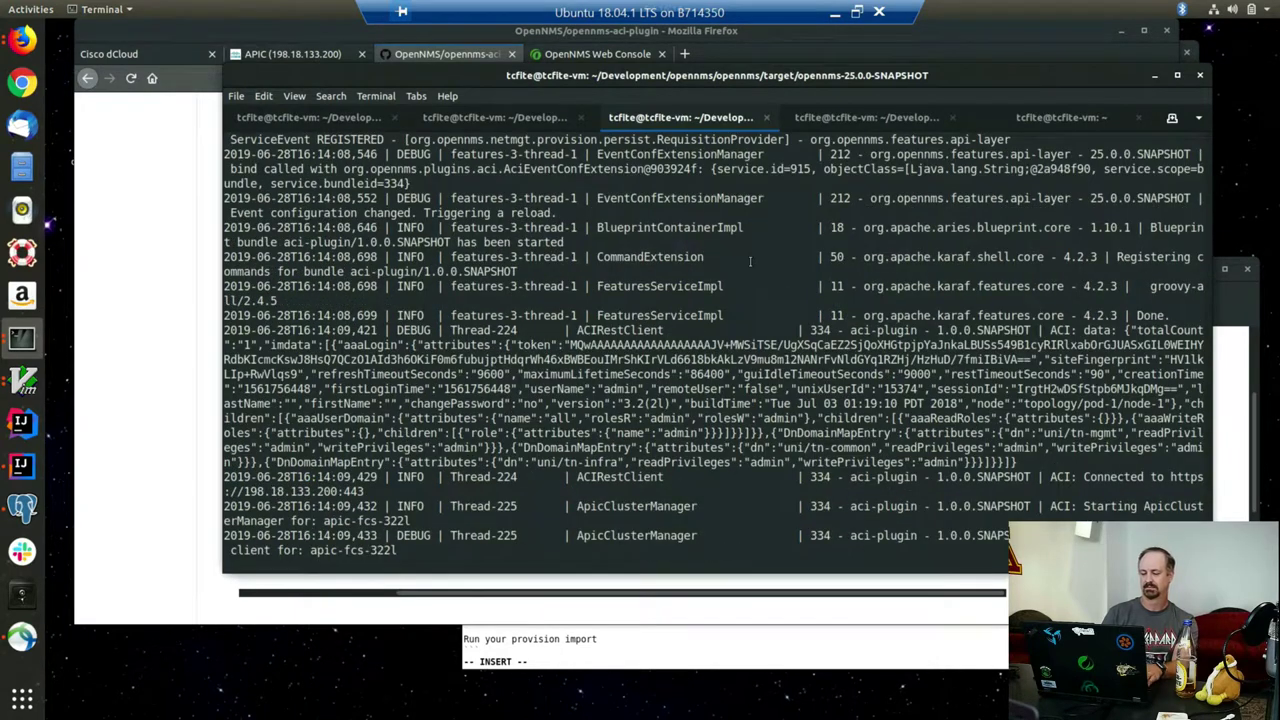
key(ctrl+c)
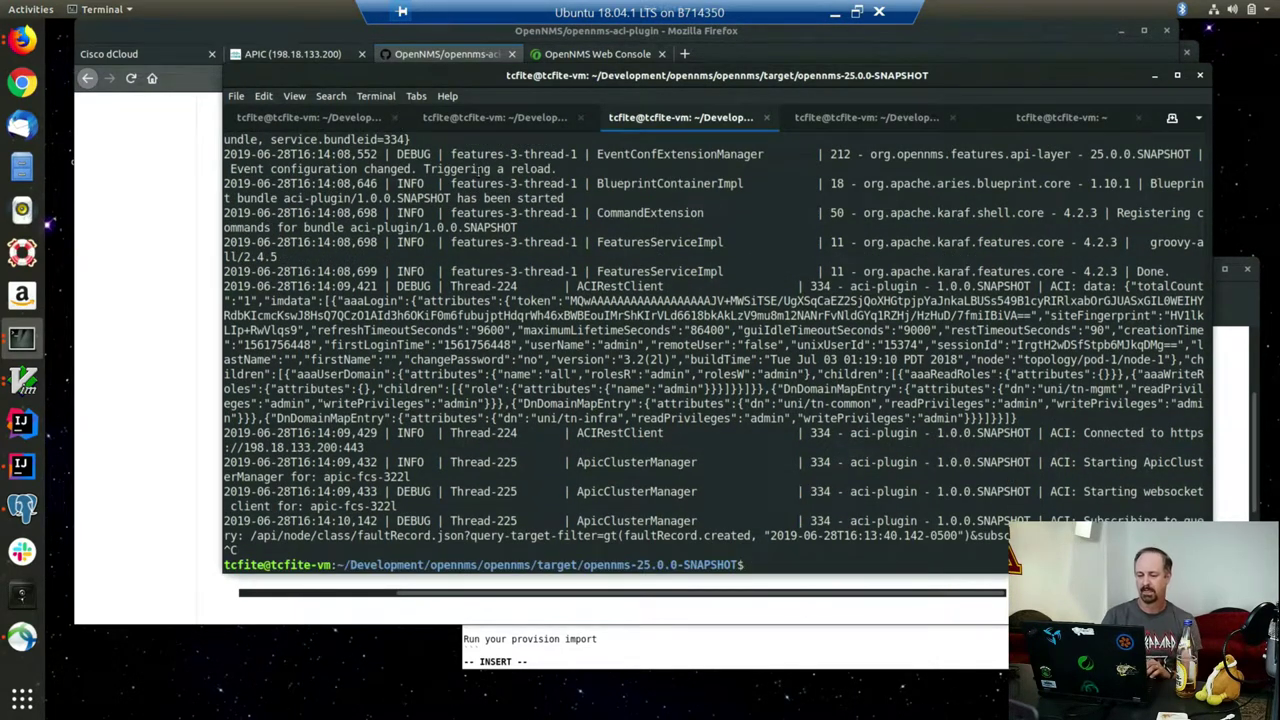
click(503, 122)
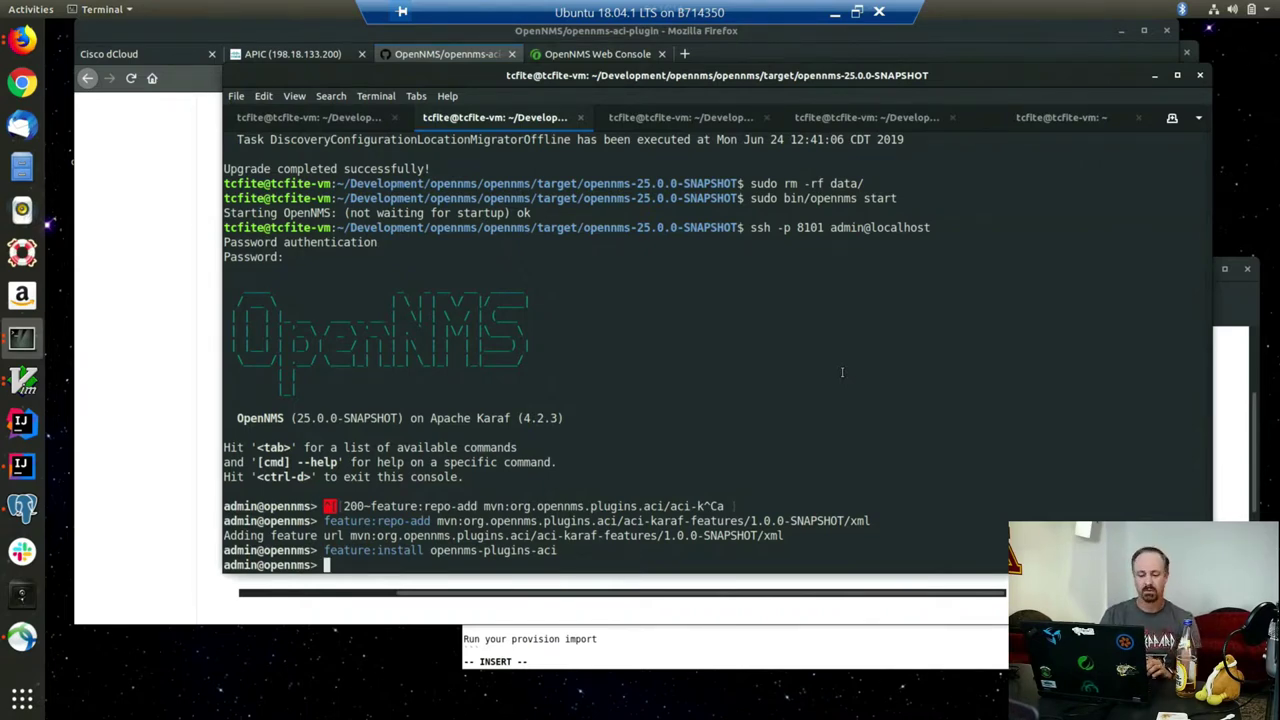
Step: Copy the provision:show-import -x aci cluster-name=apic-fcs-322l line from the GVim notes
click(181, 383)
scroll(628, 418, down, 3)
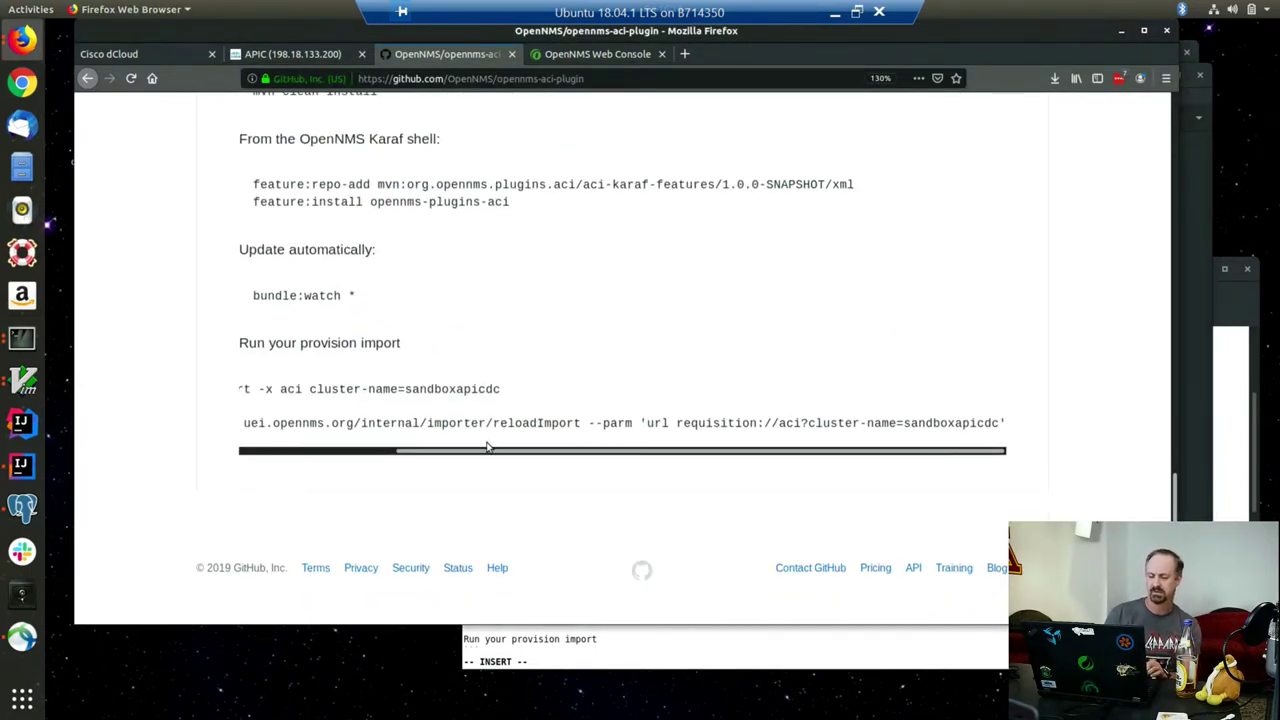
drag(480, 455, 223, 434)
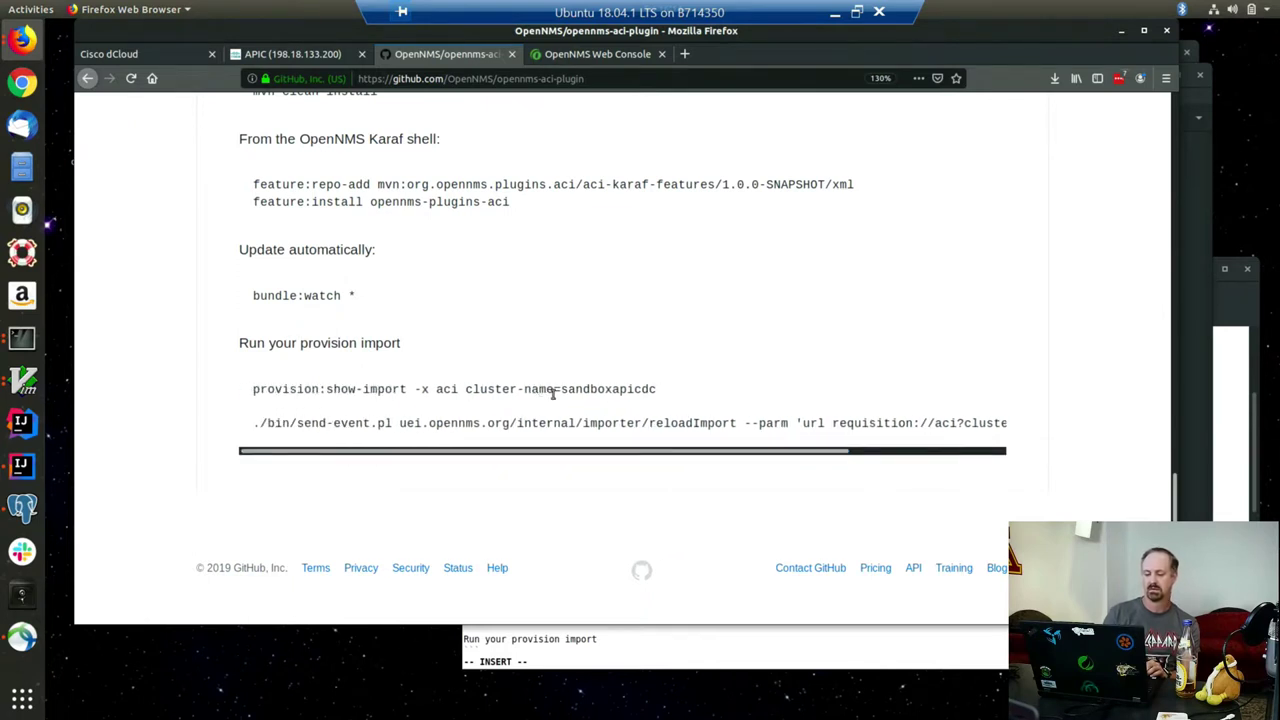
click(30, 390)
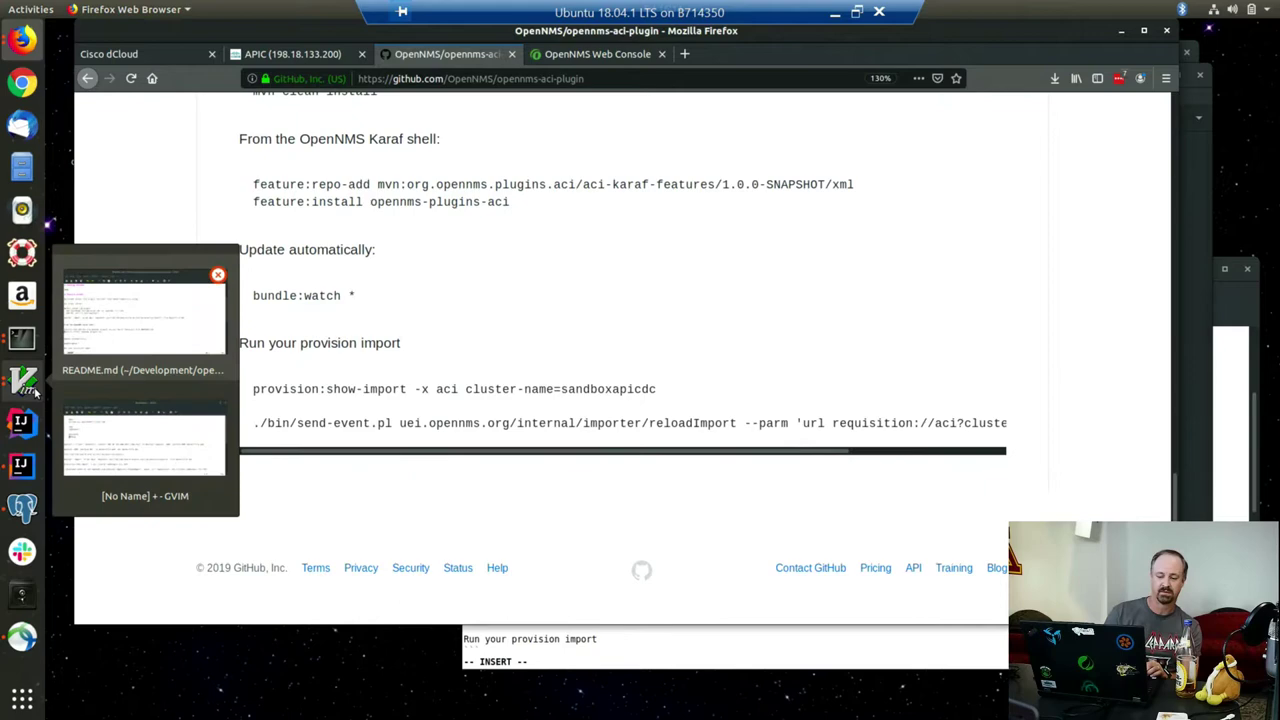
click(115, 432)
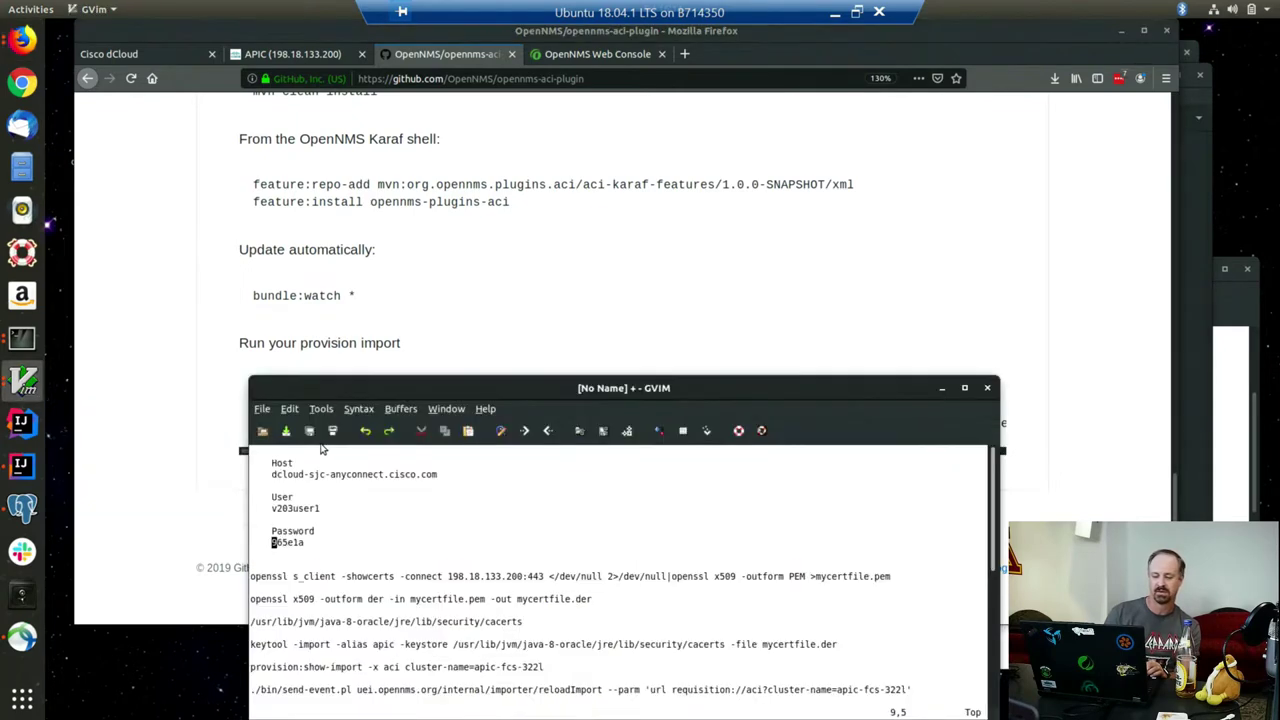
drag(517, 381, 481, 224)
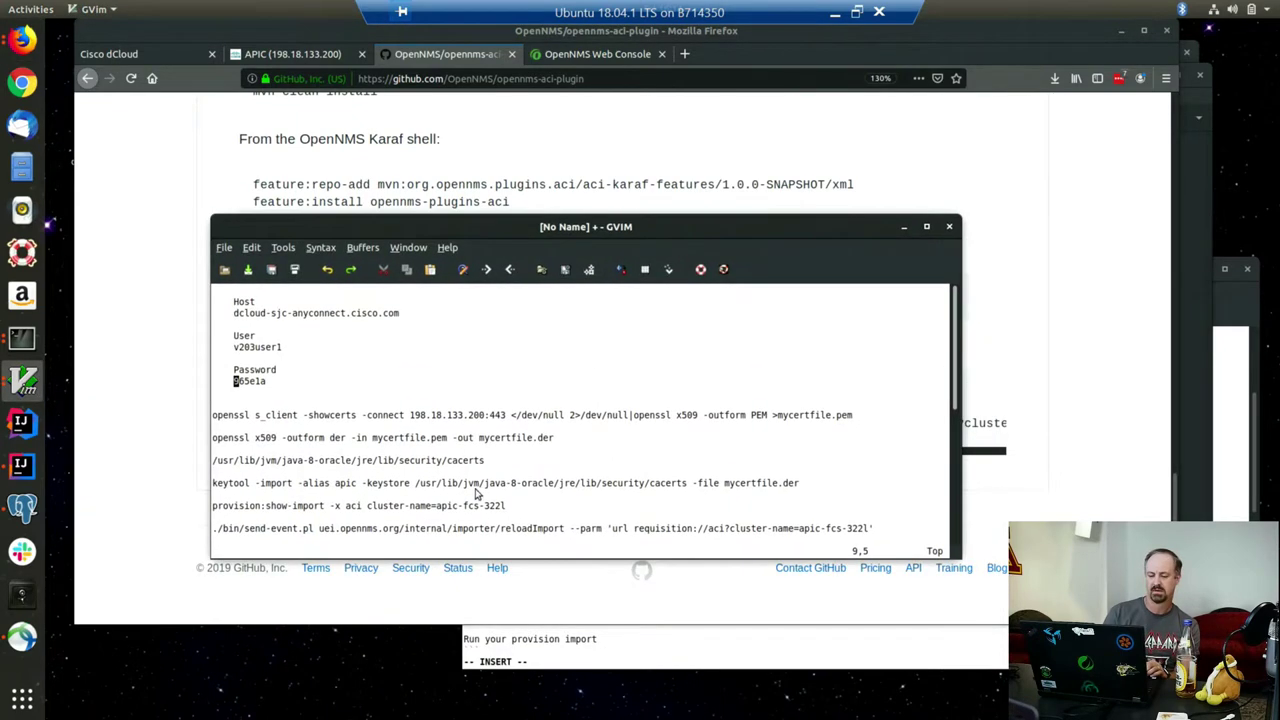
drag(216, 508, 503, 507)
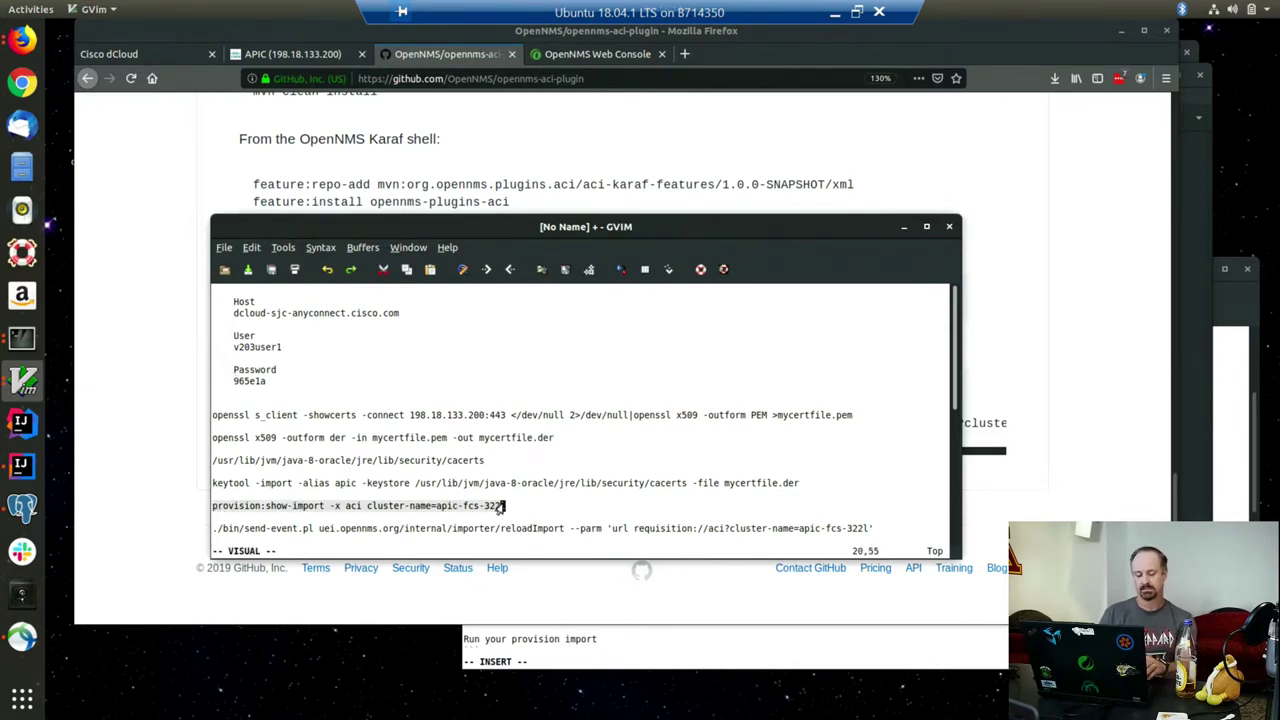
key(ctrl+c)
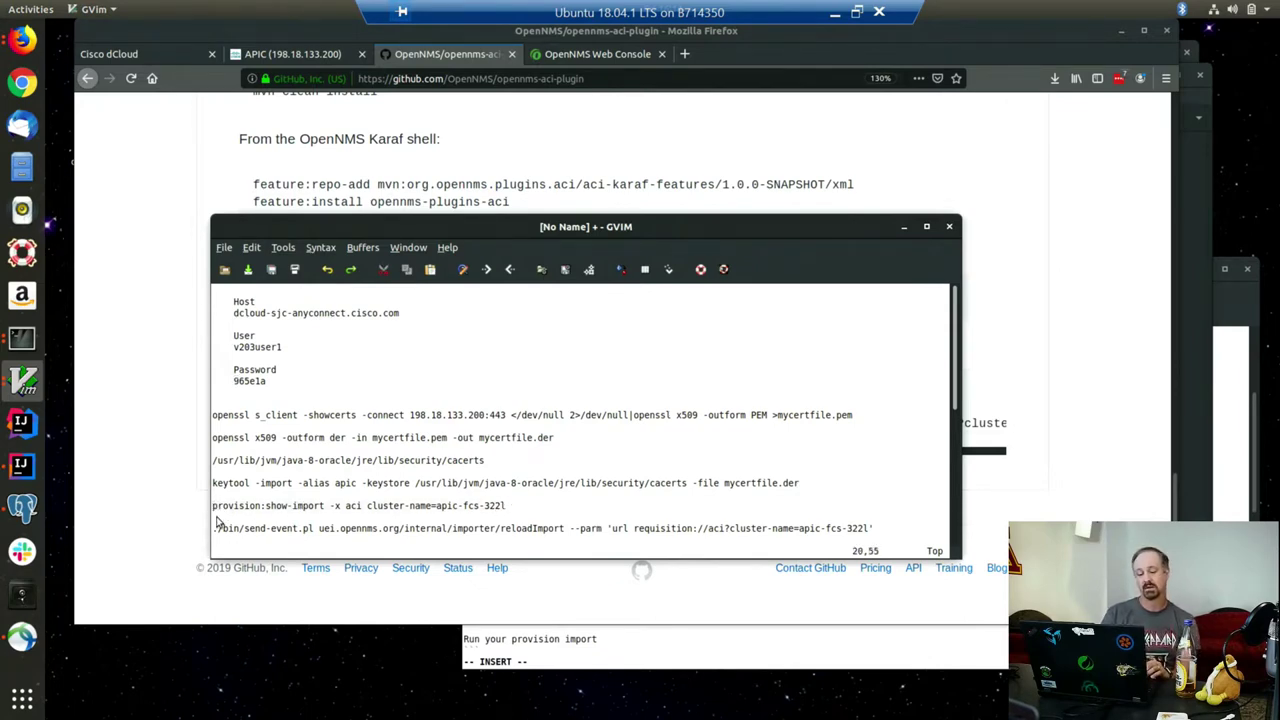
drag(214, 506, 505, 507)
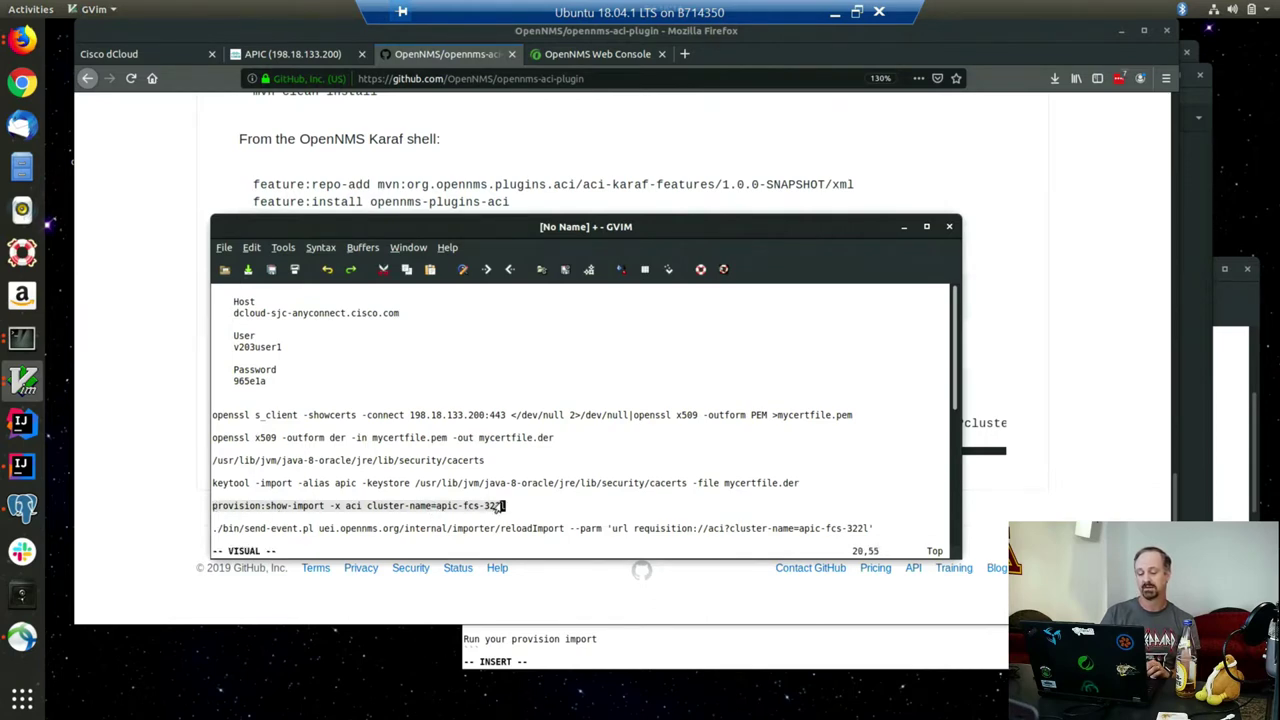
click(407, 270)
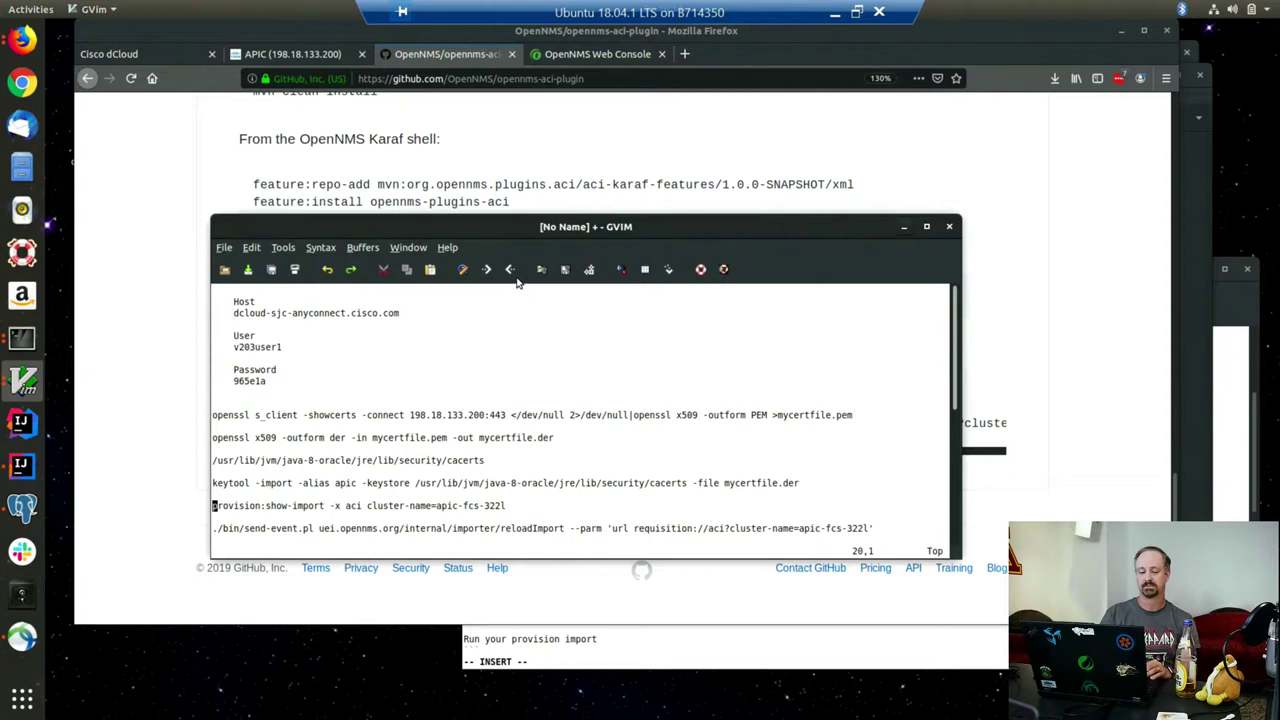
Step: Bring the Karaf console terminal forward, ready to paste
click(22, 338)
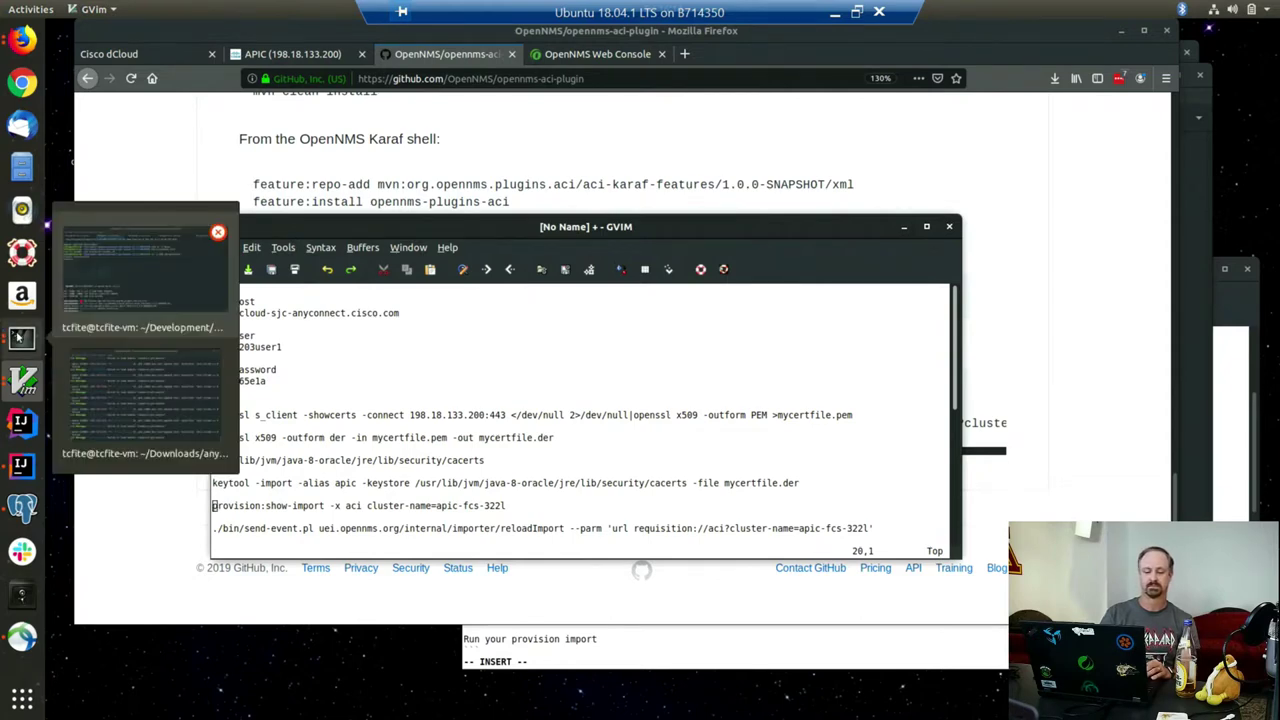
click(113, 320)
right_click(487, 349)
Step: Run provision:show-import for apic-fcs-322l and follow the karaf log in the log tab
click(507, 392)
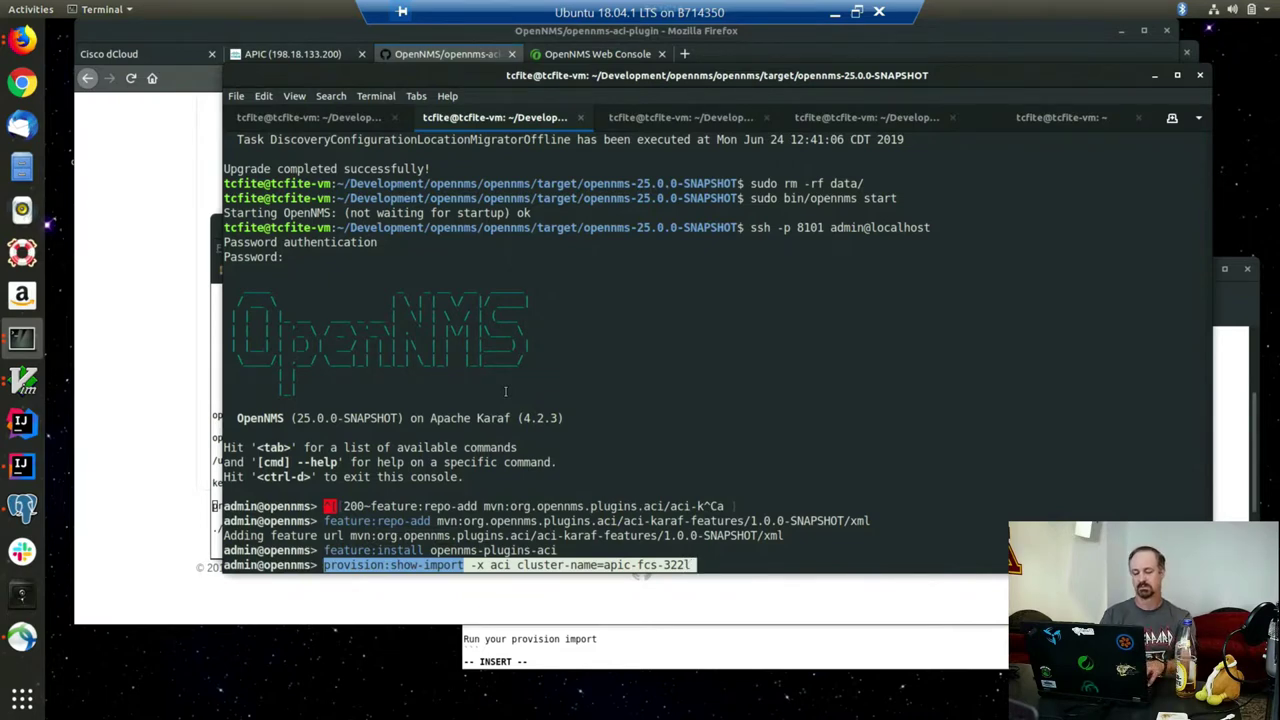
key(Return)
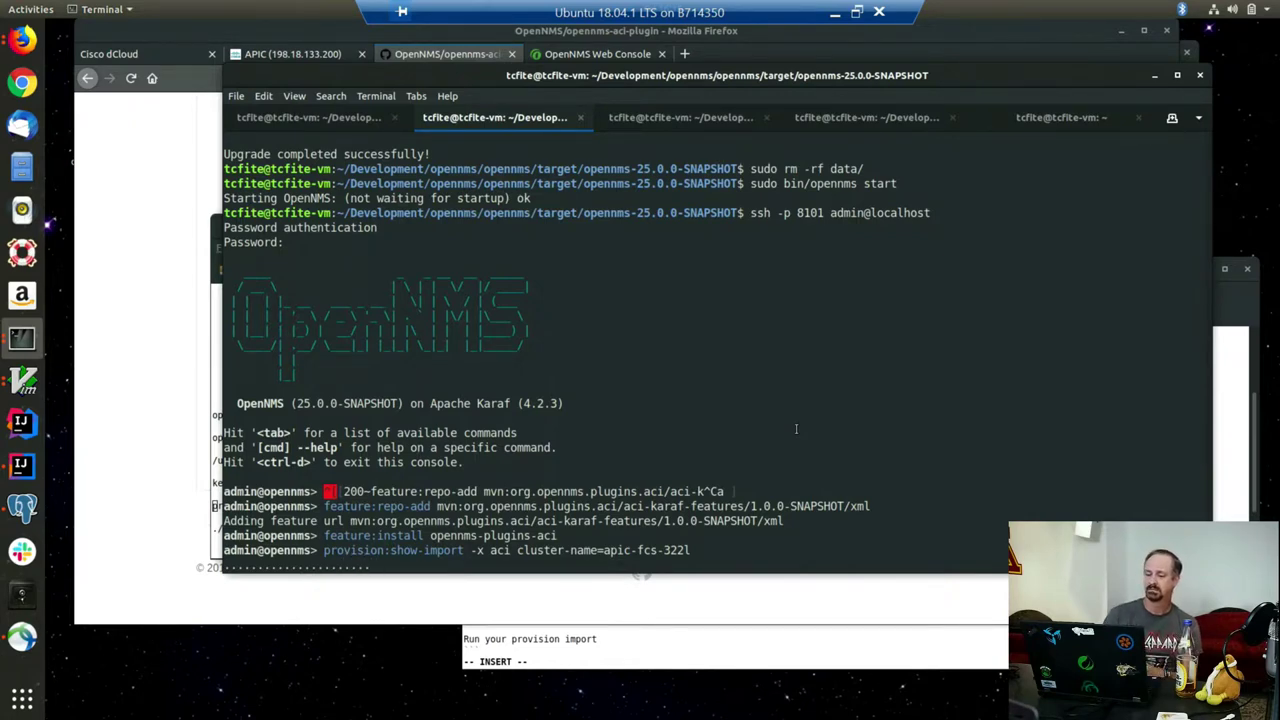
click(690, 118)
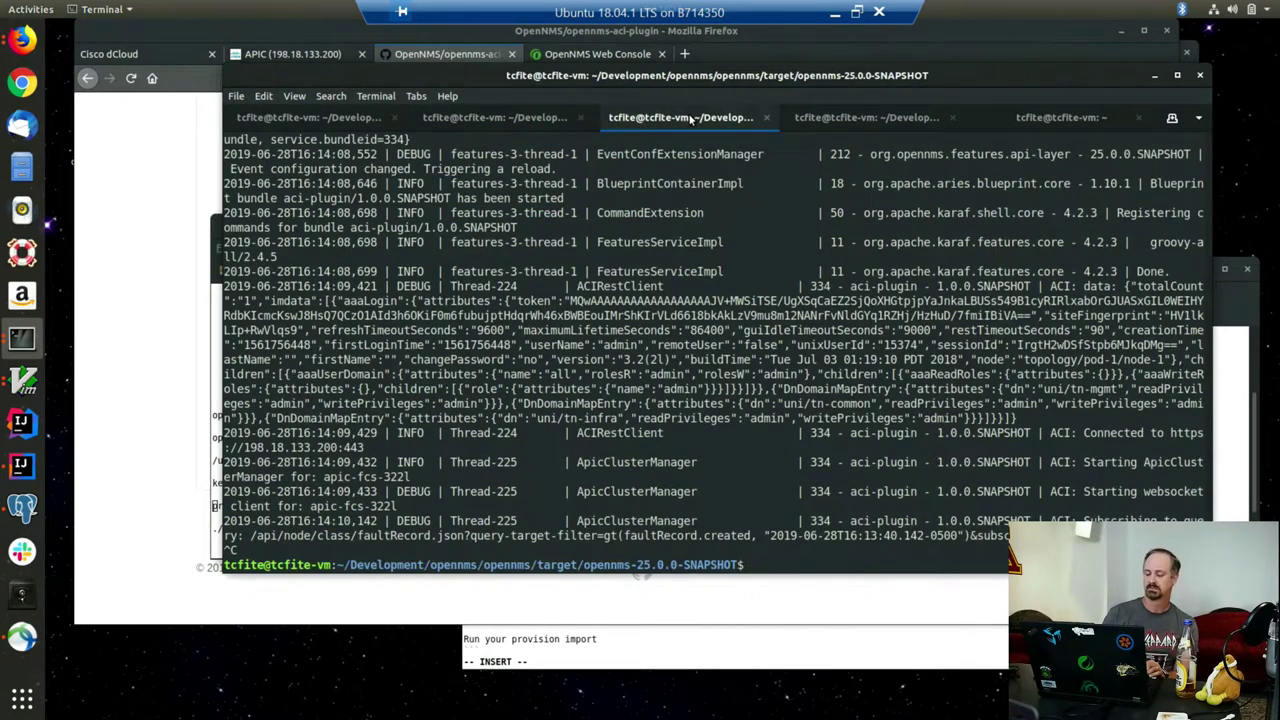
key(Up)
key(Return)
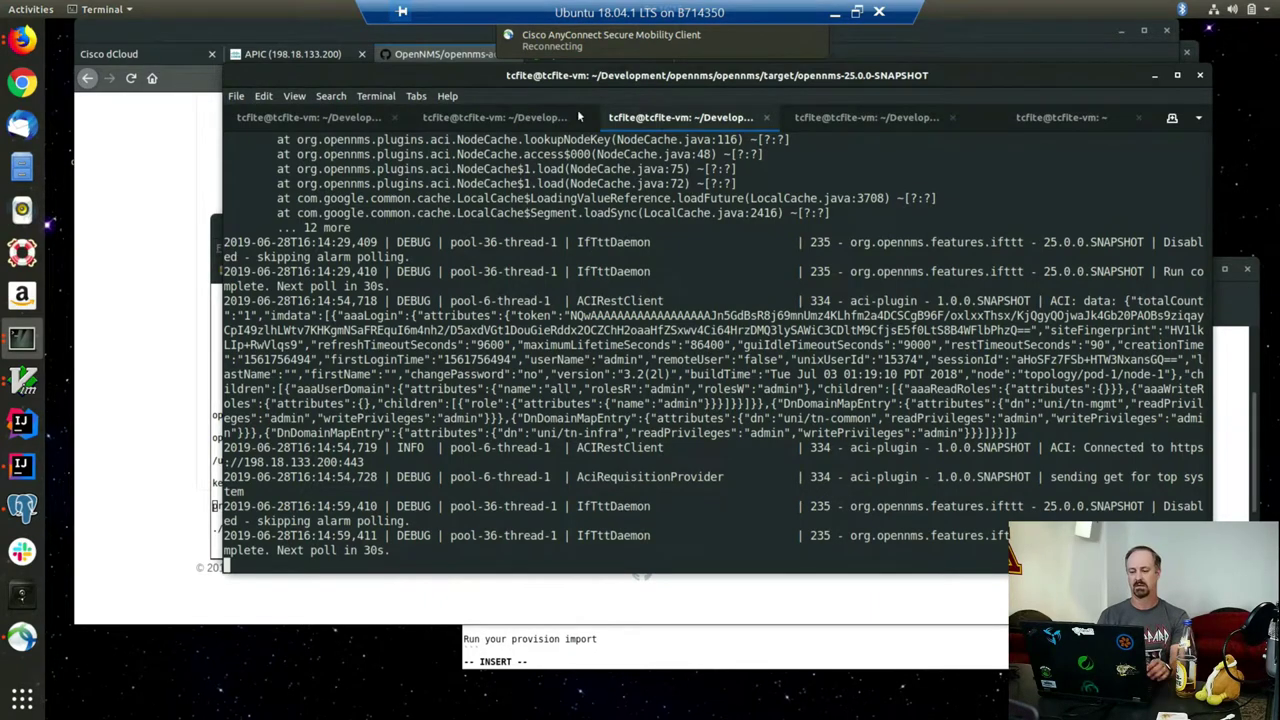
click(497, 117)
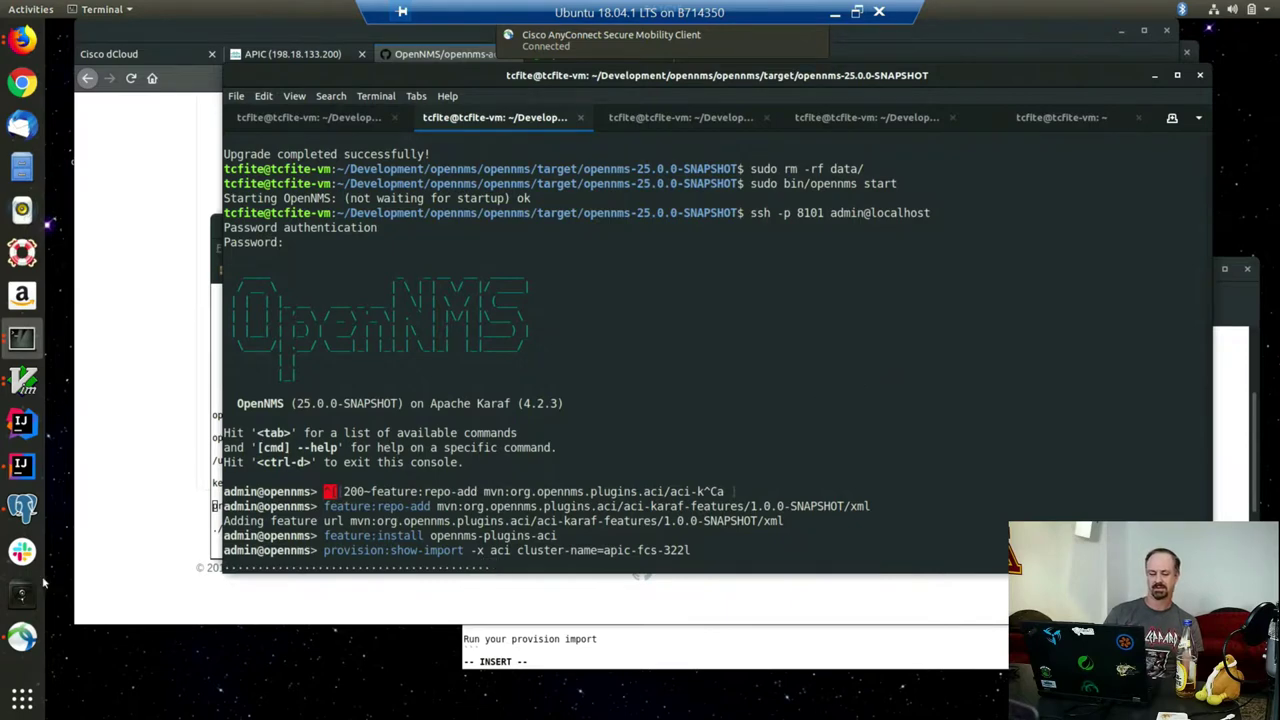
Step: Check the AnyConnect VPN status, hide it, and return to the karaf log tab
click(20, 637)
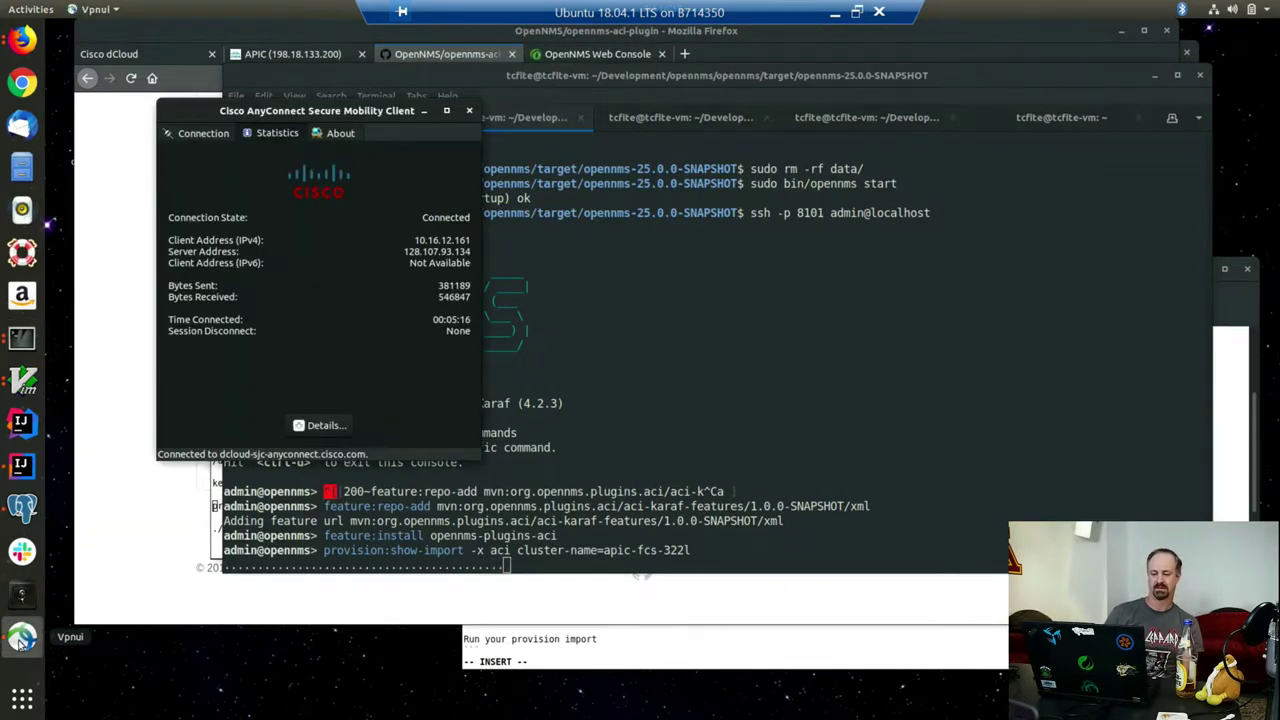
click(423, 110)
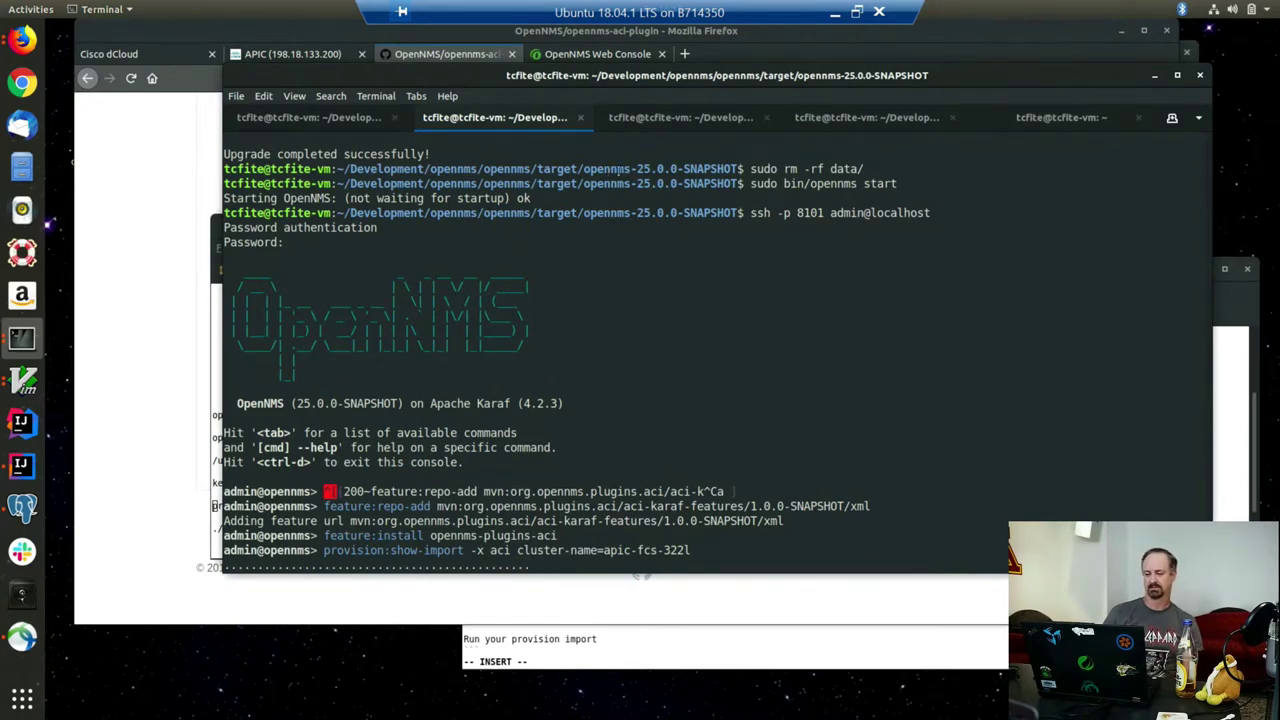
click(661, 116)
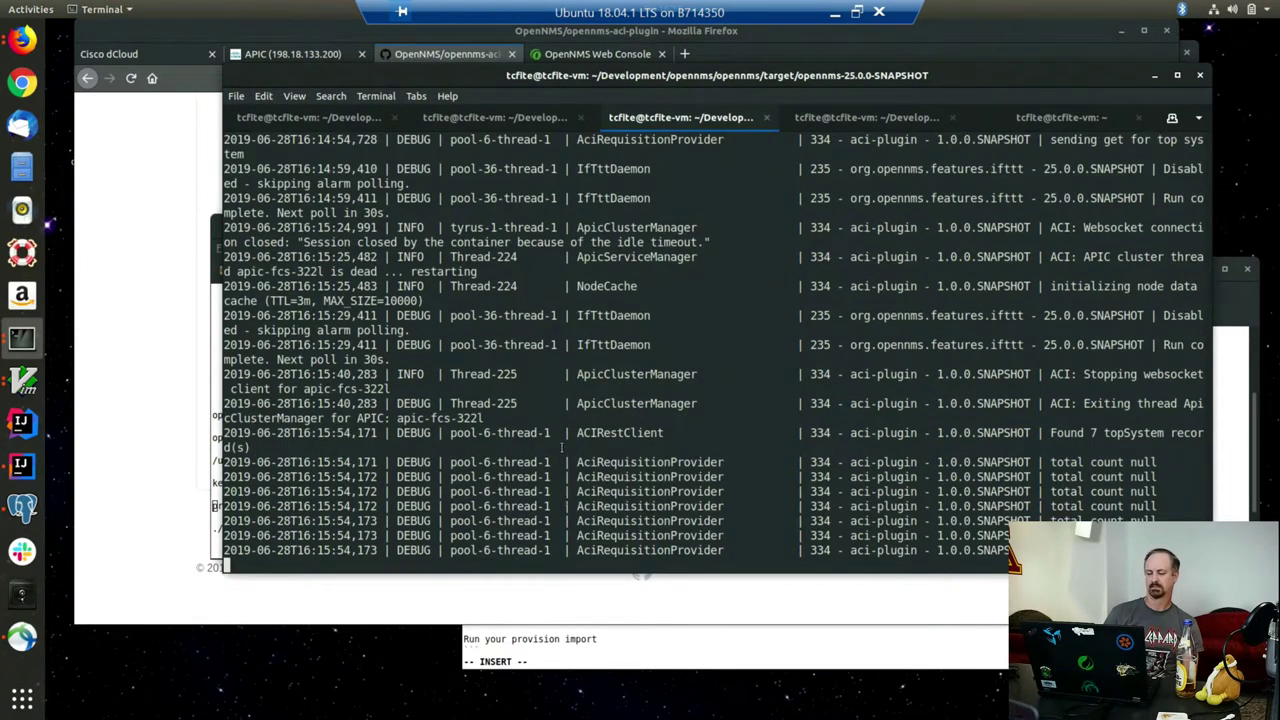
click(488, 118)
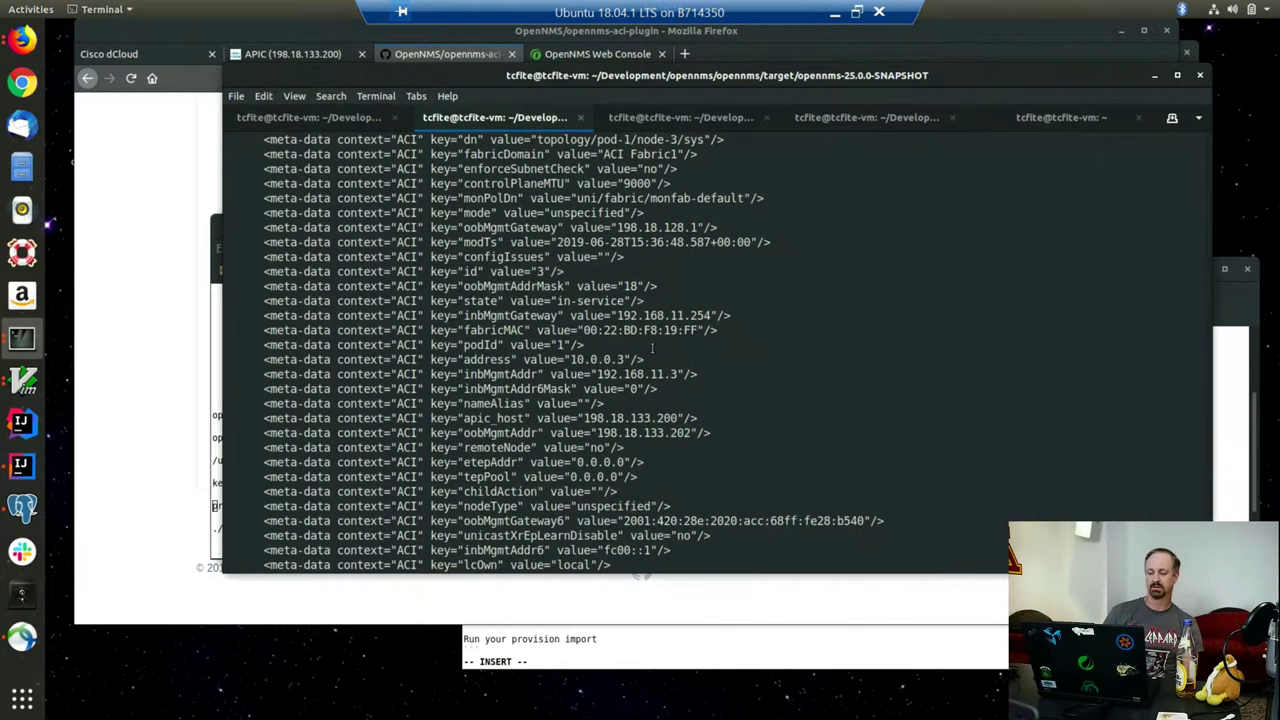
scroll(652, 347, down, 10)
scroll(652, 347, up, 10)
scroll(652, 347, down, 11)
scroll(652, 347, up, 6)
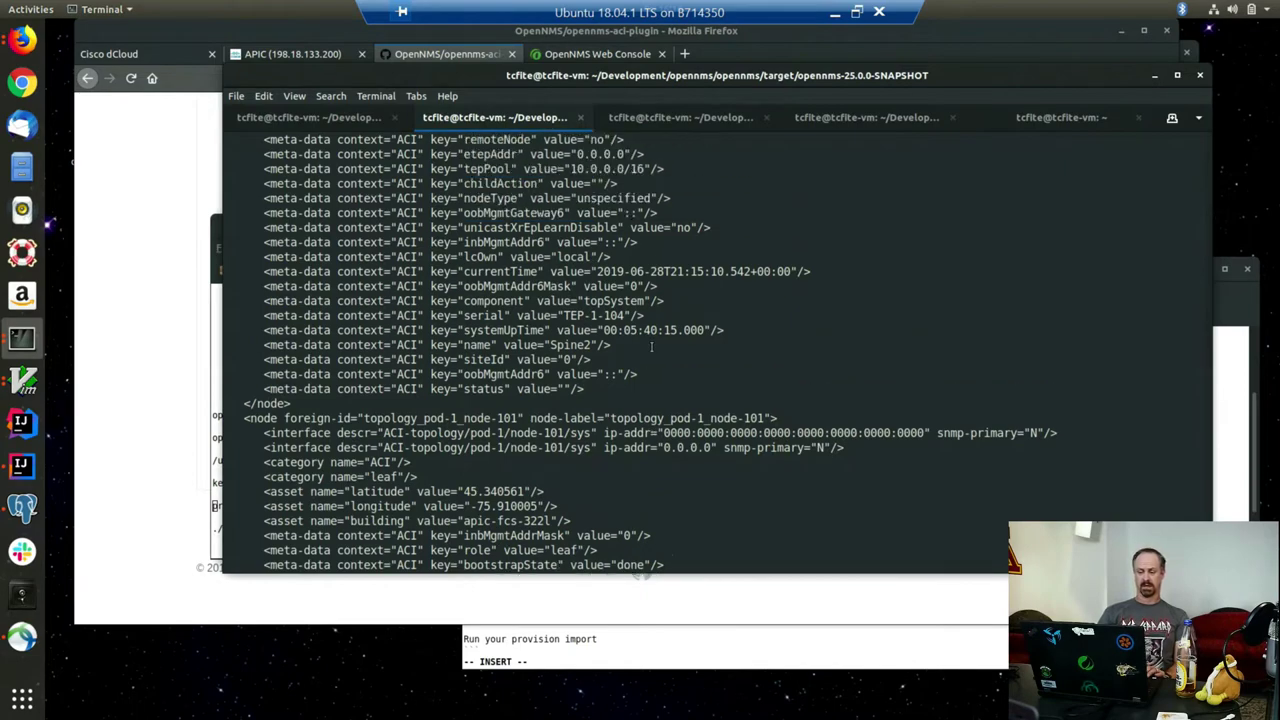
scroll(652, 347, up, 6)
scroll(652, 347, down, 5)
scroll(652, 347, up, 8)
scroll(652, 347, down, 7)
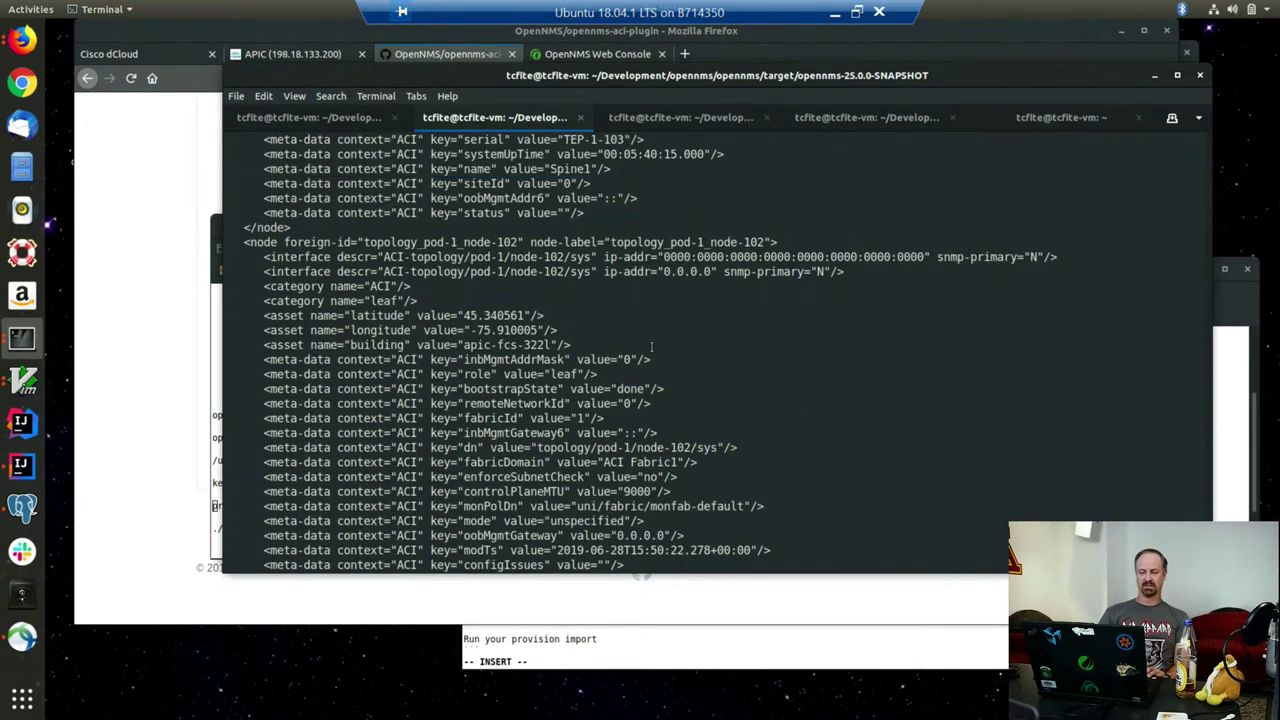
scroll(651, 347, up, 8)
scroll(651, 347, down, 20)
scroll(651, 347, up, 6)
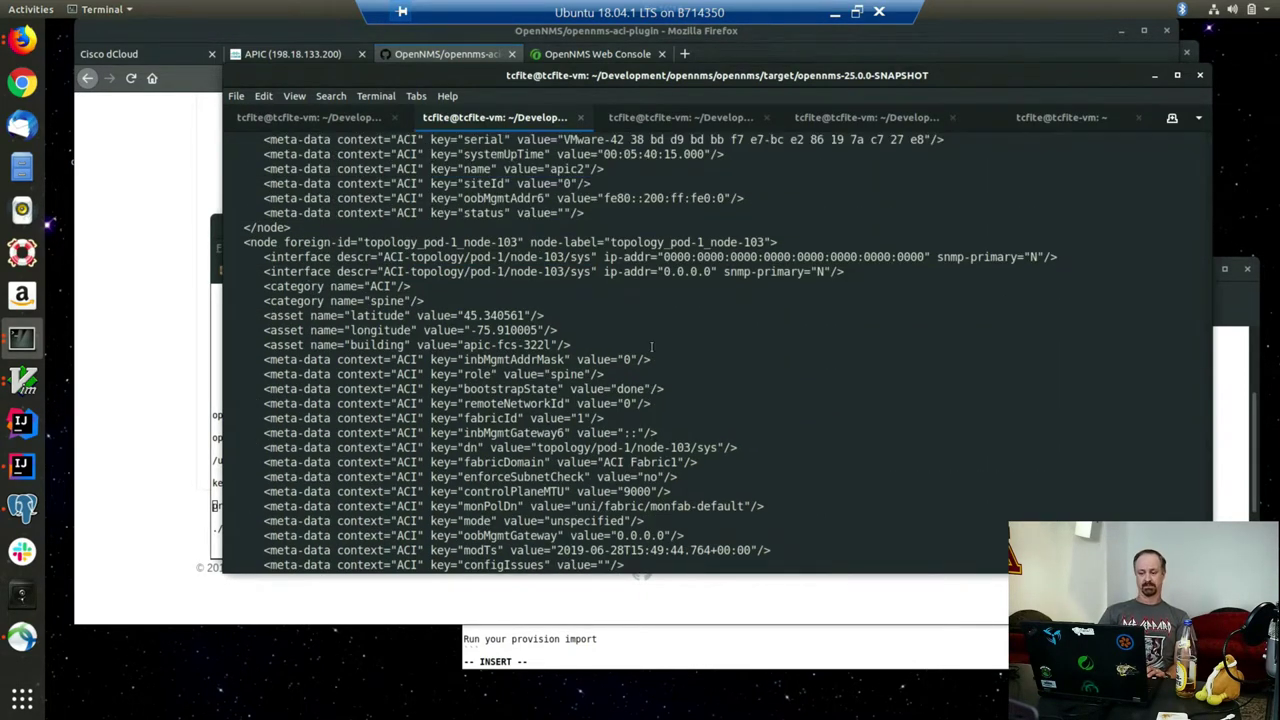
scroll(651, 347, up, 6)
scroll(651, 347, down, 20)
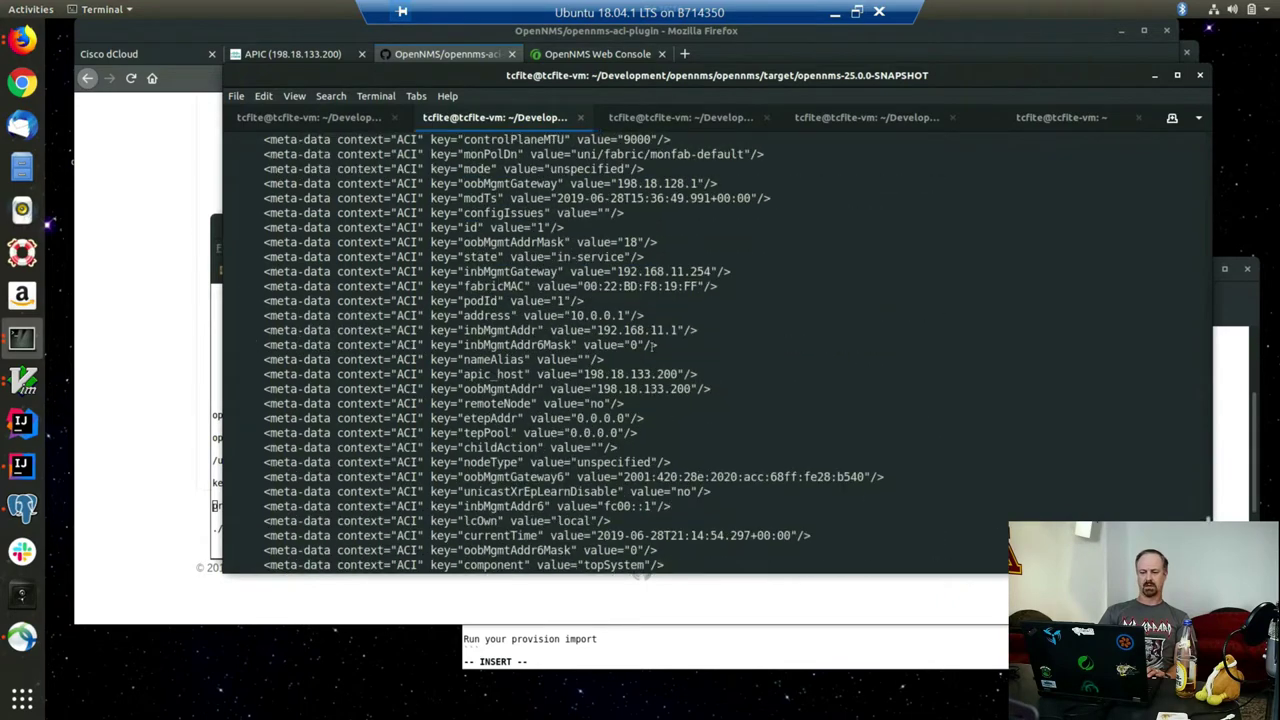
scroll(651, 347, up, 8)
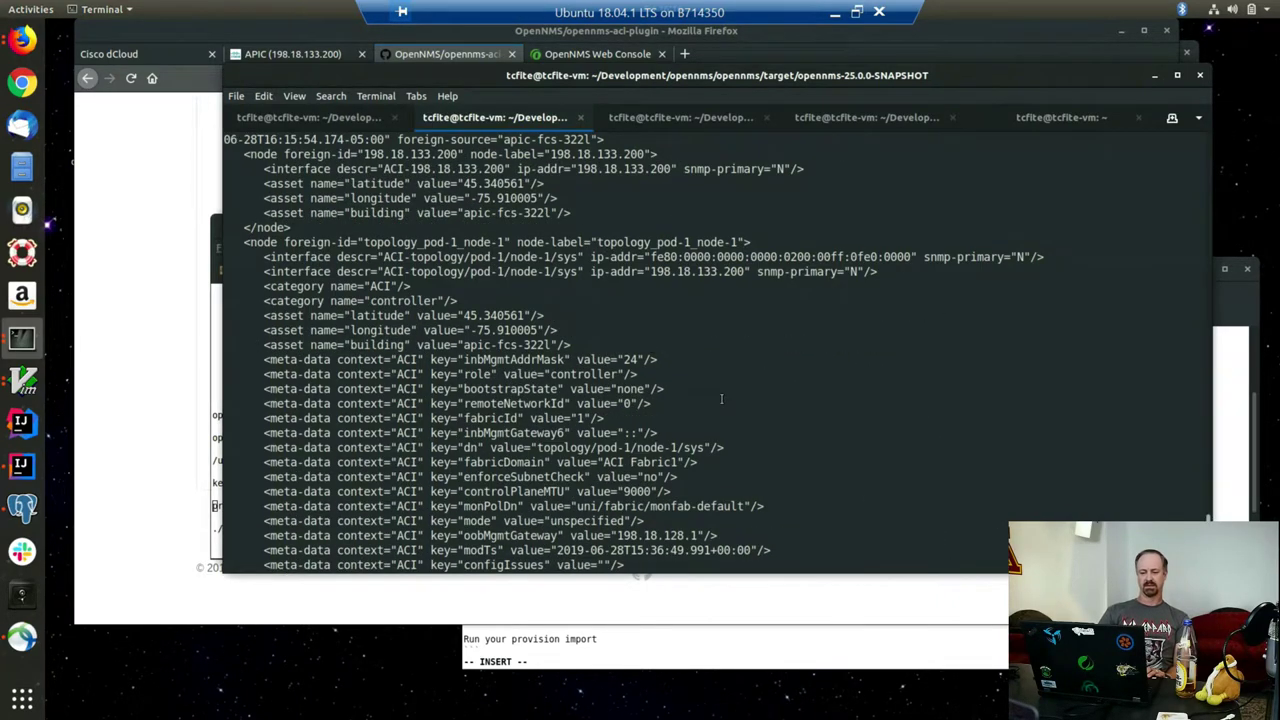
scroll(721, 399, down, 2)
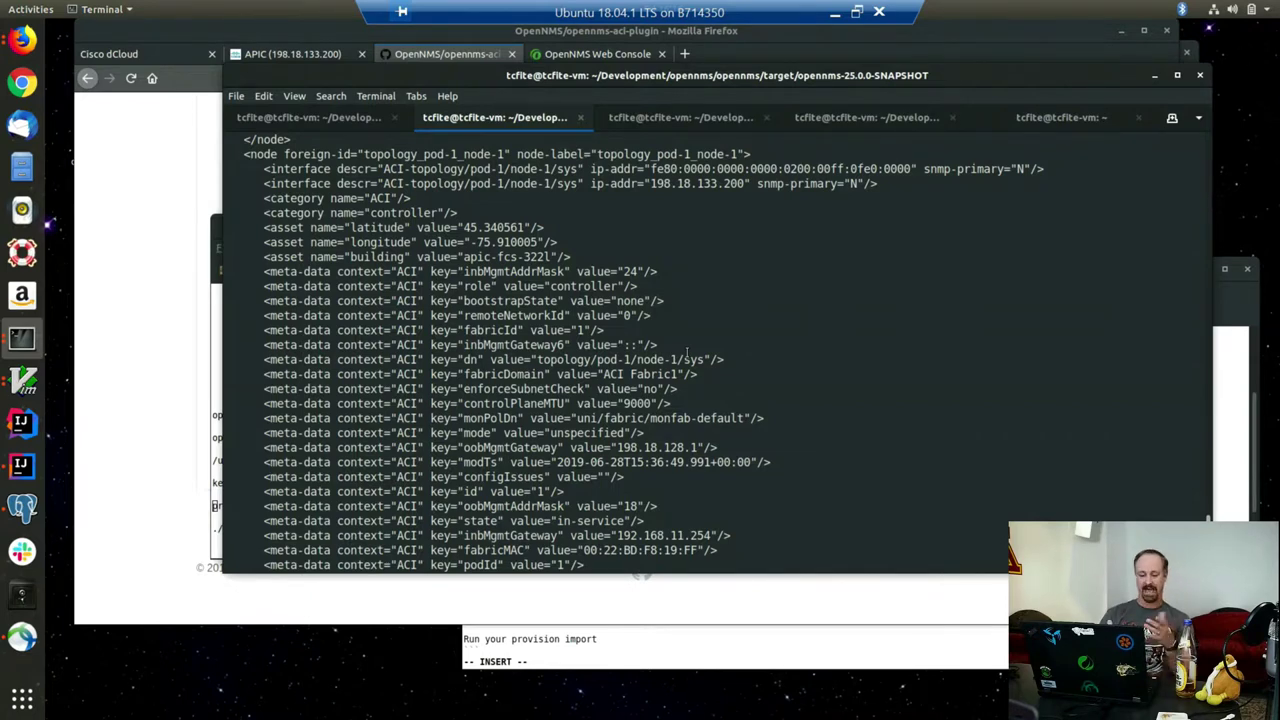
scroll(731, 357, down, 3)
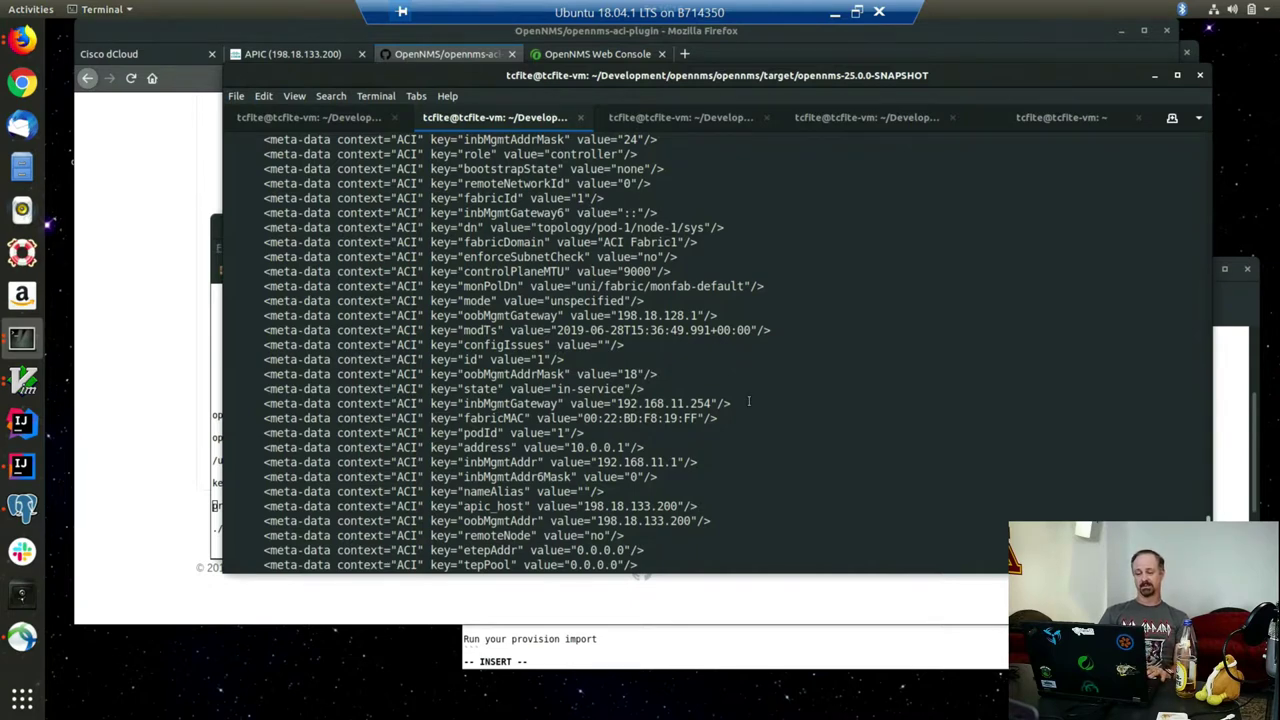
scroll(748, 401, down, 5)
scroll(748, 401, down, 1)
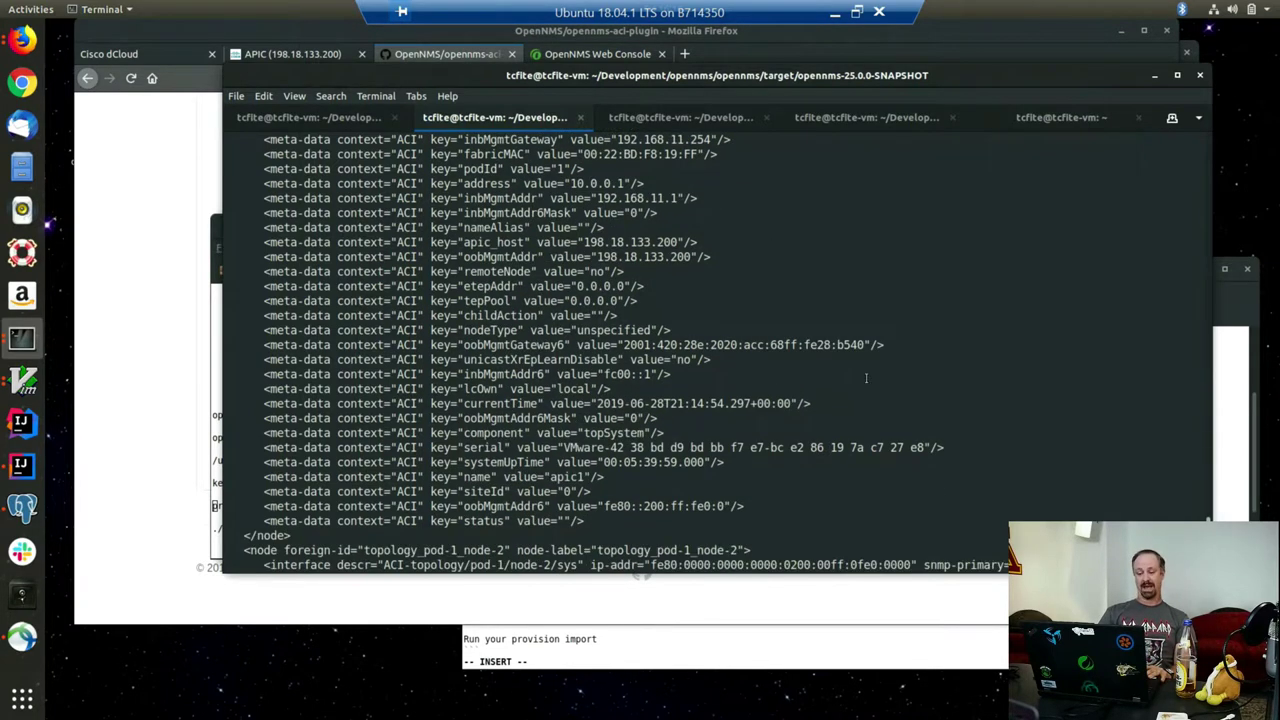
scroll(867, 377, down, 13)
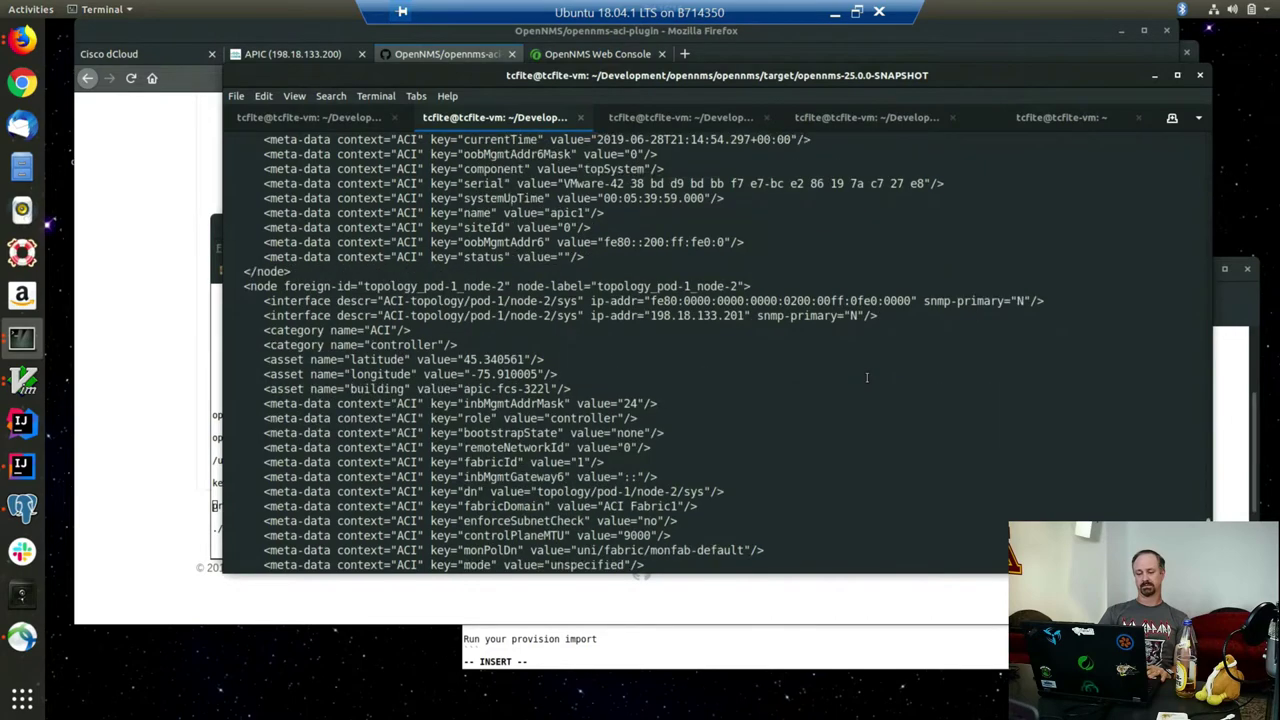
scroll(867, 377, down, 13)
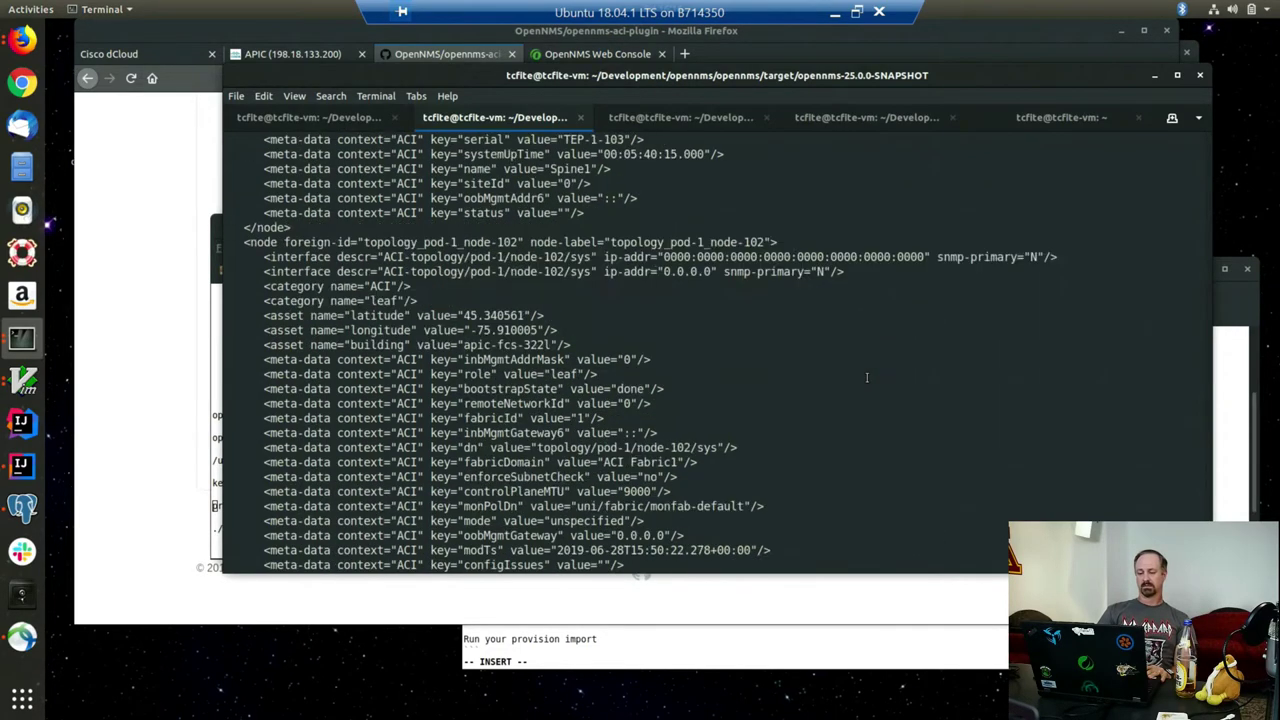
scroll(867, 377, down, 2)
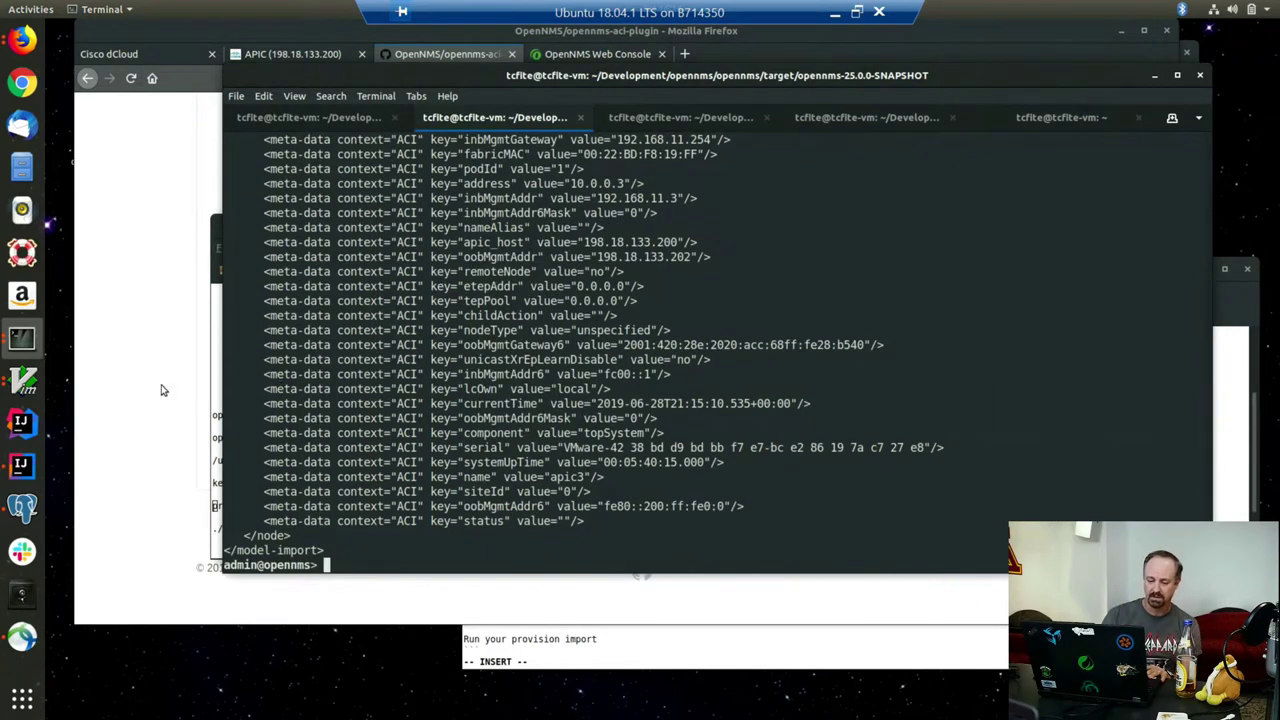
Step: Find the send-event.pl reloadImport line in the README, then copy it from the GVIM notes
click(113, 414)
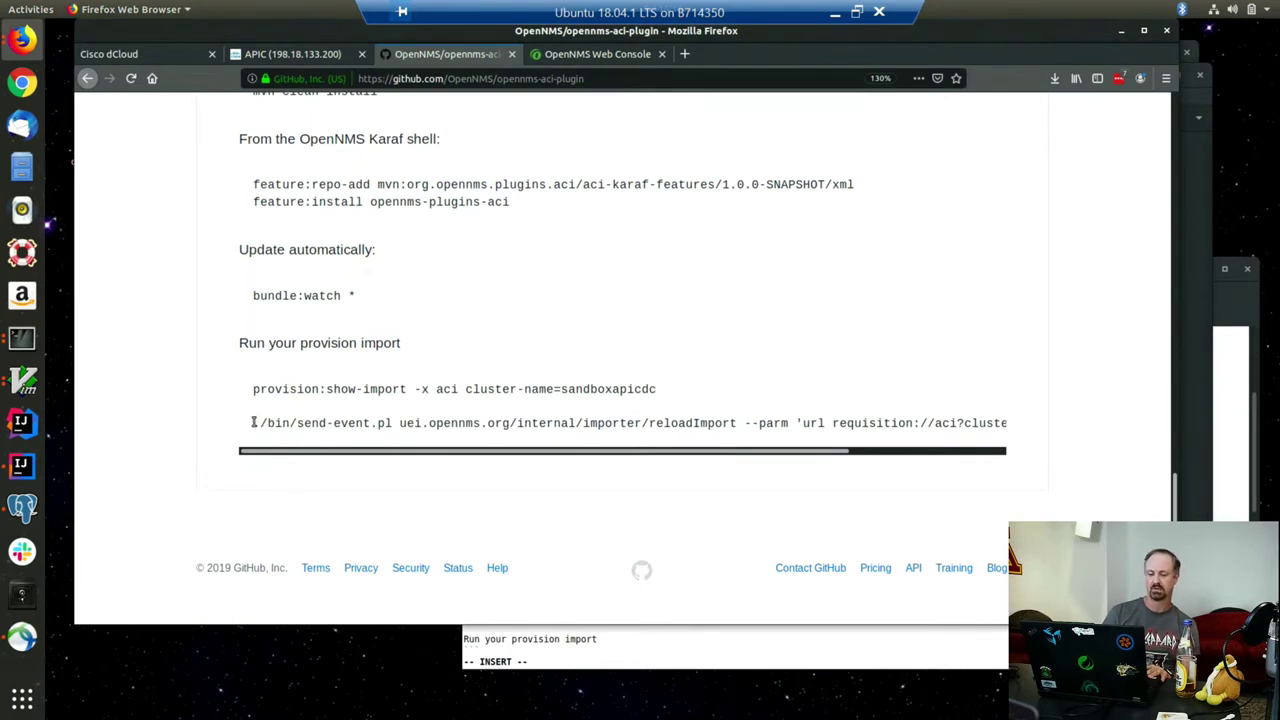
drag(254, 423, 1151, 431)
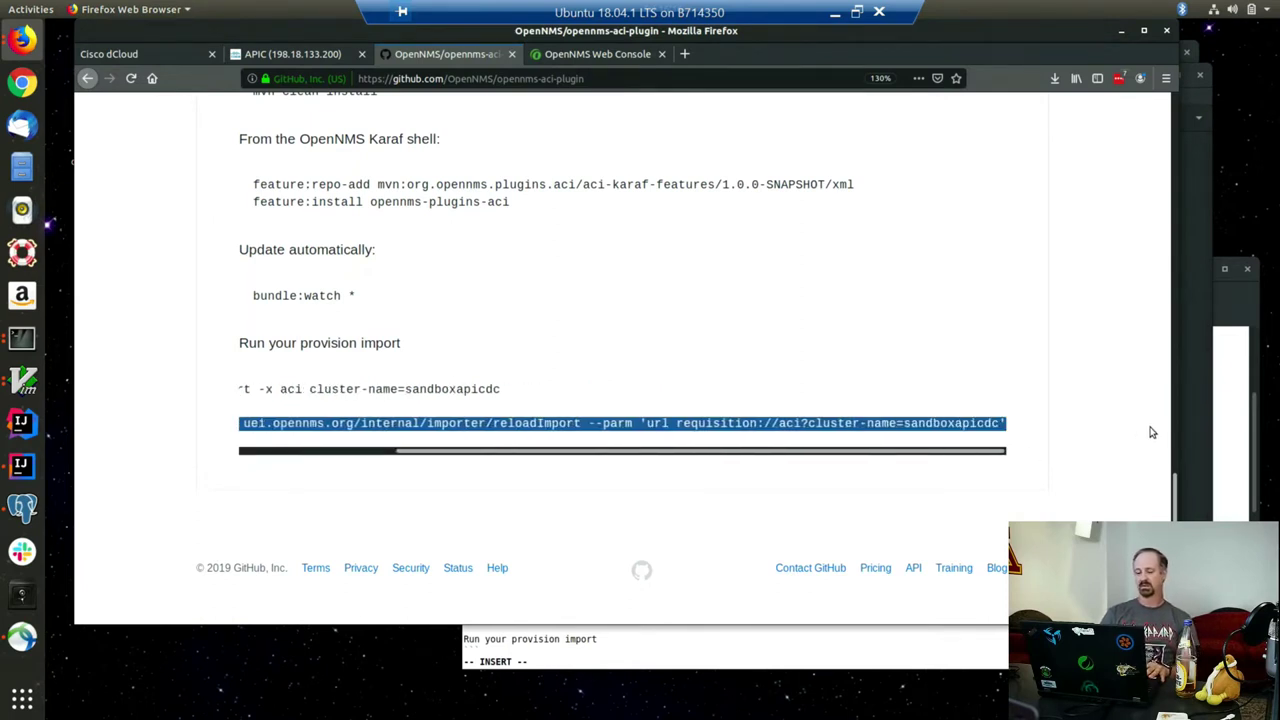
click(22, 380)
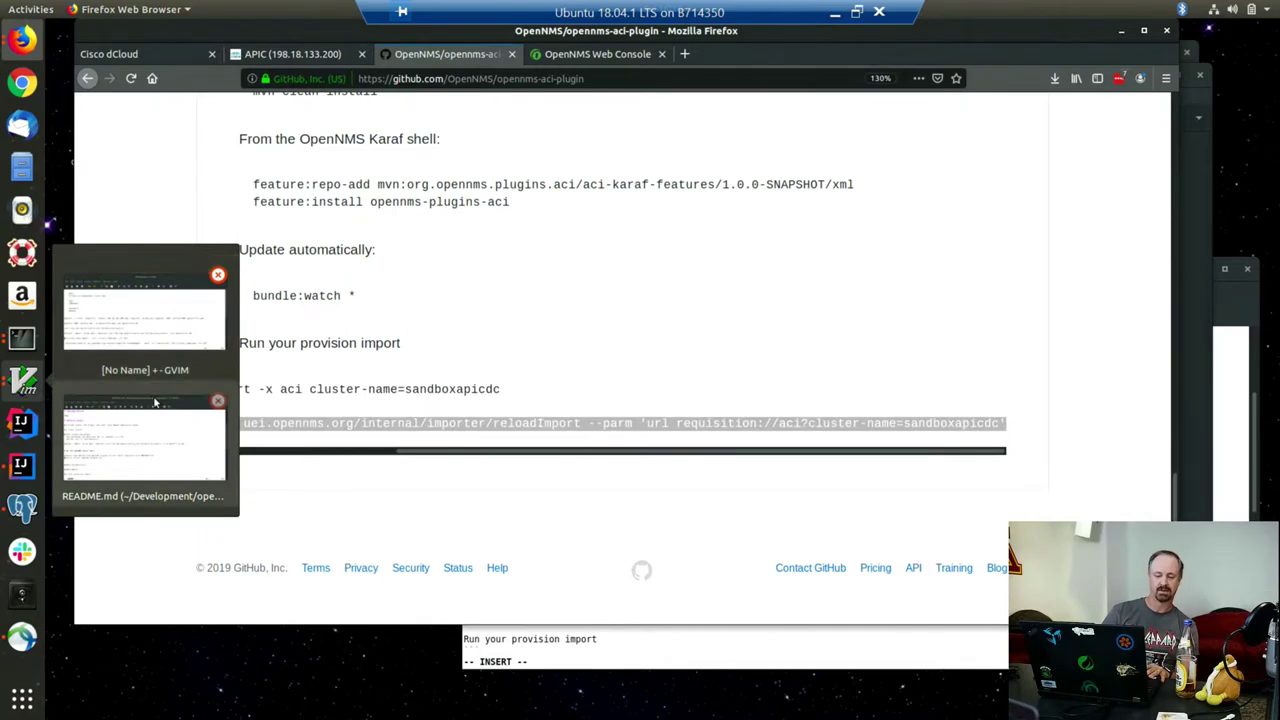
click(160, 330)
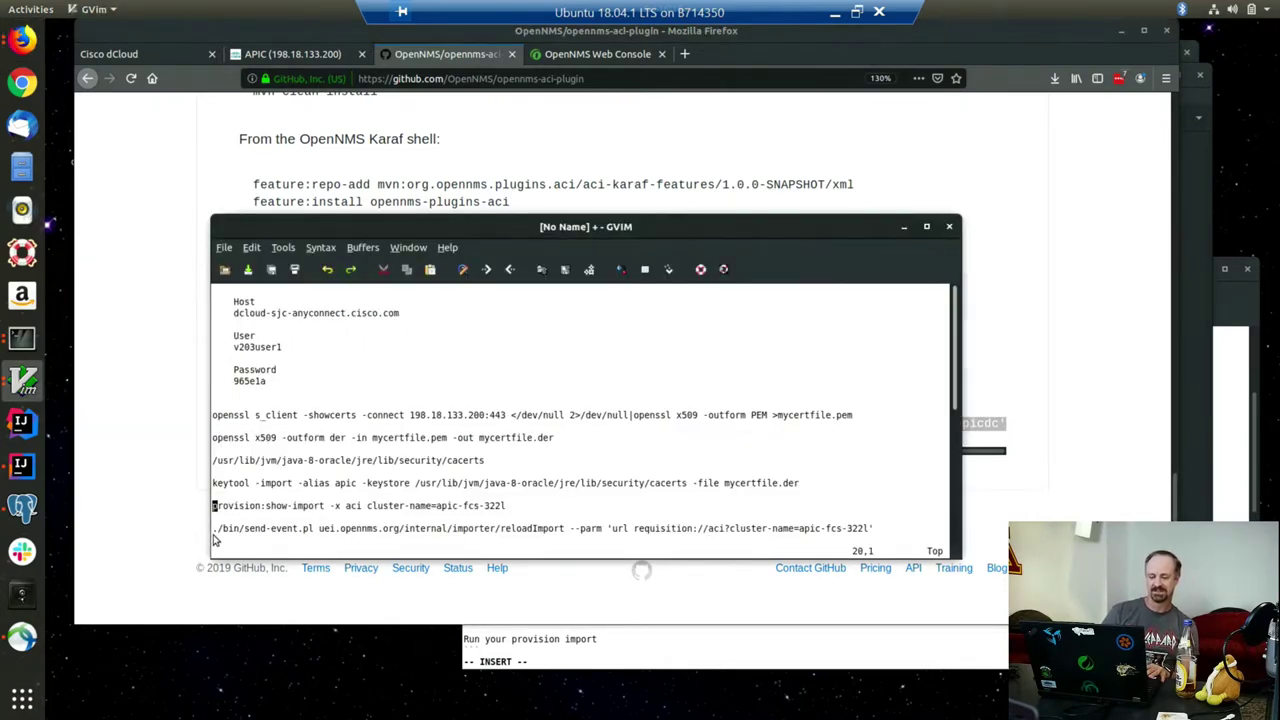
drag(214, 519, 871, 529)
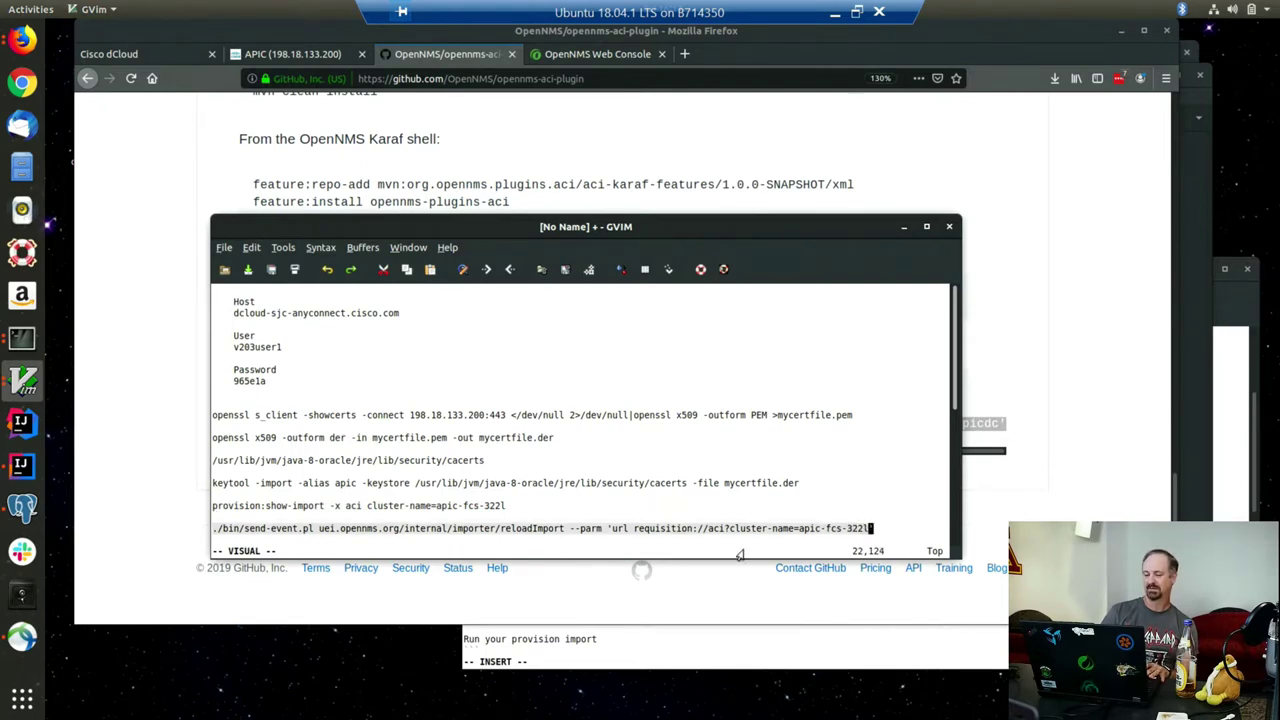
click(407, 270)
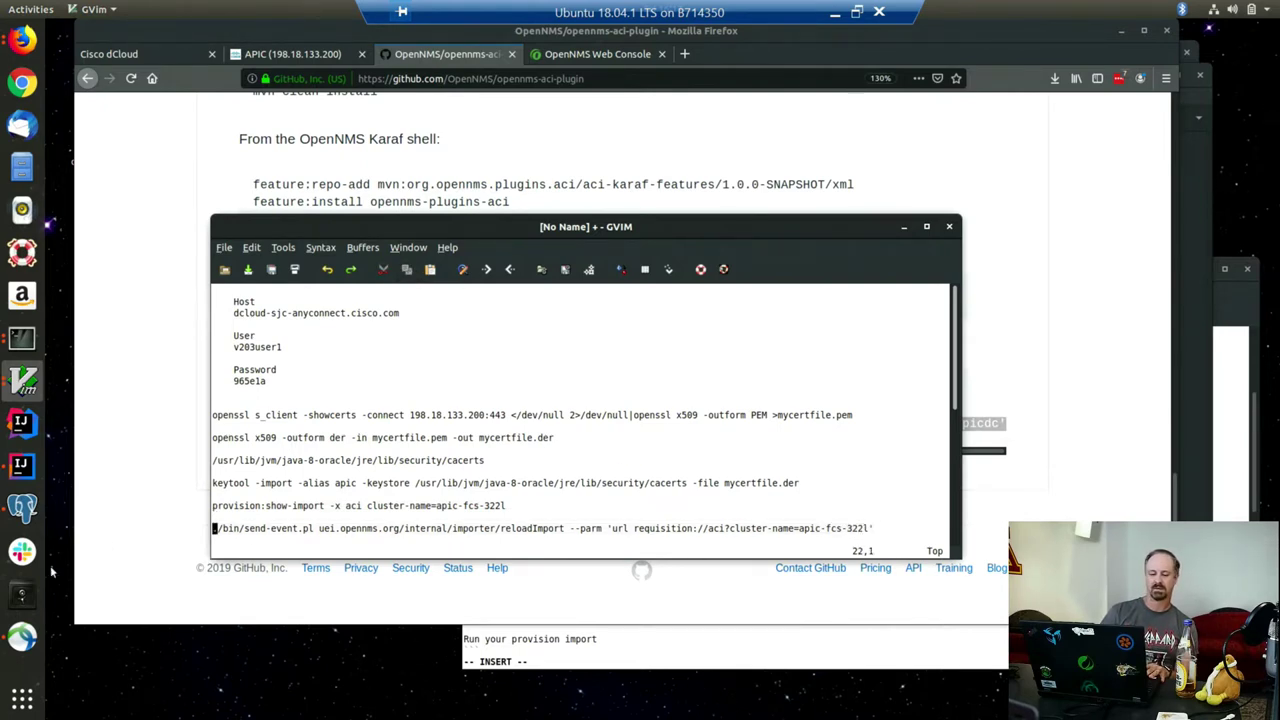
click(22, 338)
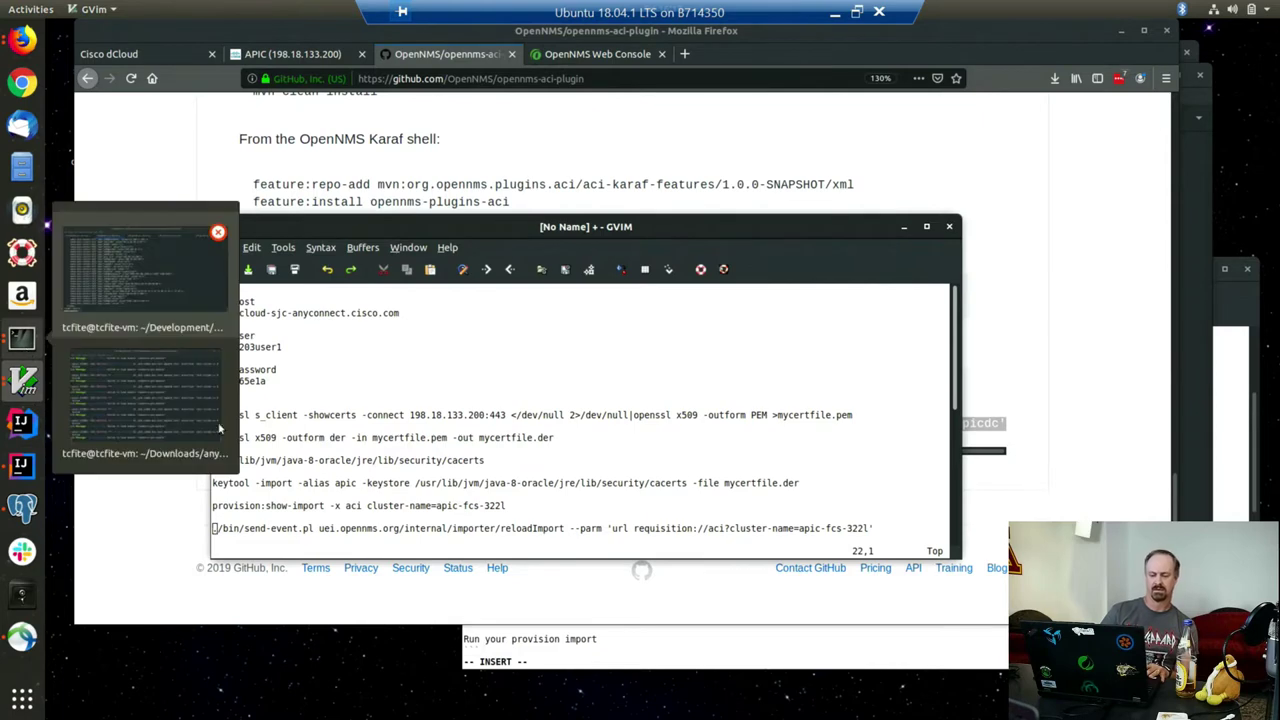
Step: Stop the log tail, run the pasted send-event.pl reloadImport command, then resume tailing karaf.log
click(194, 335)
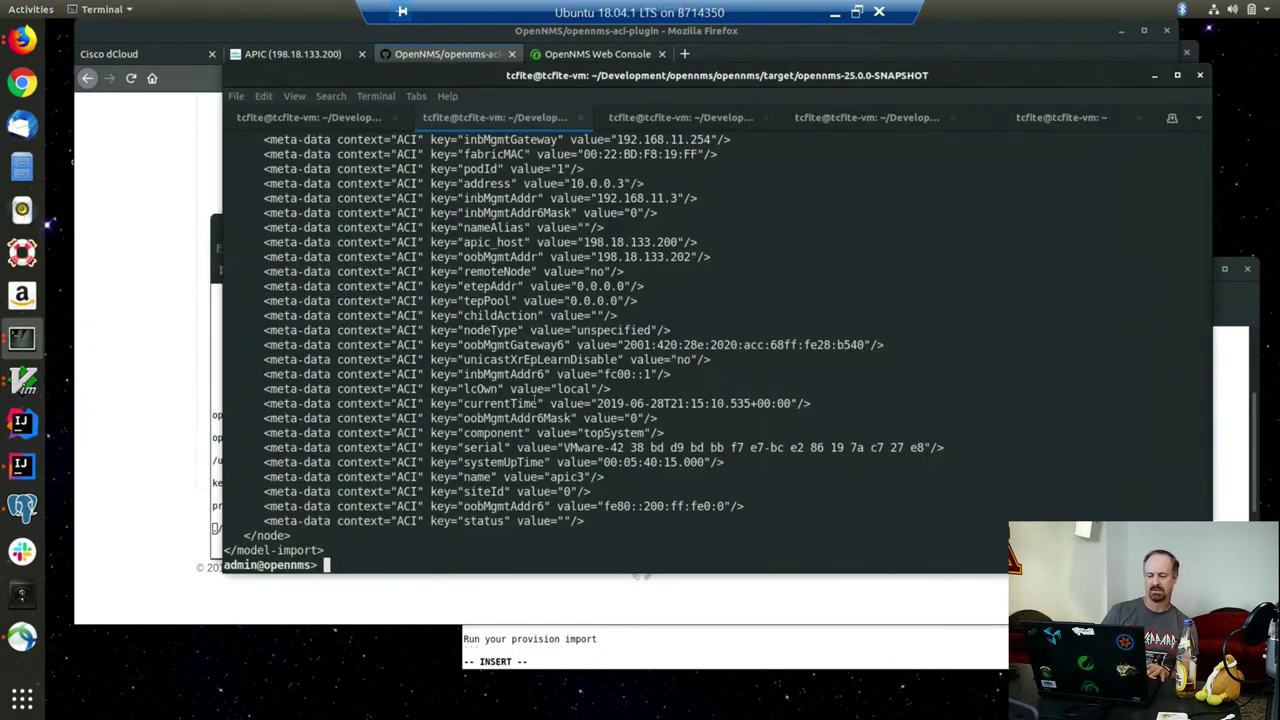
click(685, 116)
key(ctrl+c)
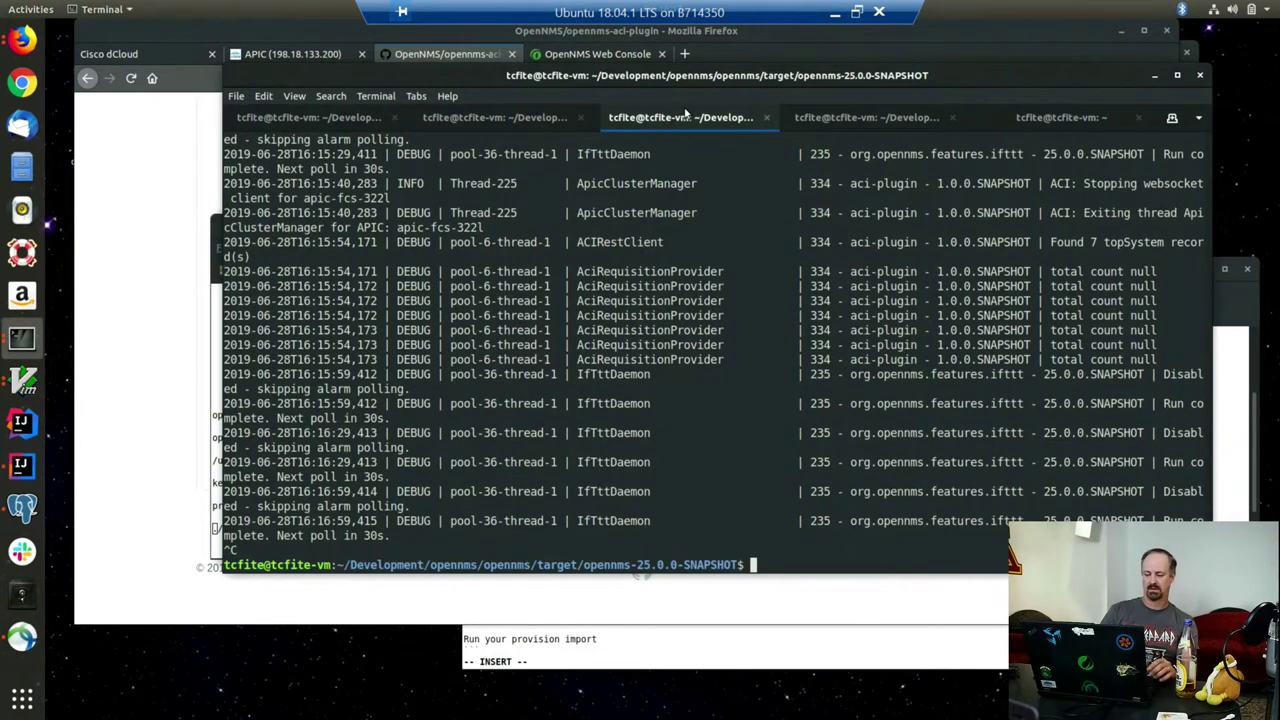
right_click(685, 112)
click(650, 262)
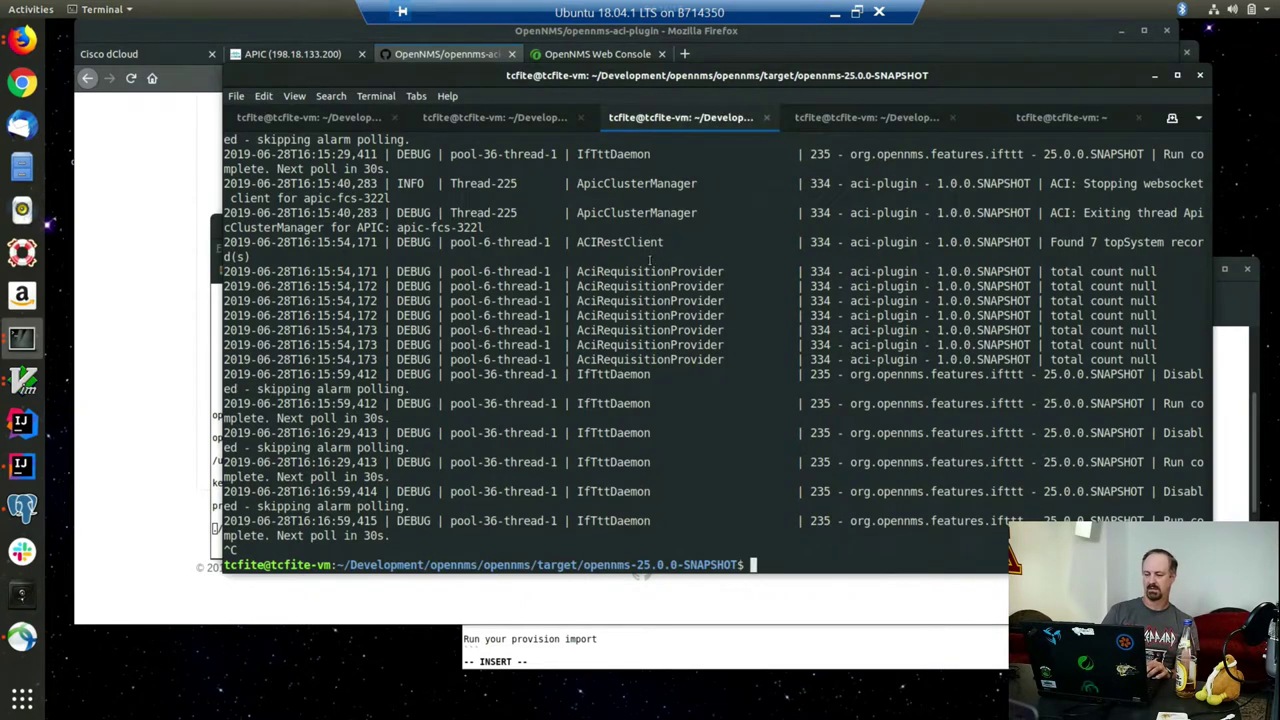
right_click(652, 292)
click(686, 336)
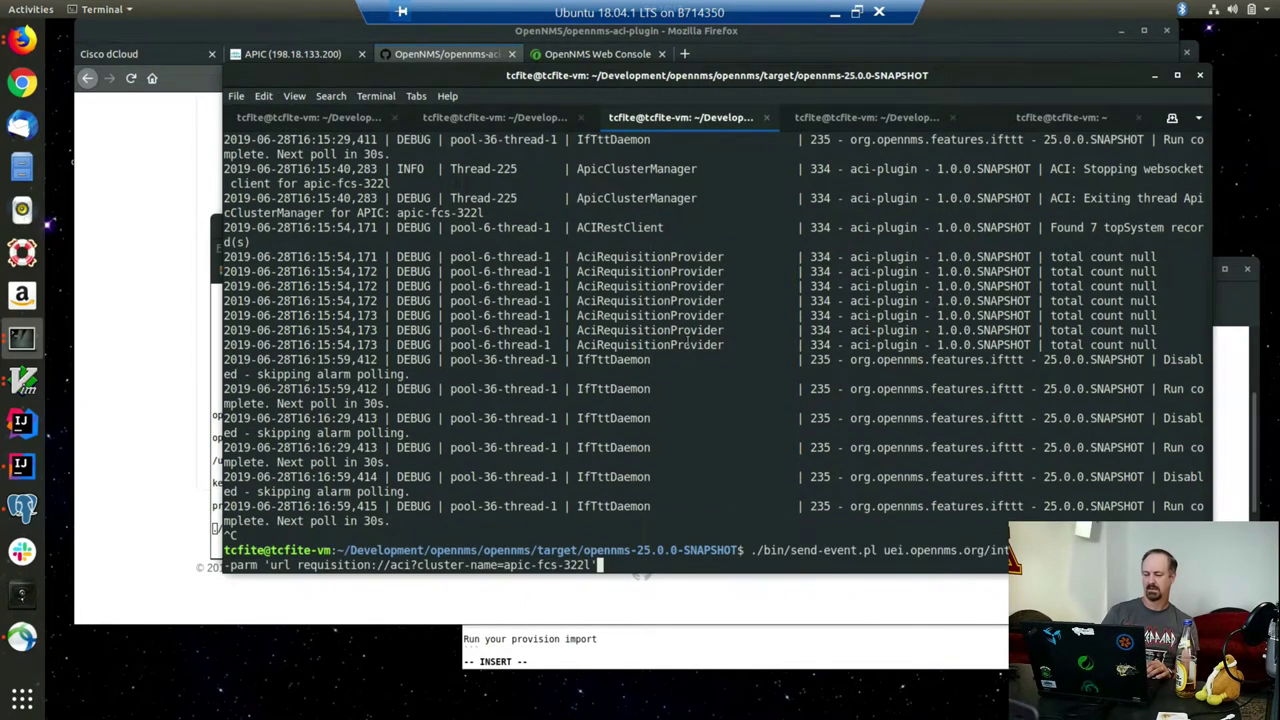
key(Return)
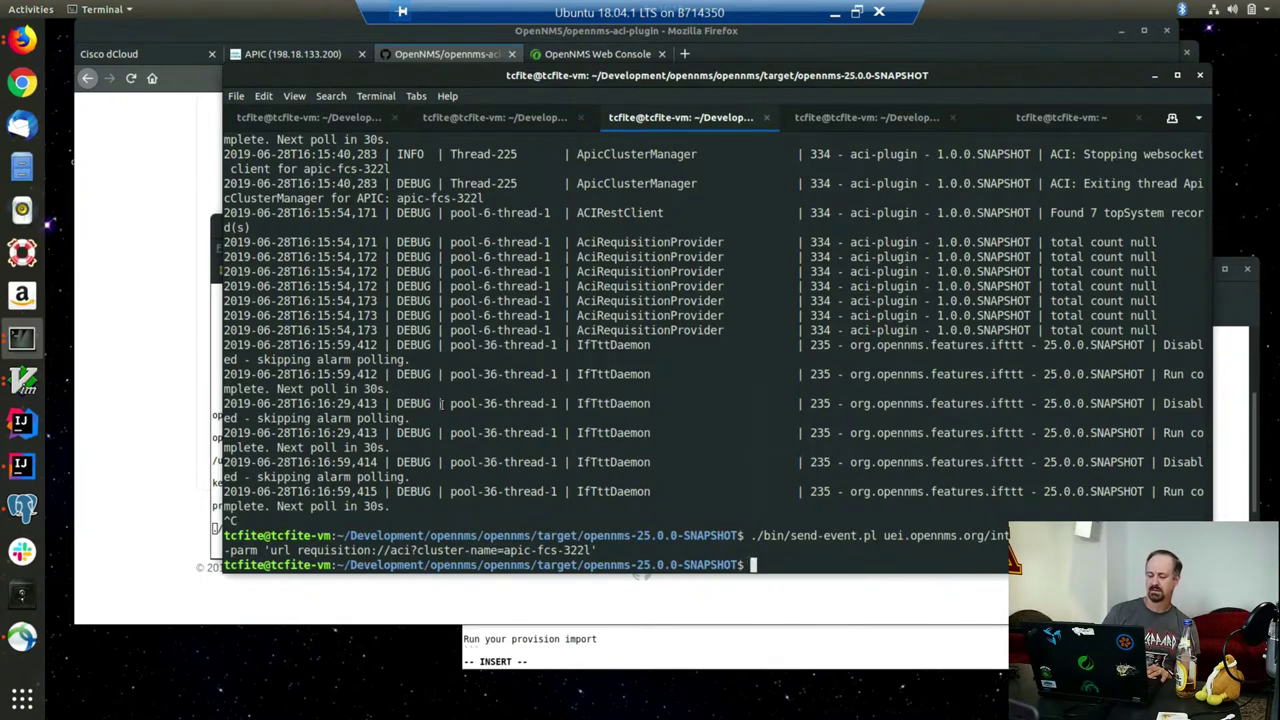
key(Up)
key(Up)
key(Return)
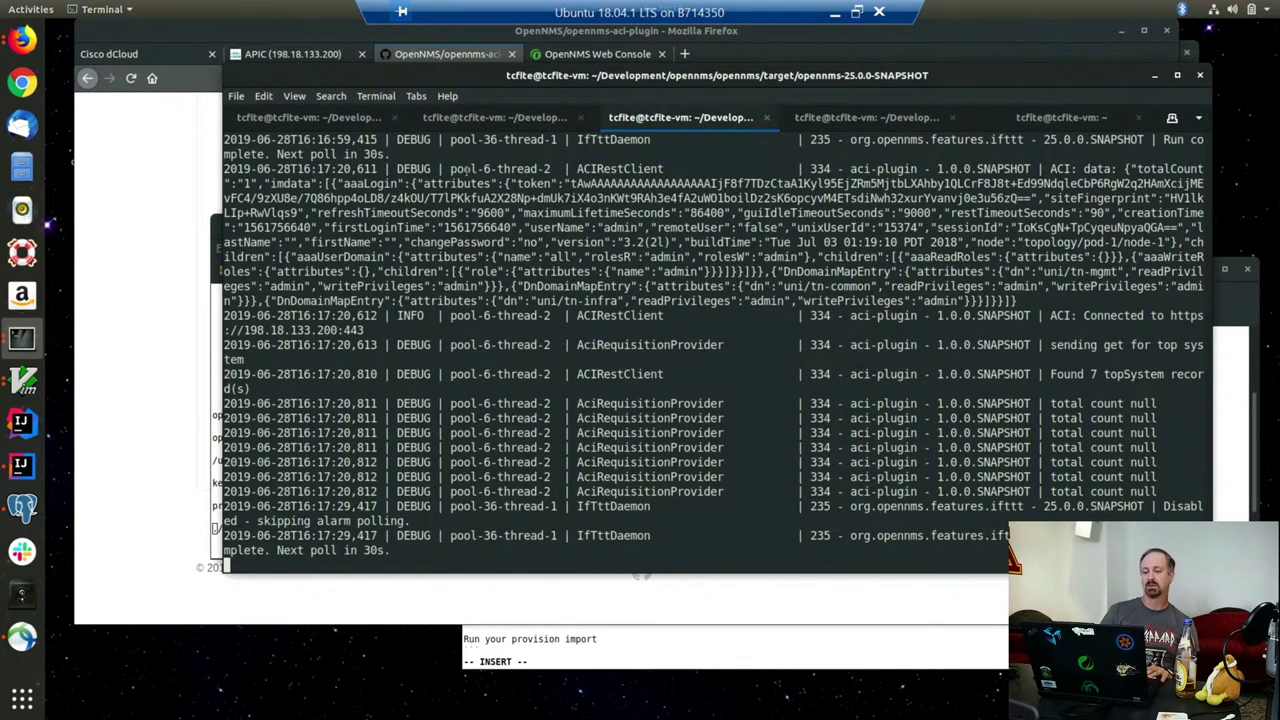
Step: Type aci: and cycle the Tab completions until aci:cluster-info sits at the prompt
click(472, 119)
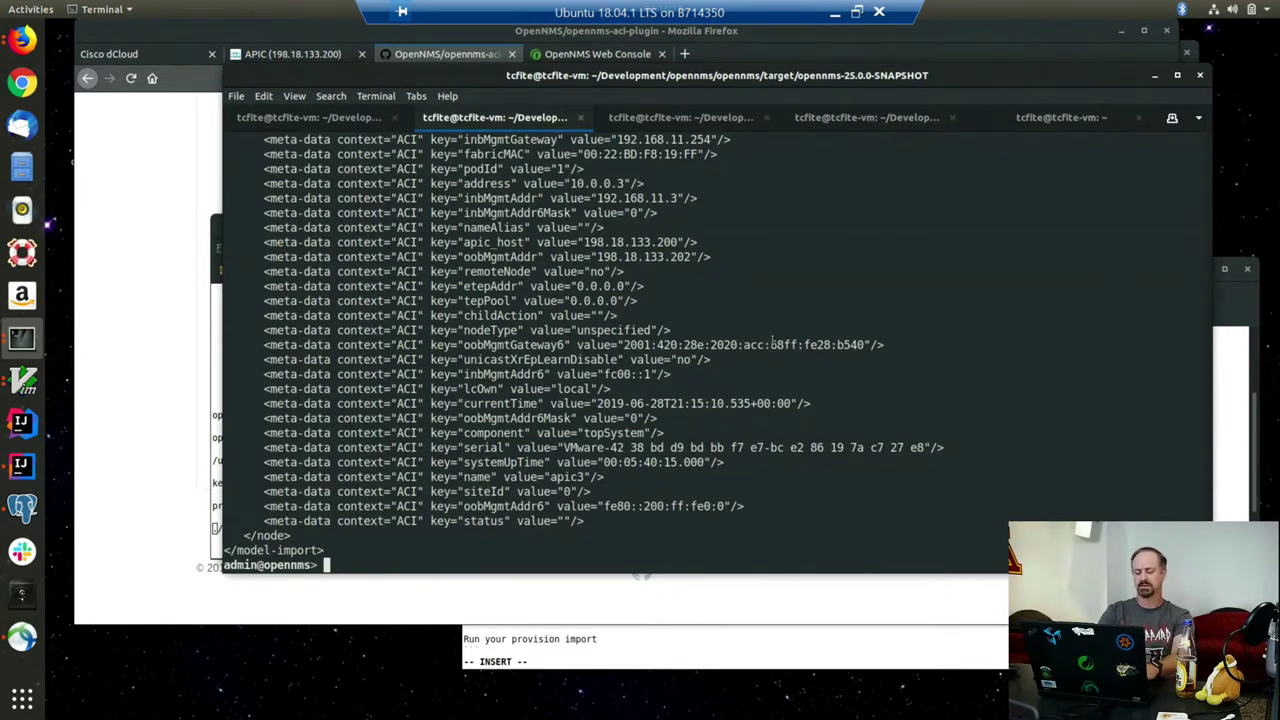
text(aci:)
key(Tab)
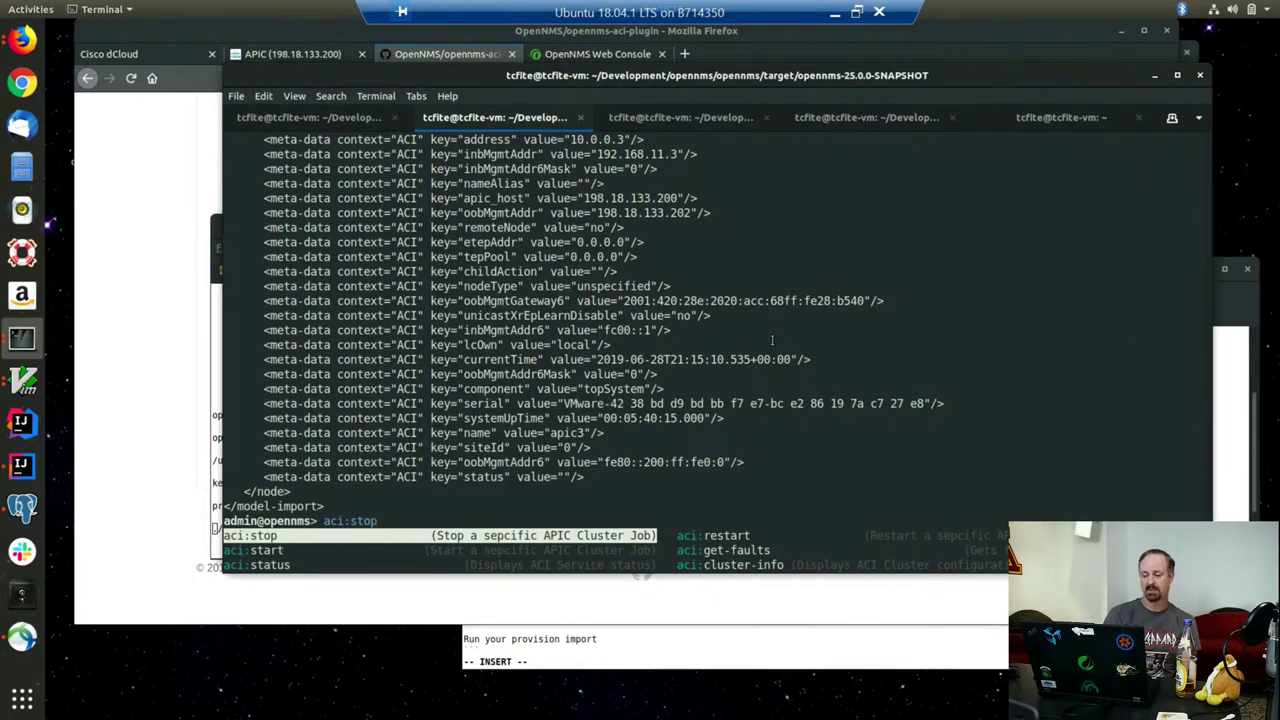
key(Tab)
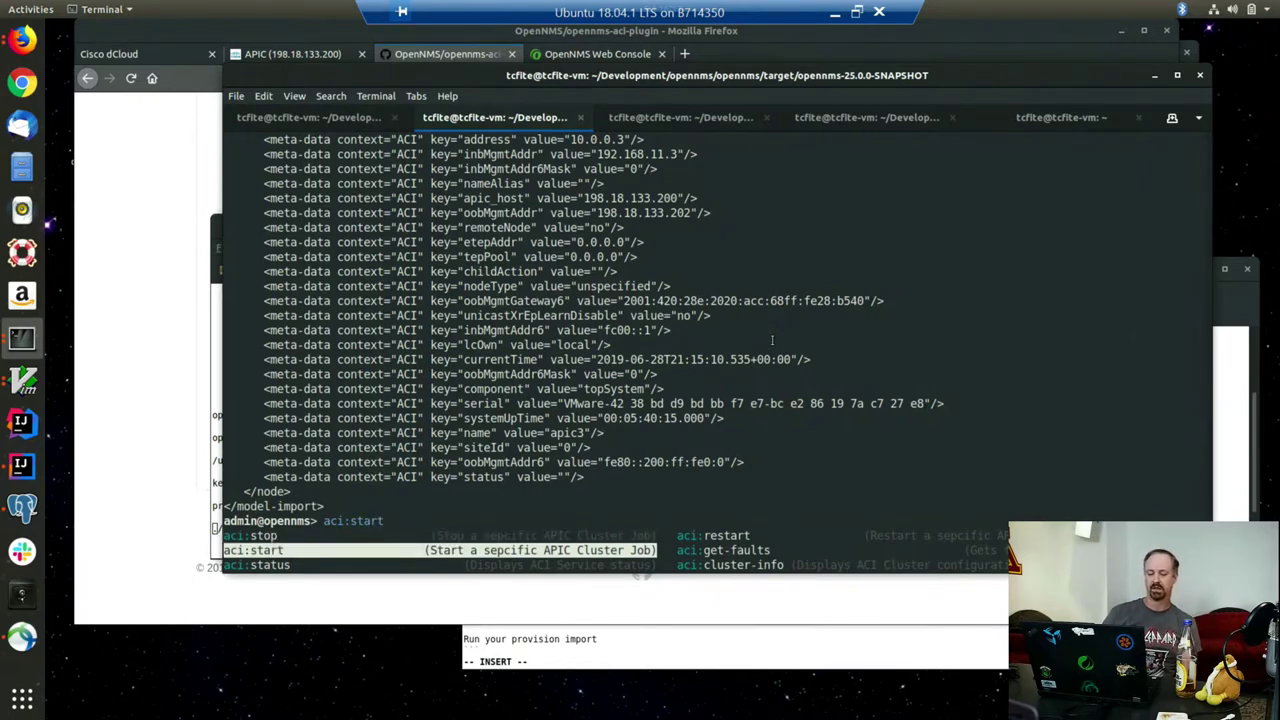
key(Tab)
key(Tab)
key(Tab)
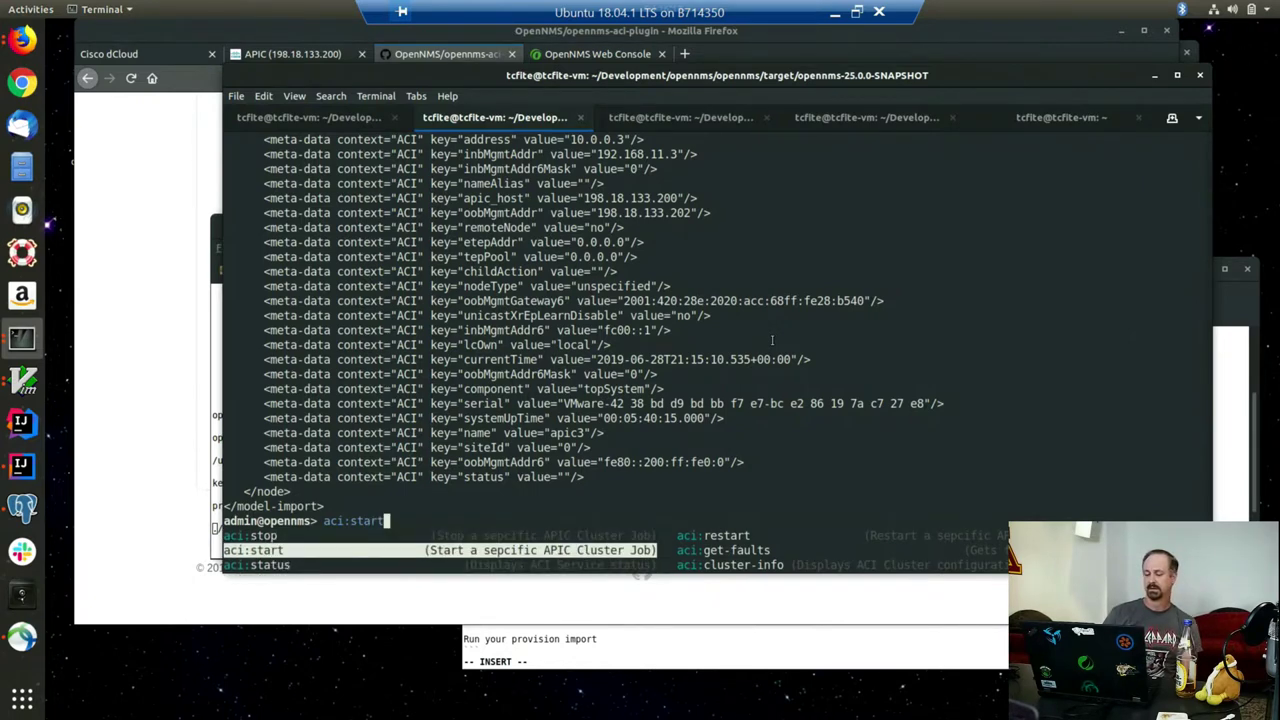
key(Down)
key(Right)
key(Up)
key(Down)
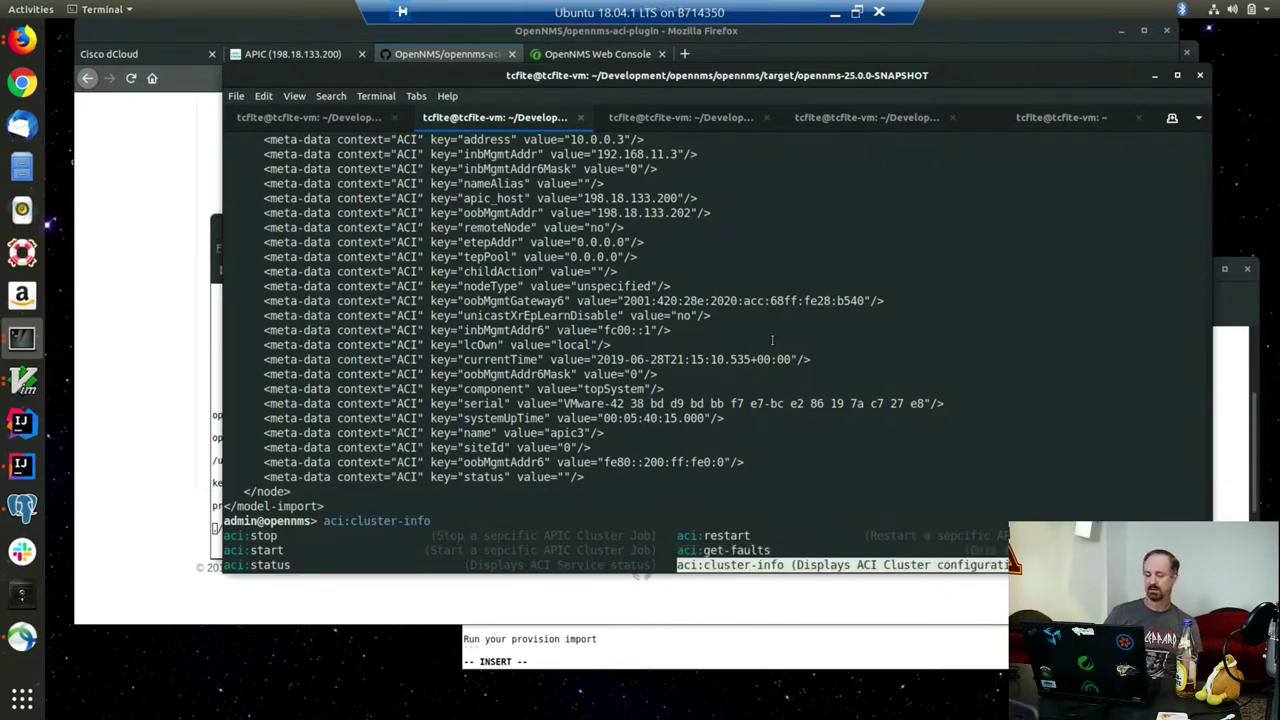
key(Up)
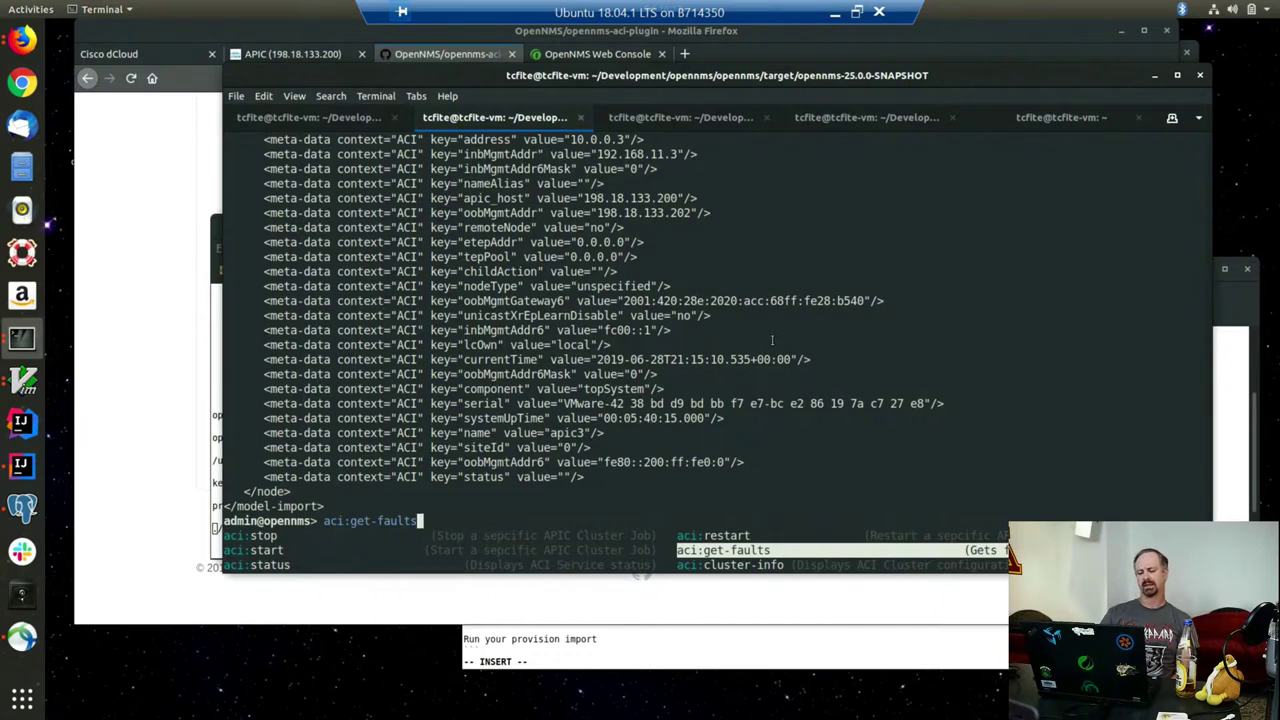
key(Up)
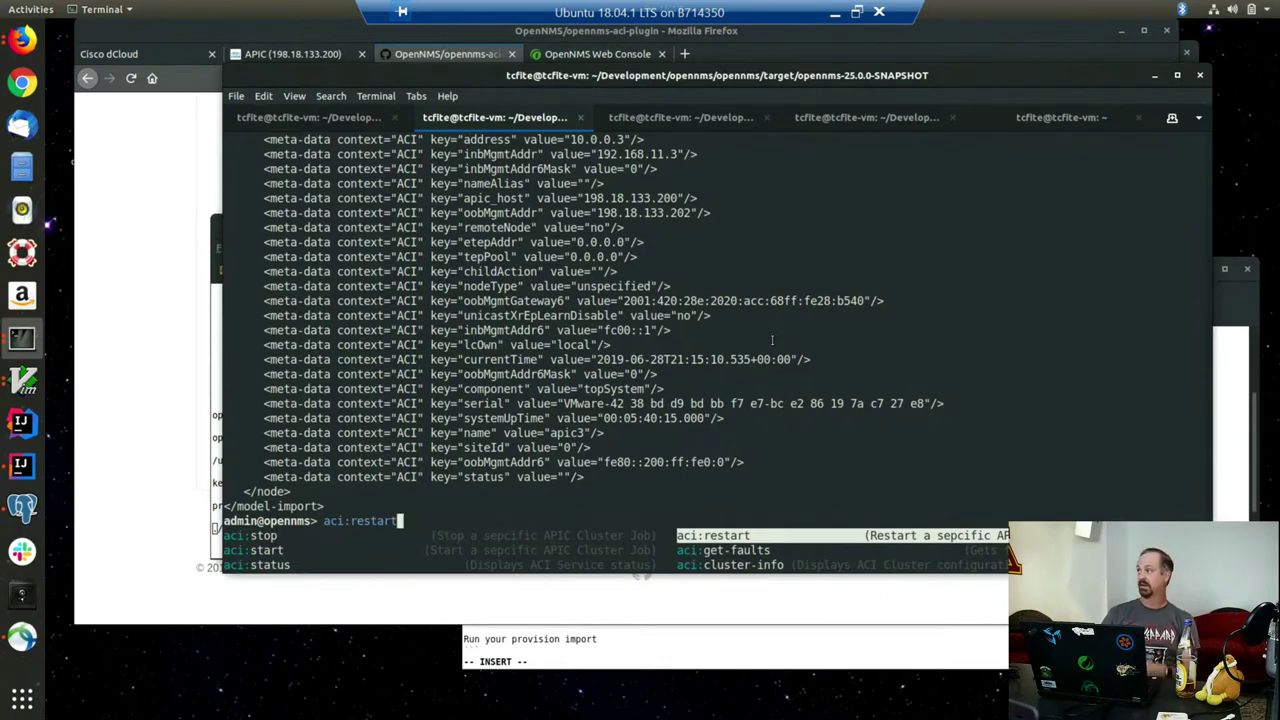
key(Down)
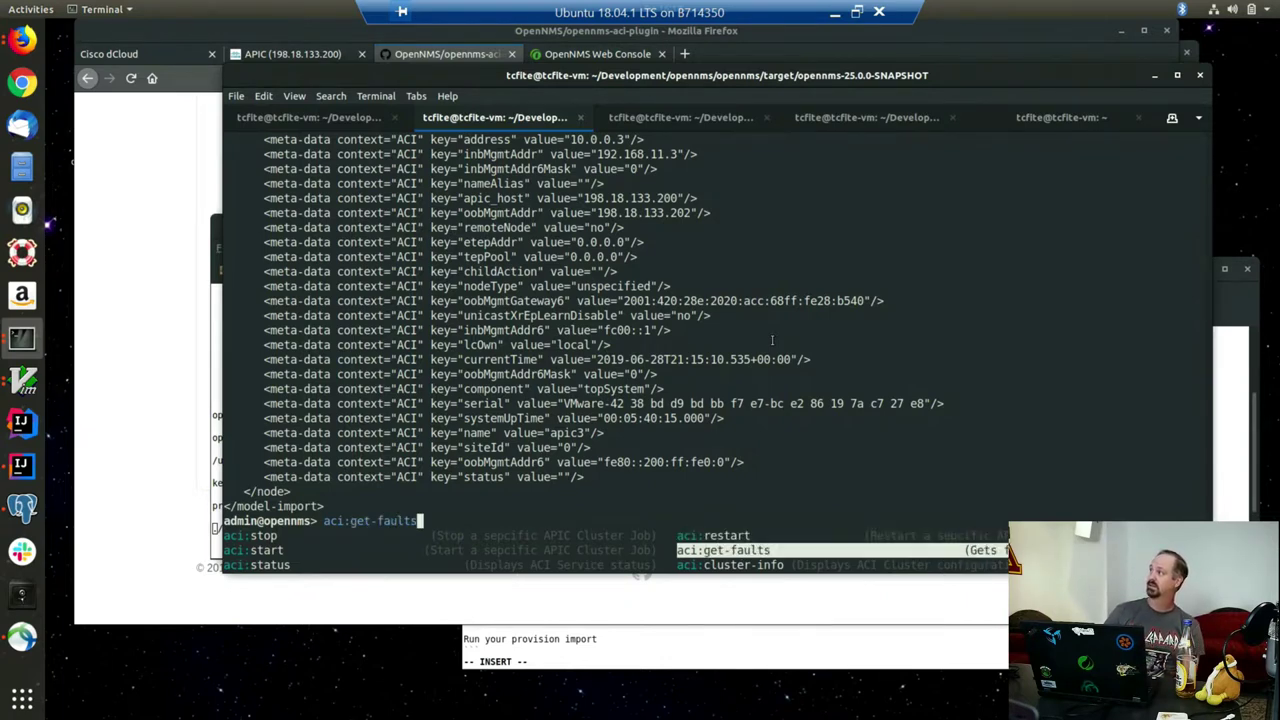
key(Down)
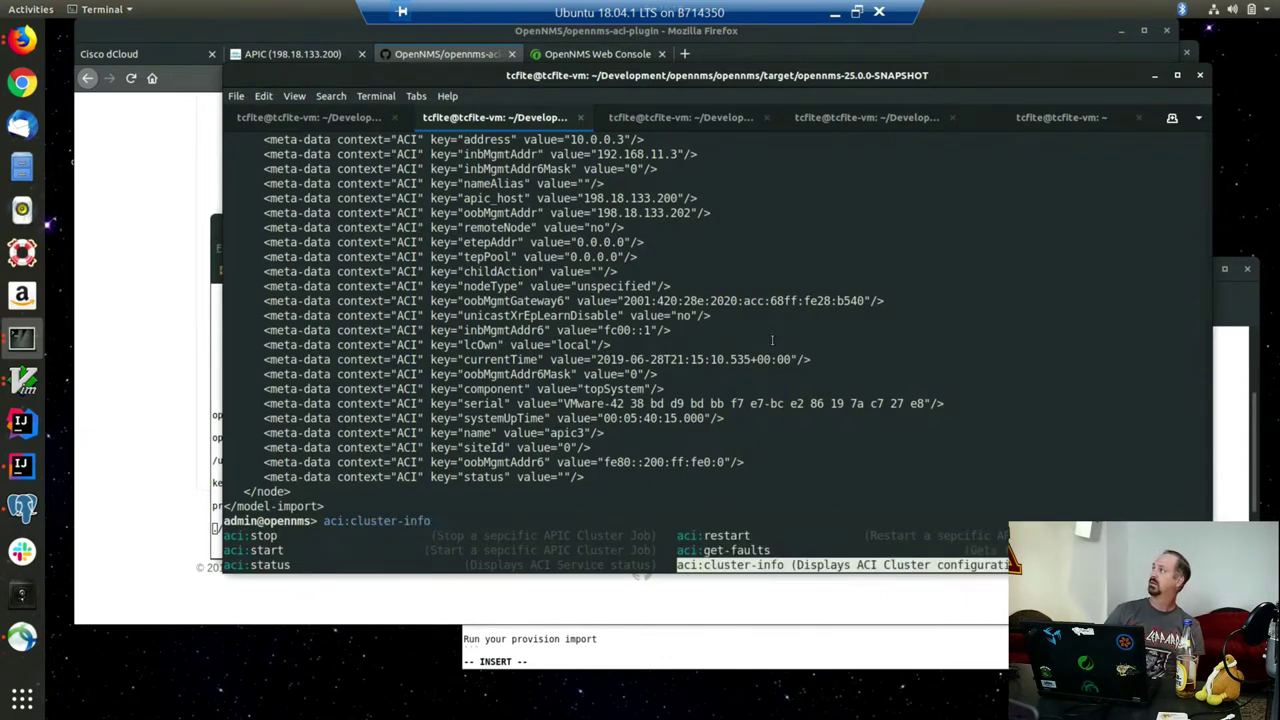
key(Return)
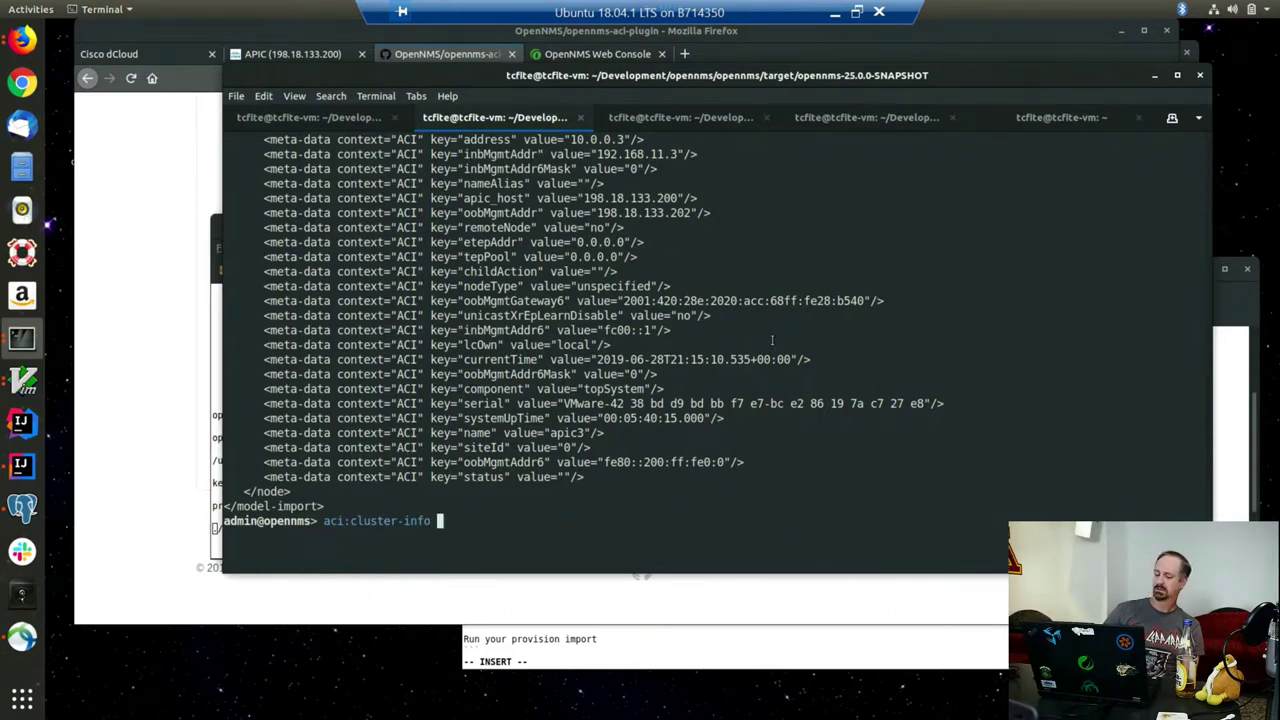
Step: Run aci:cluster-info and aci:status, confirming the apic-fcs-322l service runs against 198.18.133.200
key(Return)
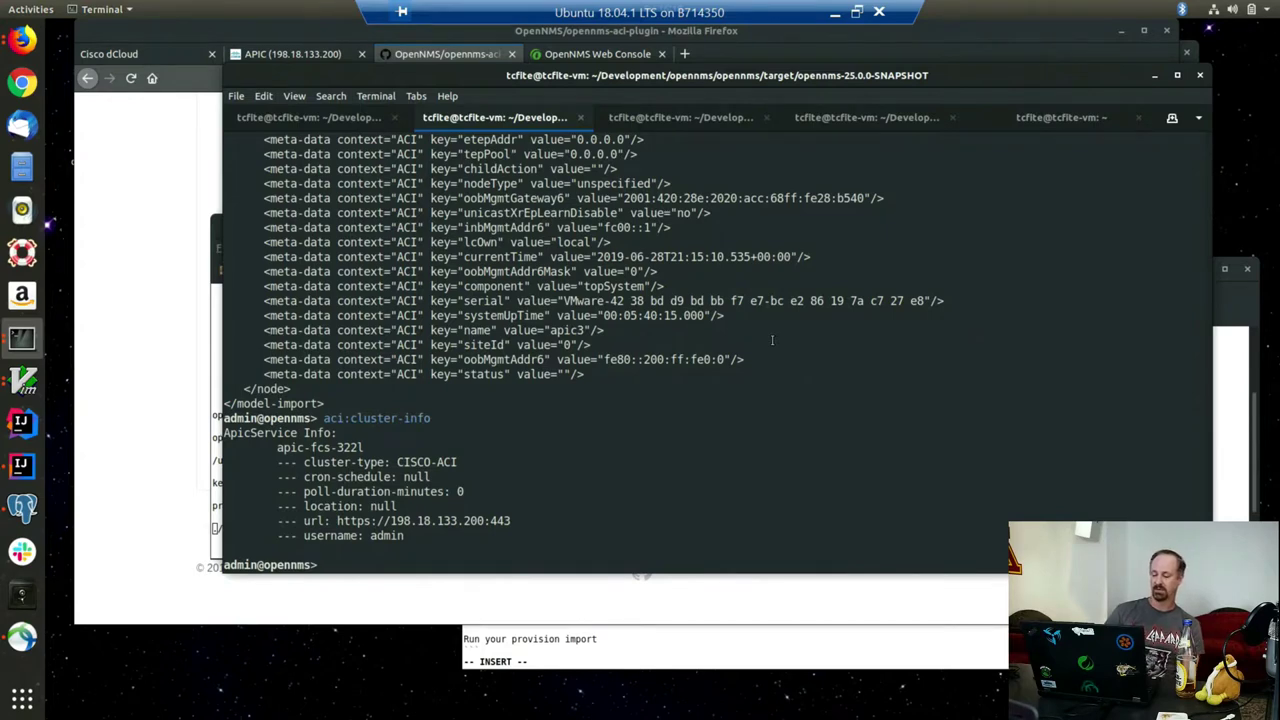
key(Up)
key(Up)
key(Up)
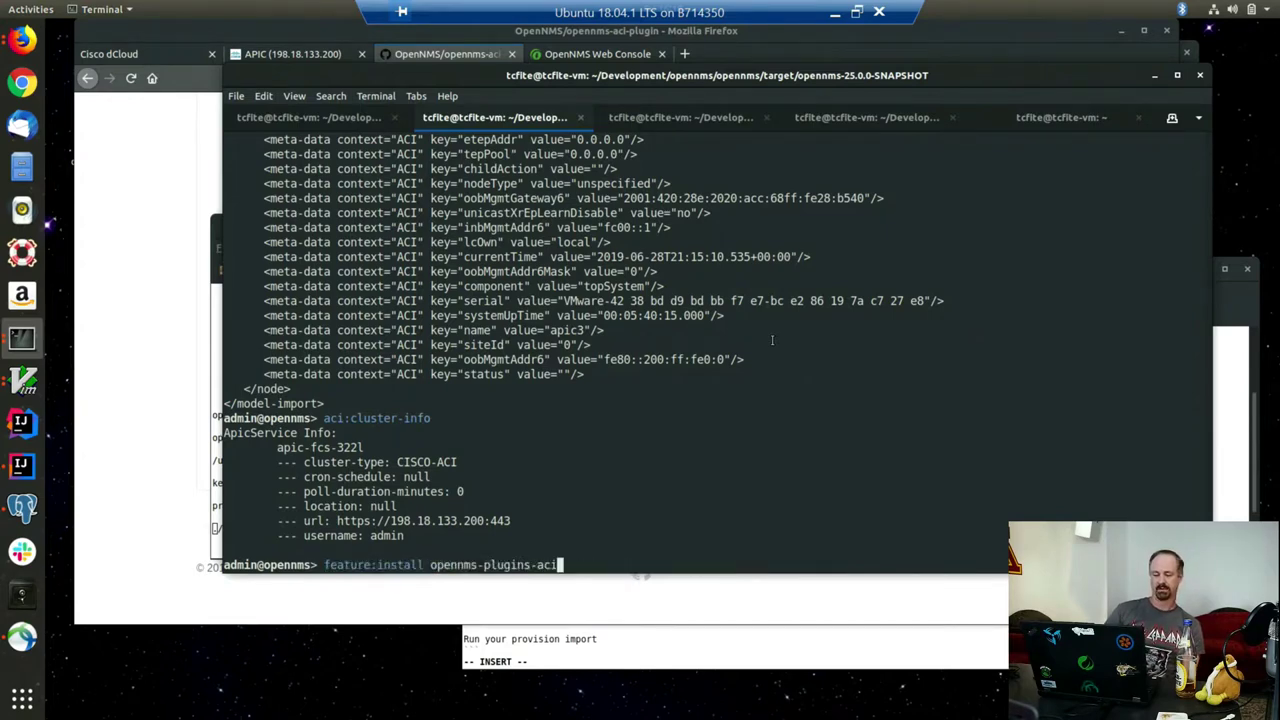
key(Up)
key(Down)
key(Down)
key(Down)
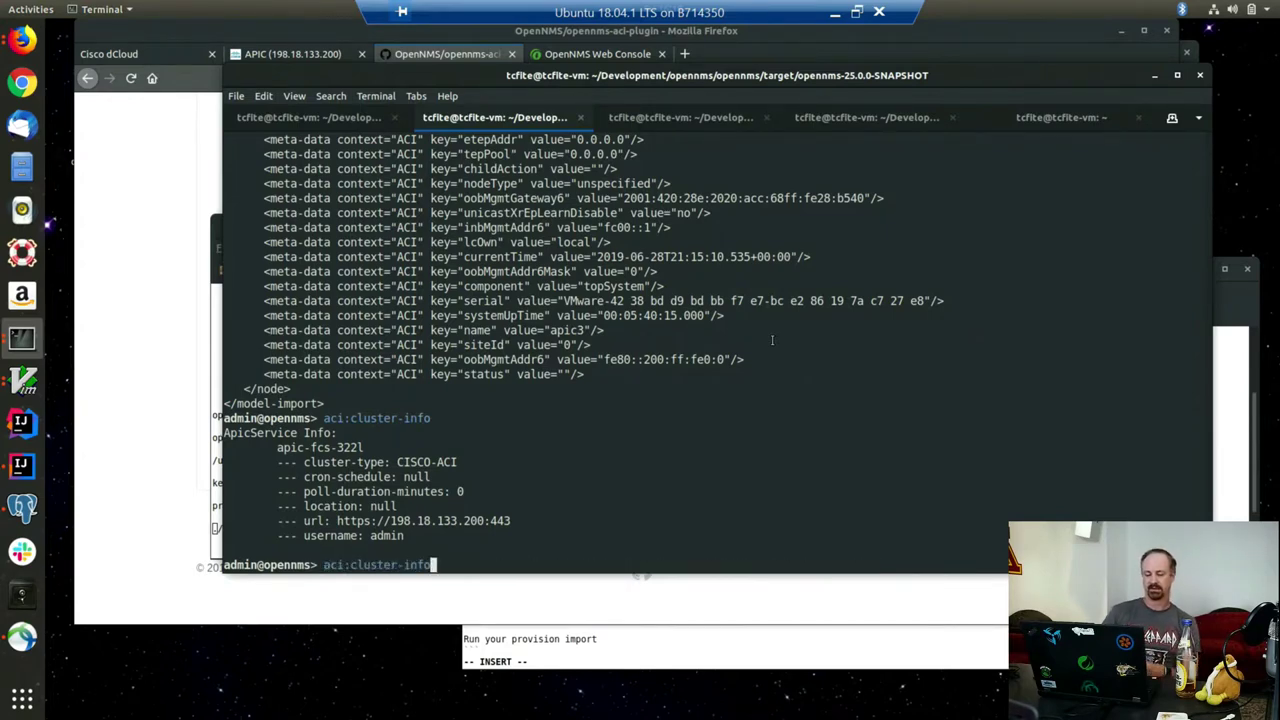
text(aci:status)
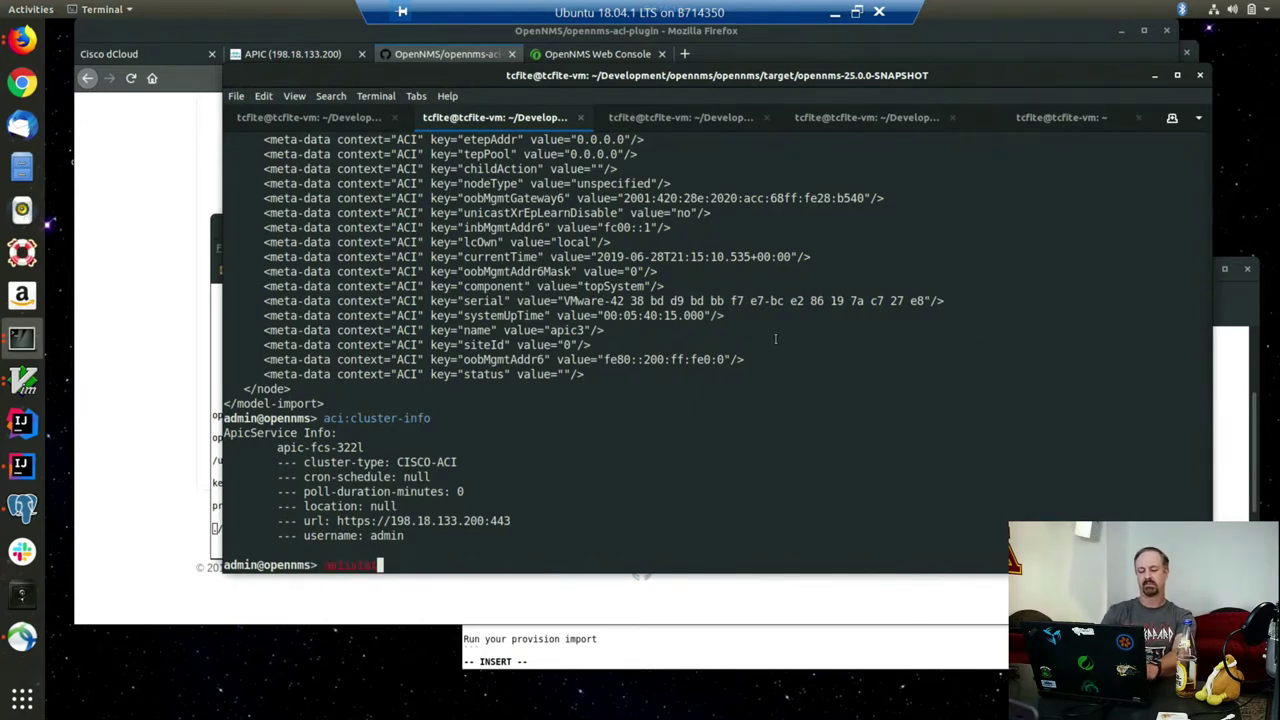
key(Return)
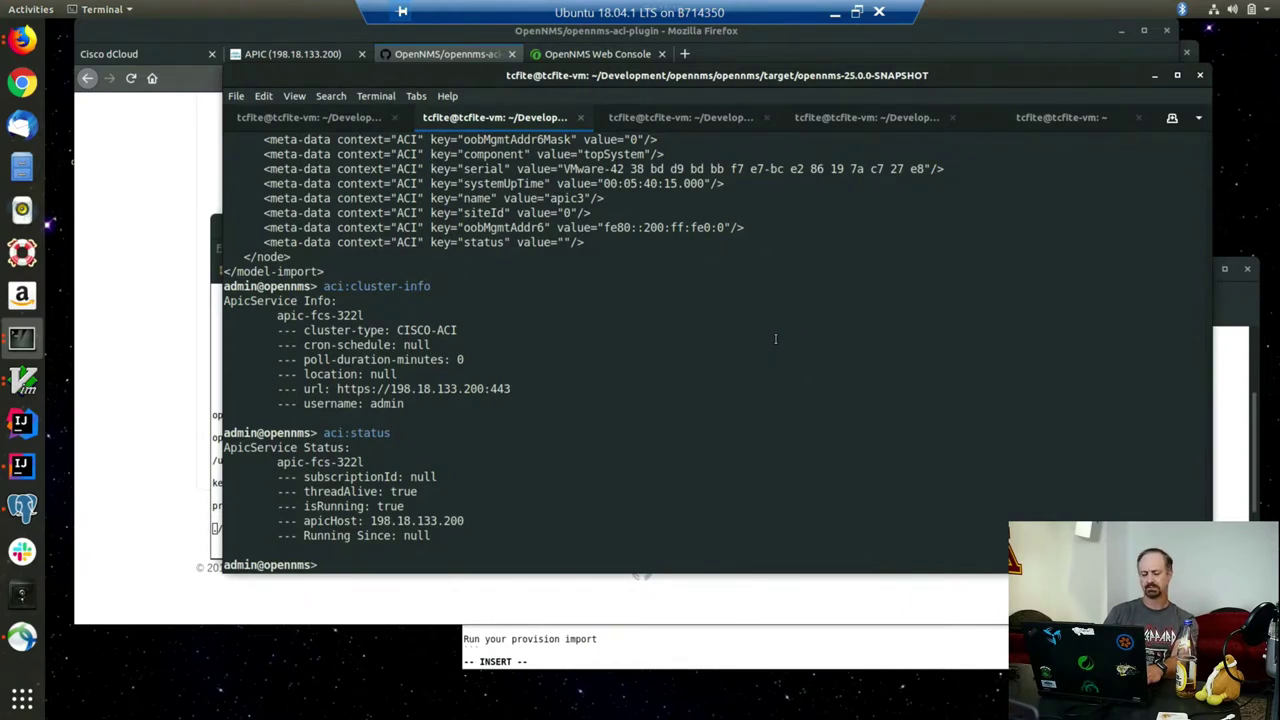
Step: Check the Karaf log in the third terminal tab, then bring Firefox back to the front
key(Up)
key(Down)
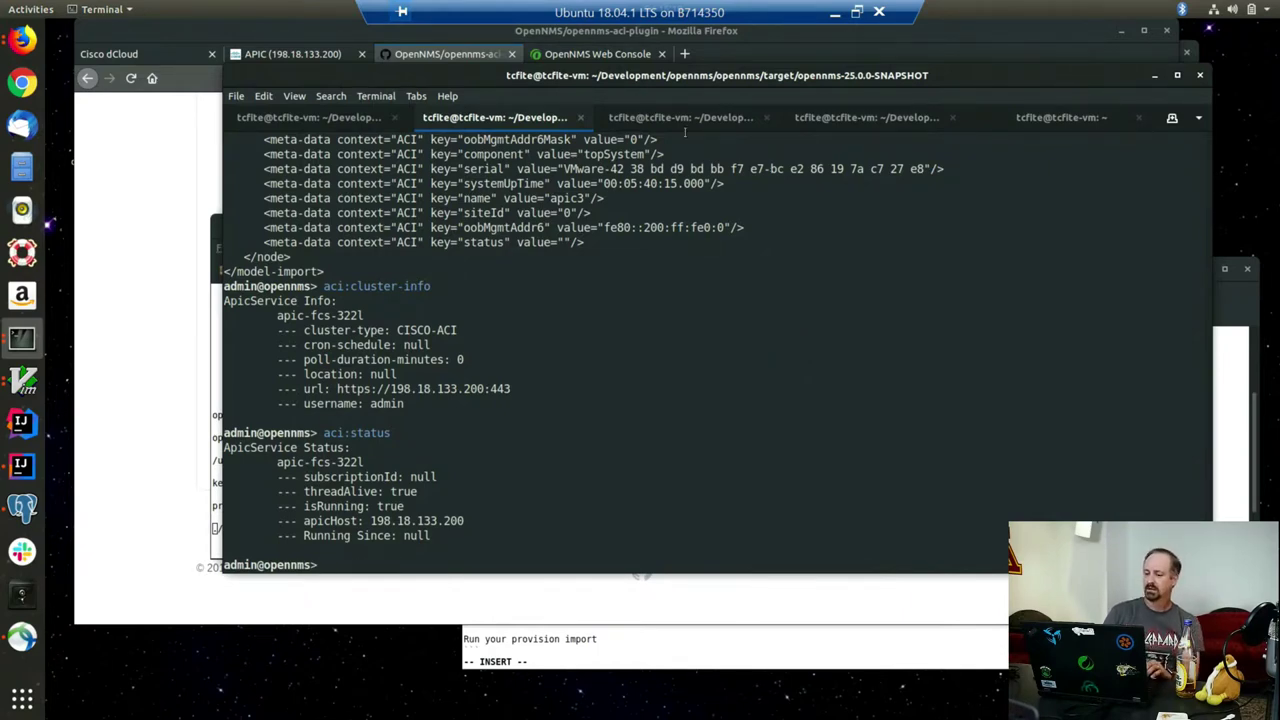
click(695, 119)
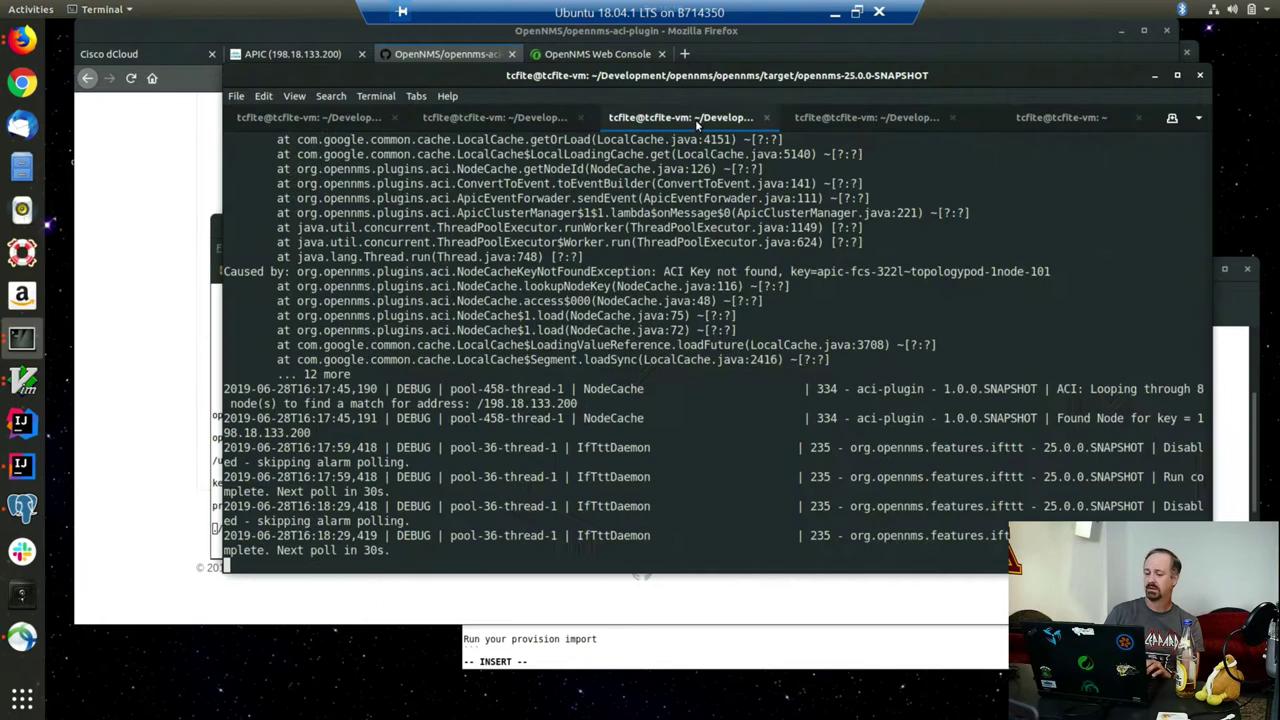
click(110, 418)
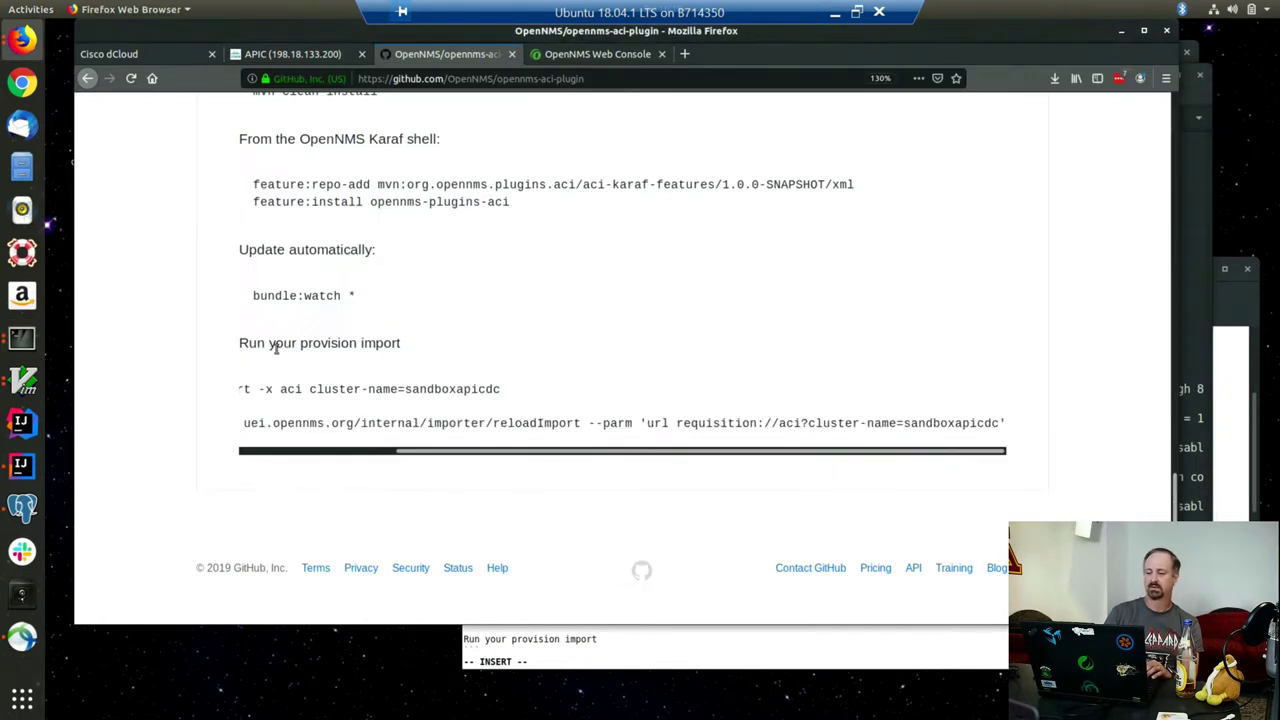
Step: Log in to the OpenNMS Web Console and go to Manage Provisioning Requisitions via admin > Configure OpenNMS
click(613, 57)
click(556, 307)
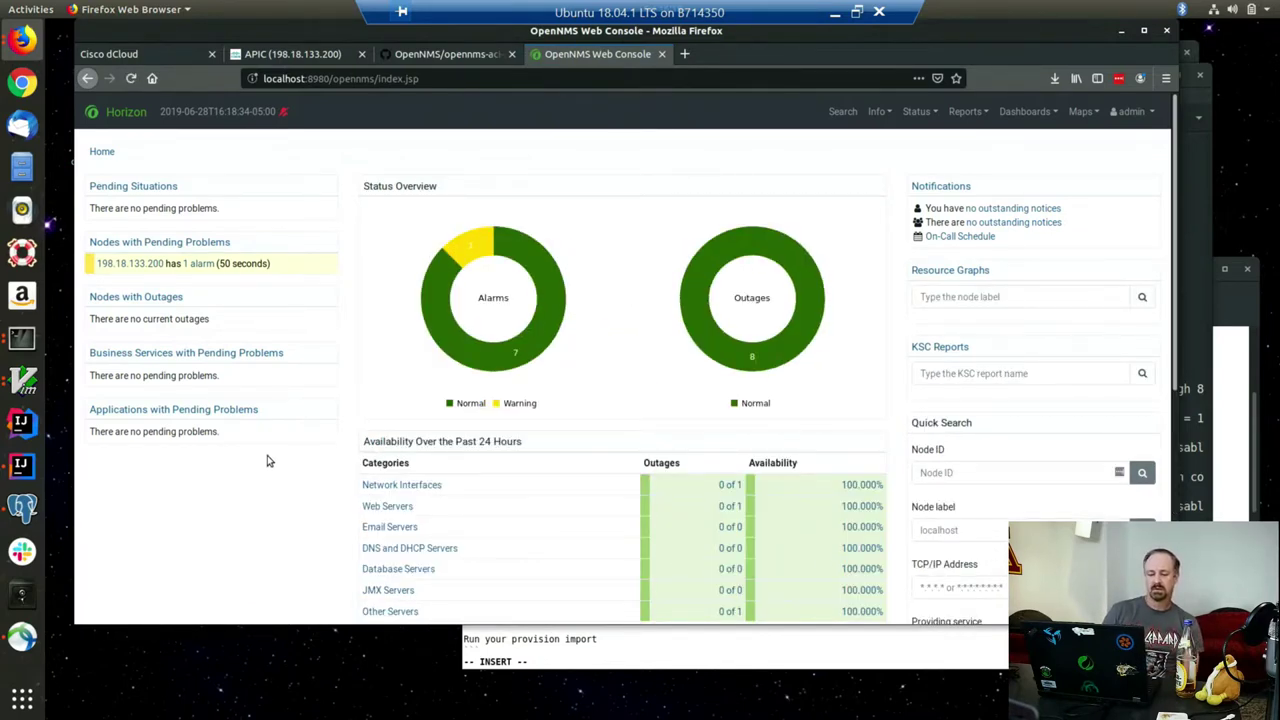
mouse_move(778, 344)
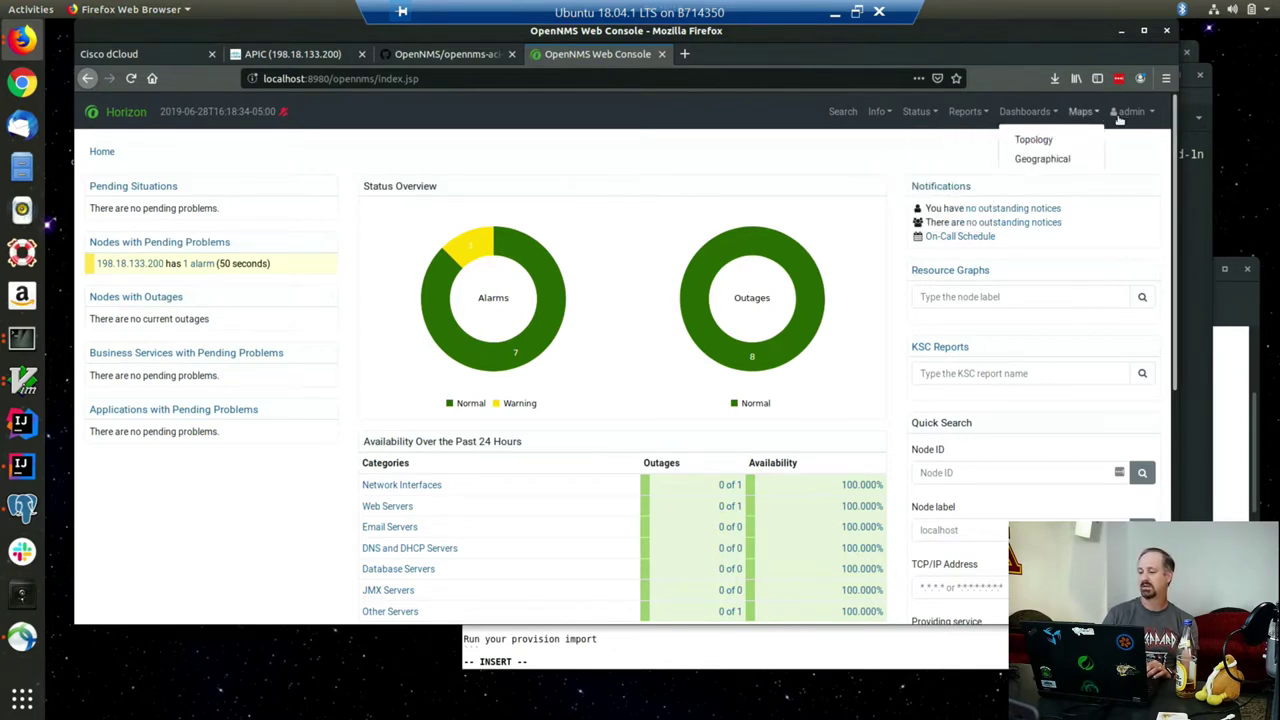
mouse_move(1130, 114)
click(1115, 160)
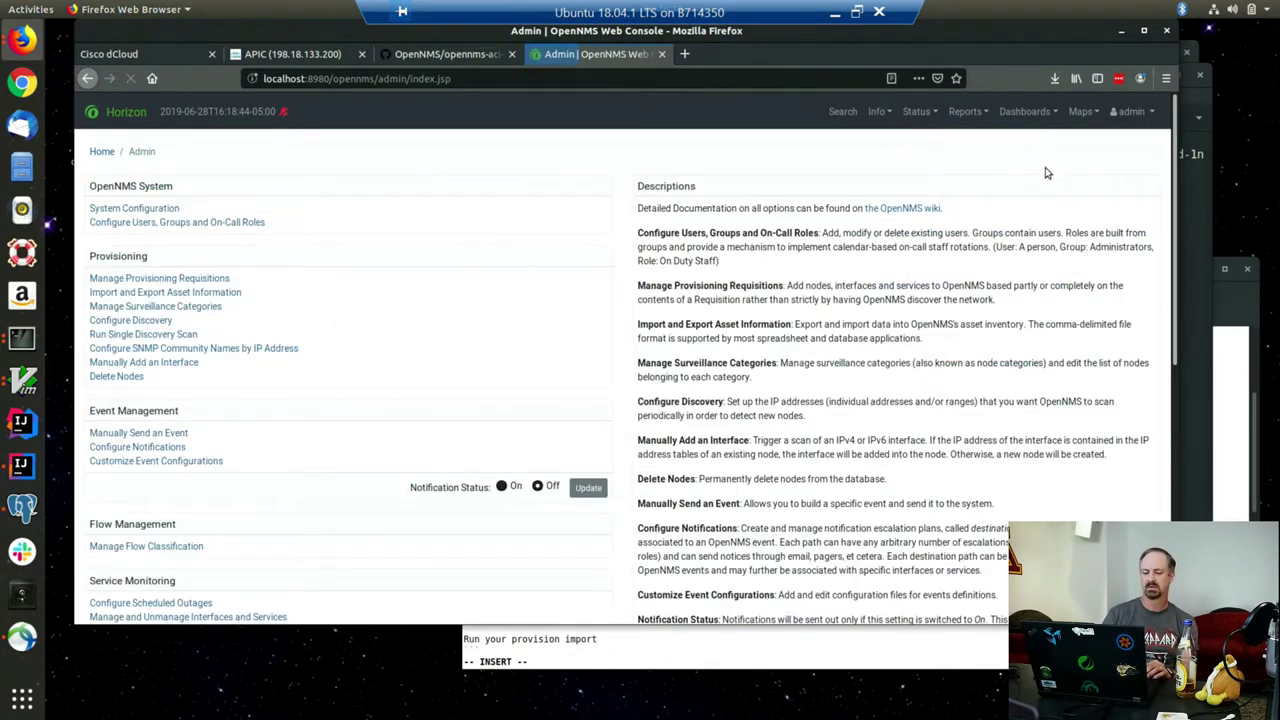
click(180, 278)
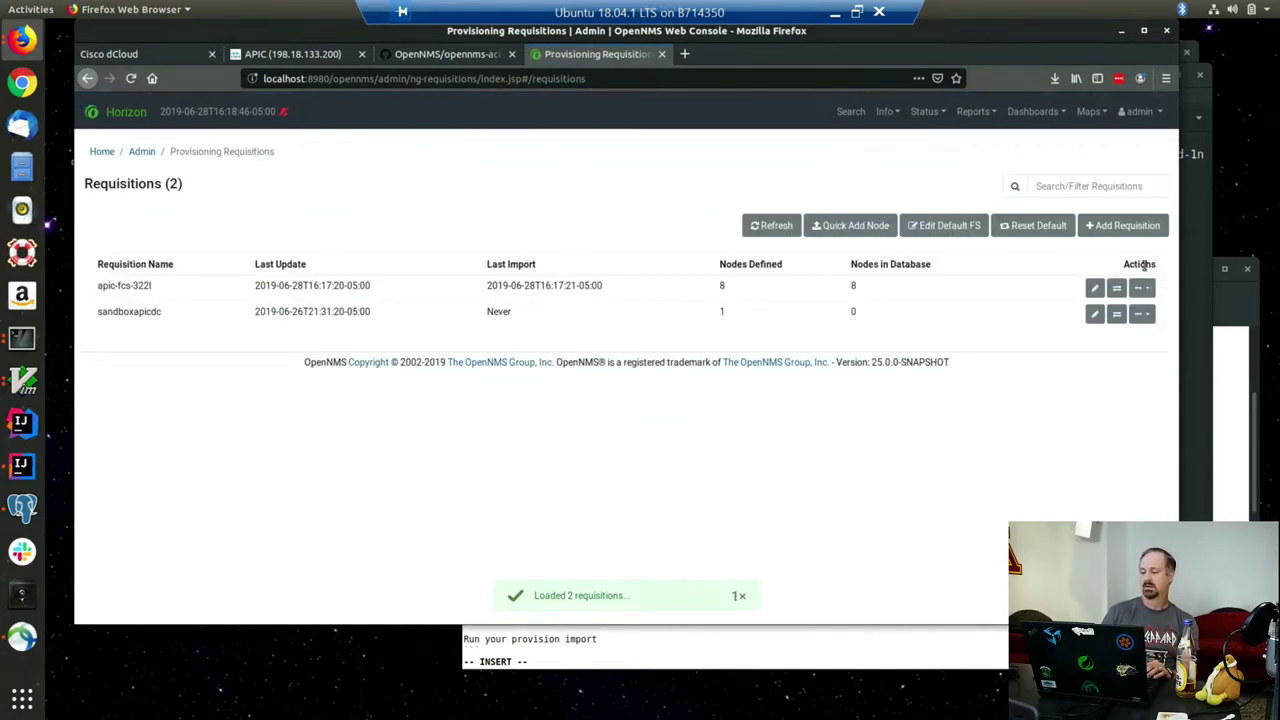
Step: Browse the eight nodes in the apic-fcs-322l requisition, then open the Info > Nodes list
click(1094, 289)
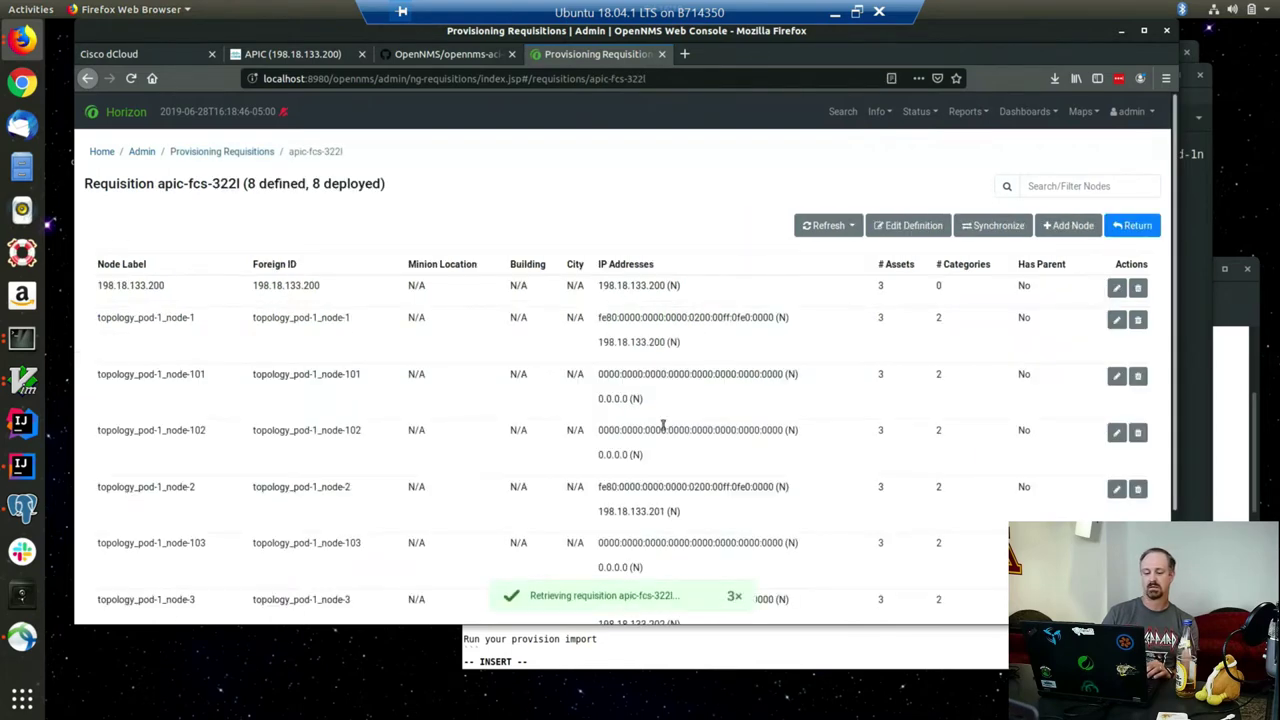
scroll(458, 397, down, 3)
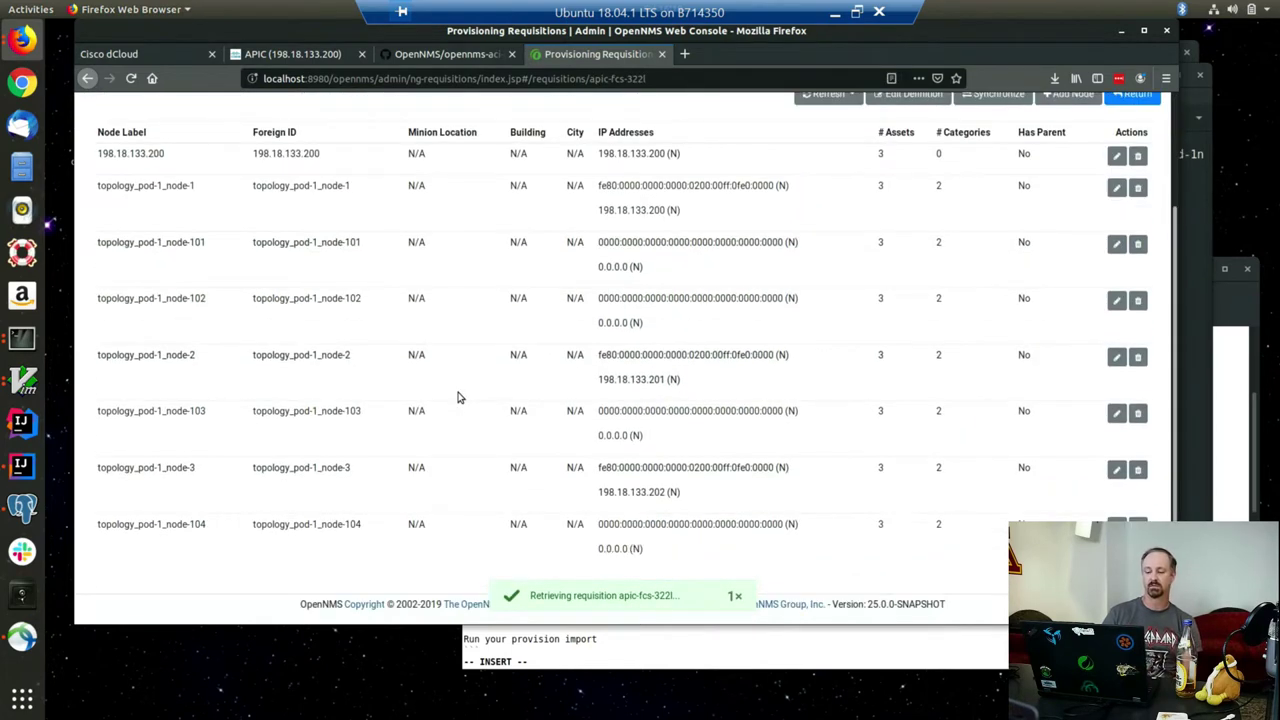
scroll(458, 397, up, 3)
mouse_move(891, 112)
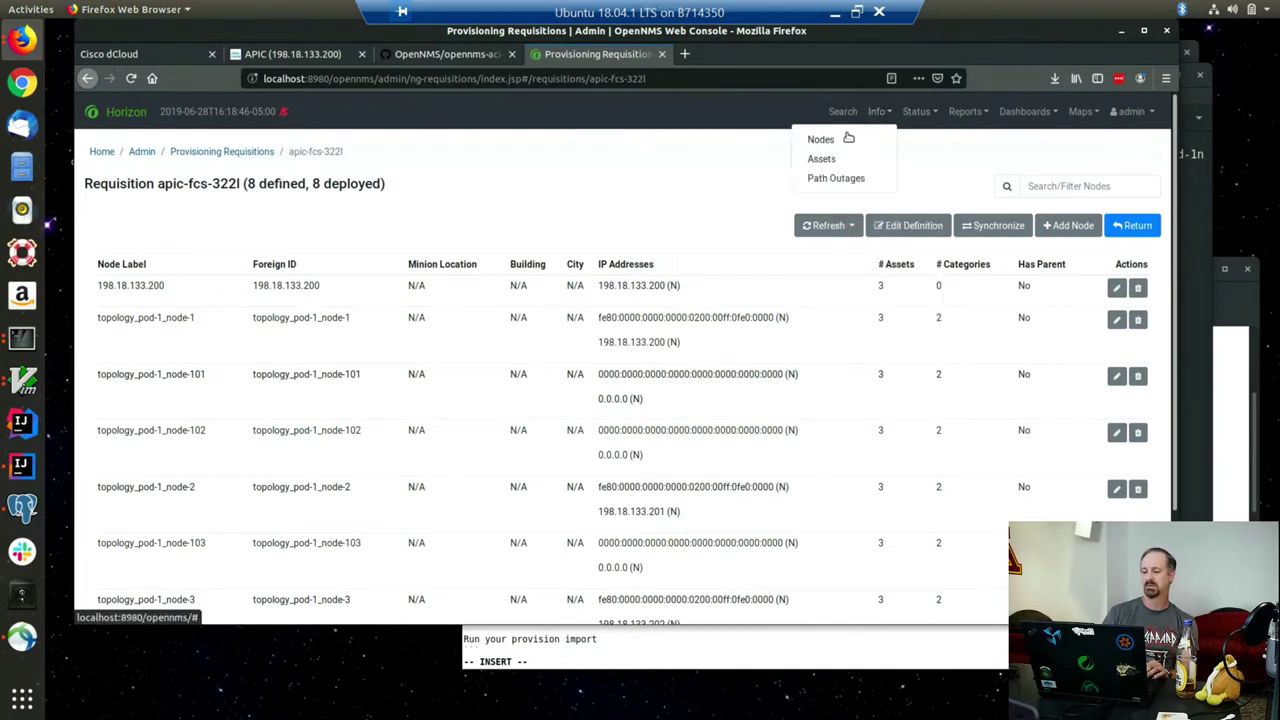
click(823, 139)
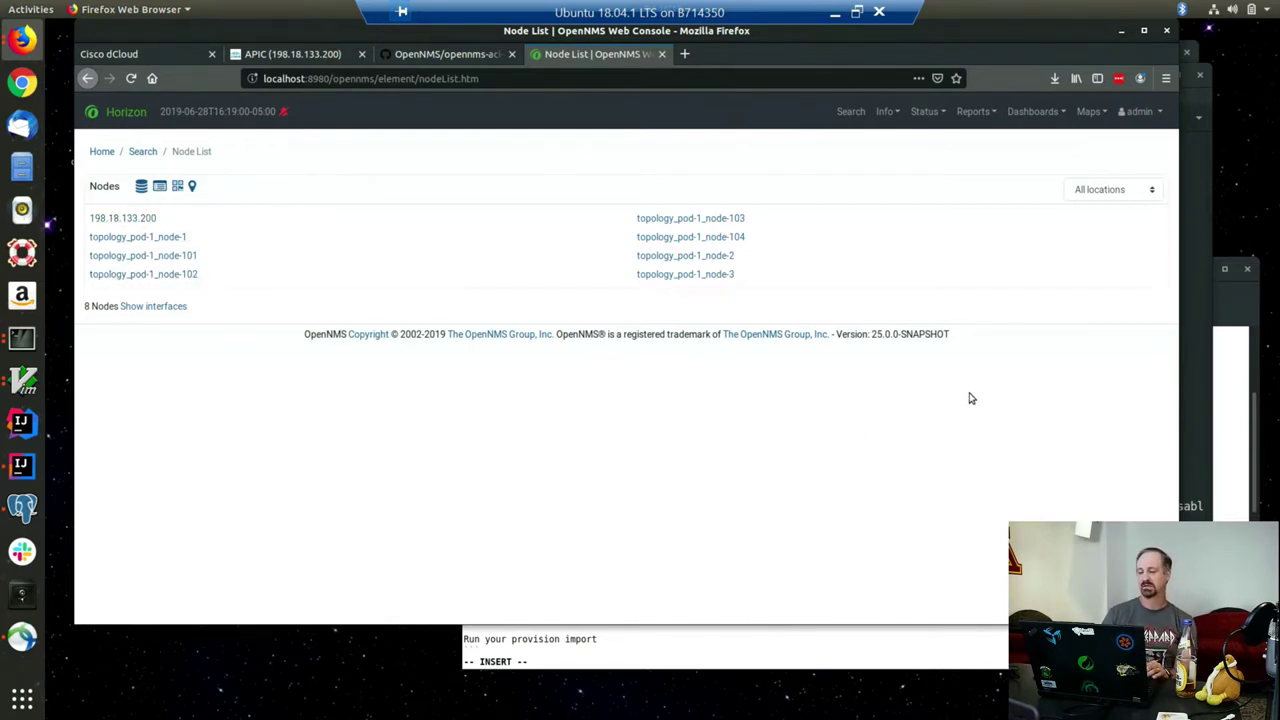
Step: List all events under Status > Events and scroll to the F103824 ACI faults from 198.18.133.200
click(926, 113)
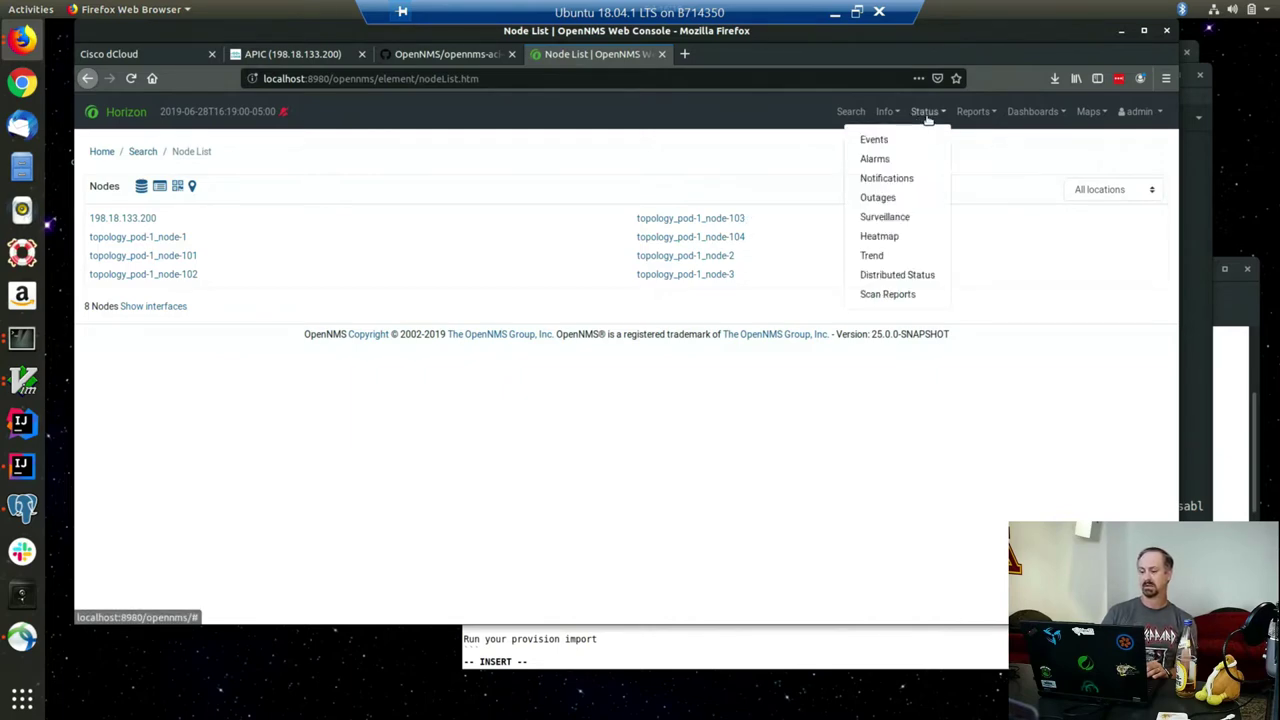
click(878, 141)
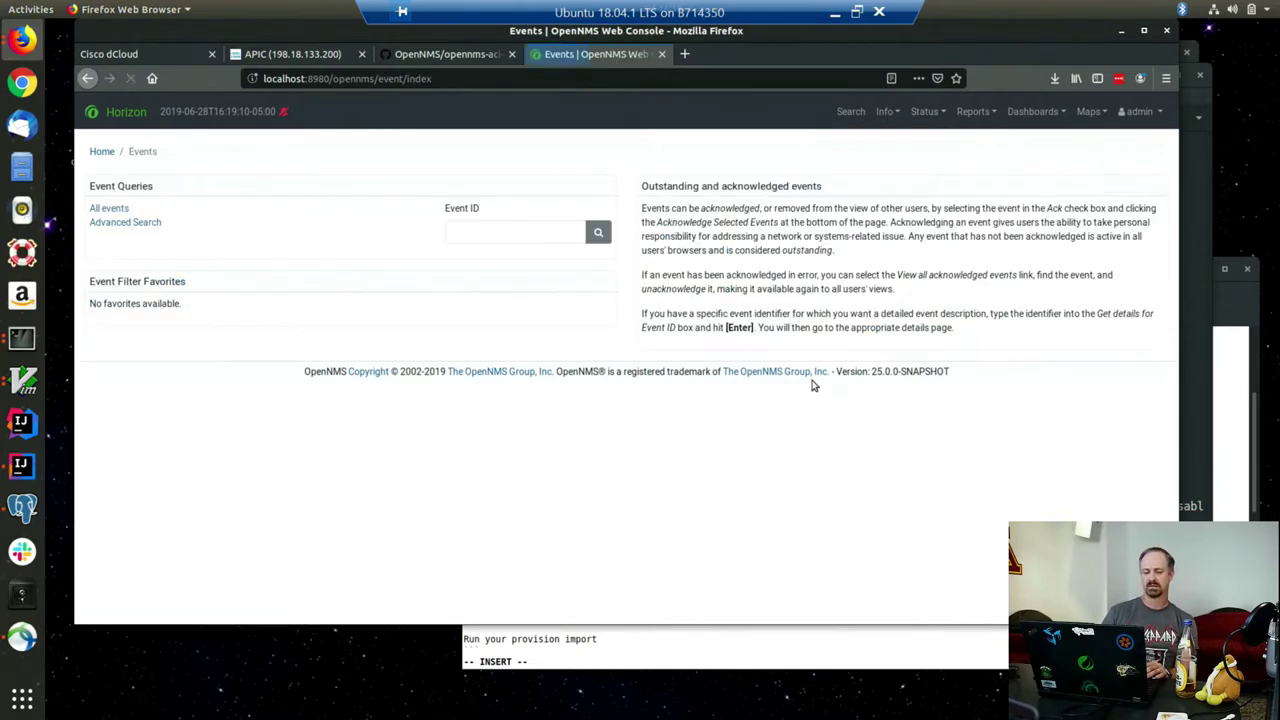
click(115, 208)
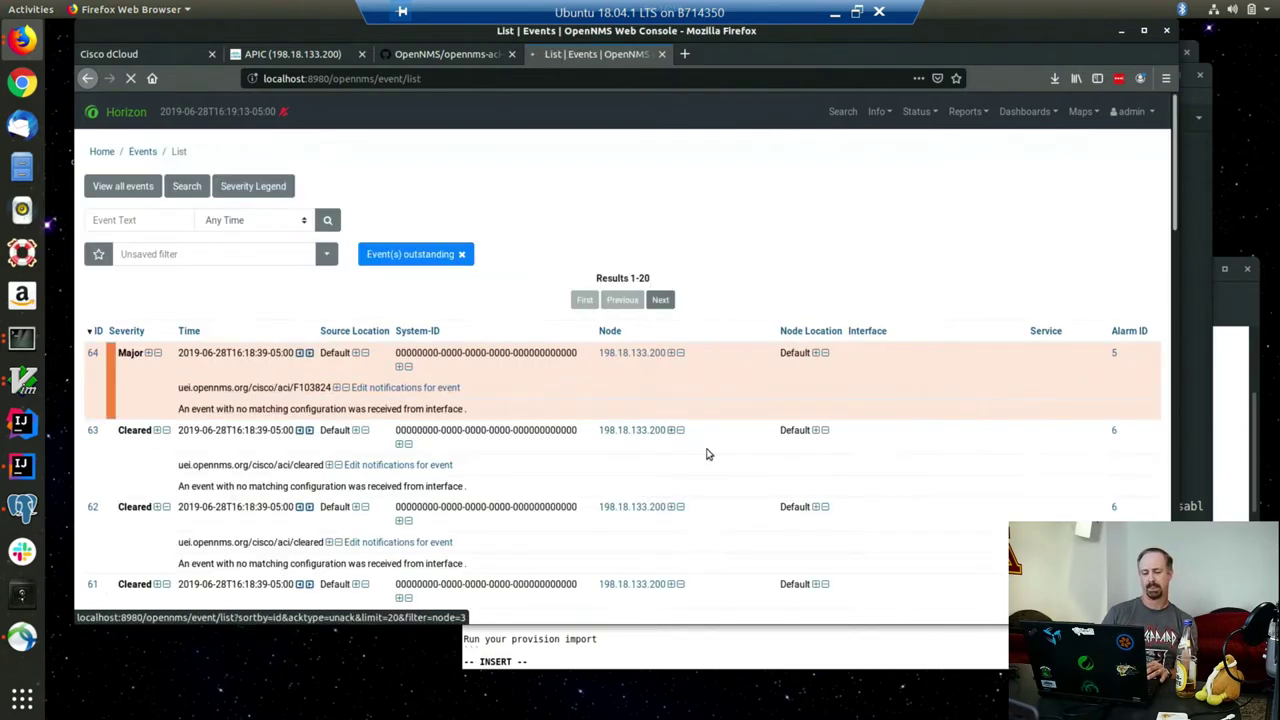
scroll(803, 486, down, 3)
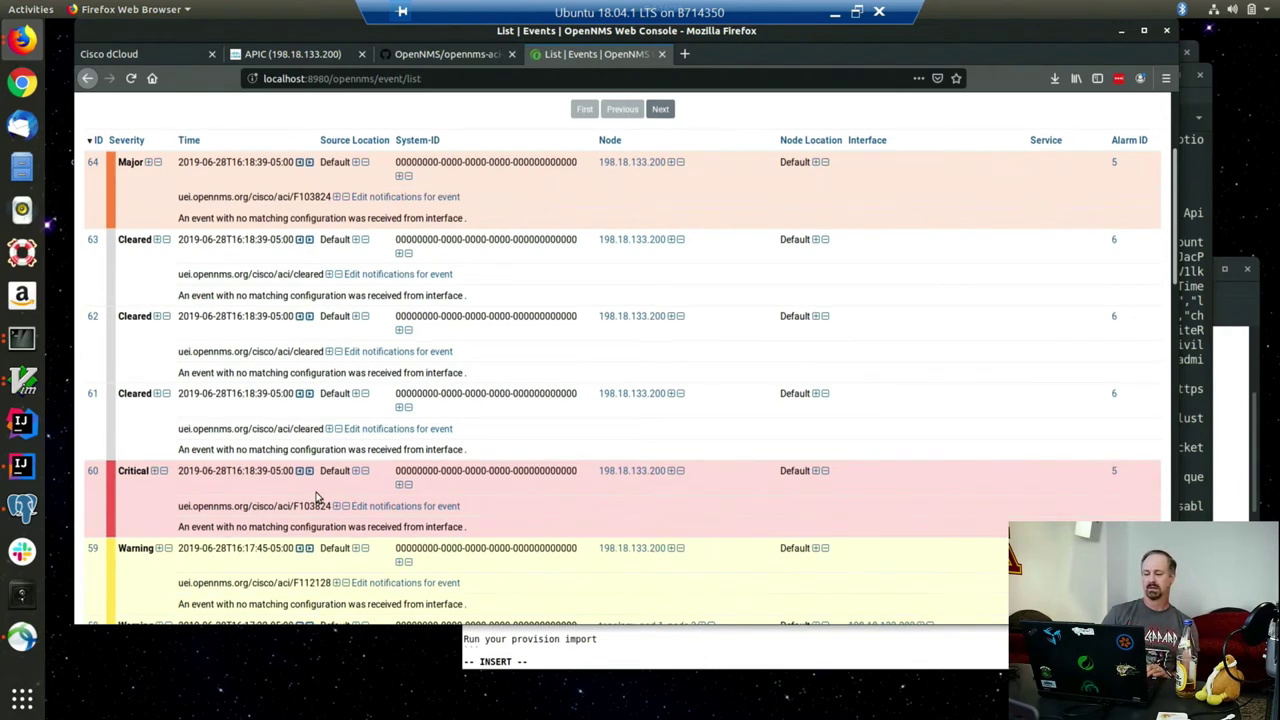
scroll(316, 497, down, 4)
scroll(316, 497, up, 6)
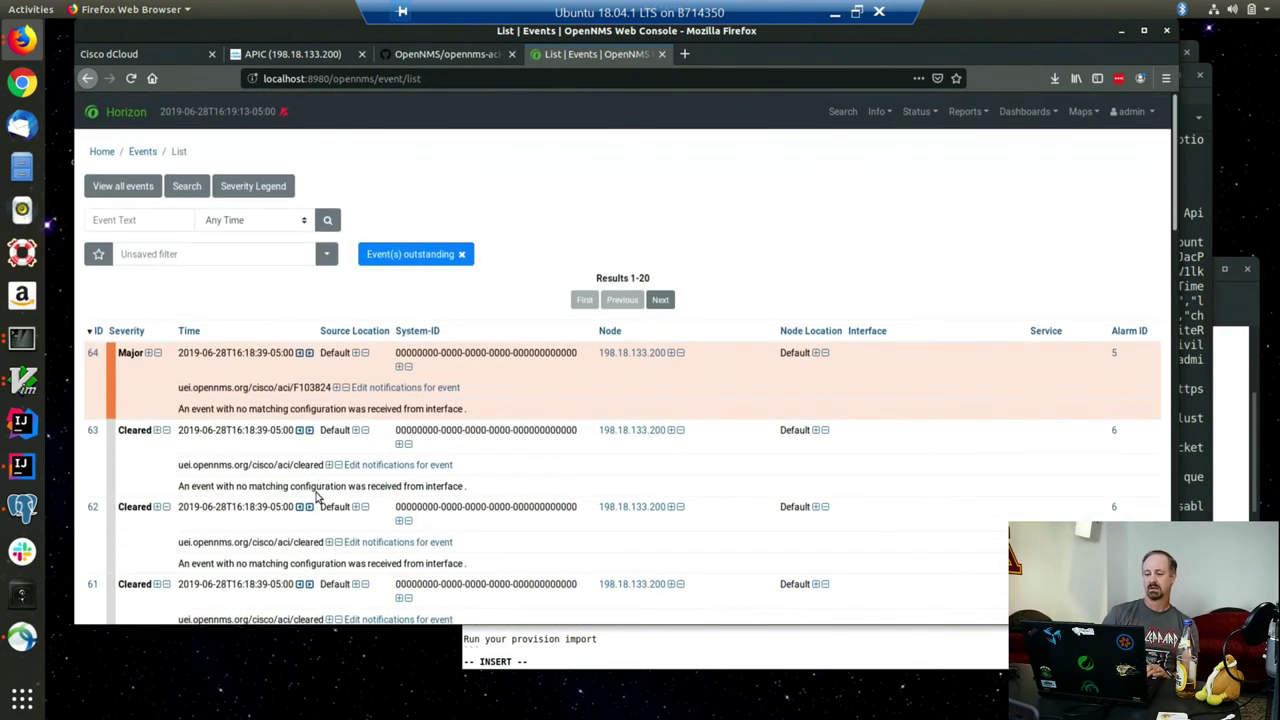